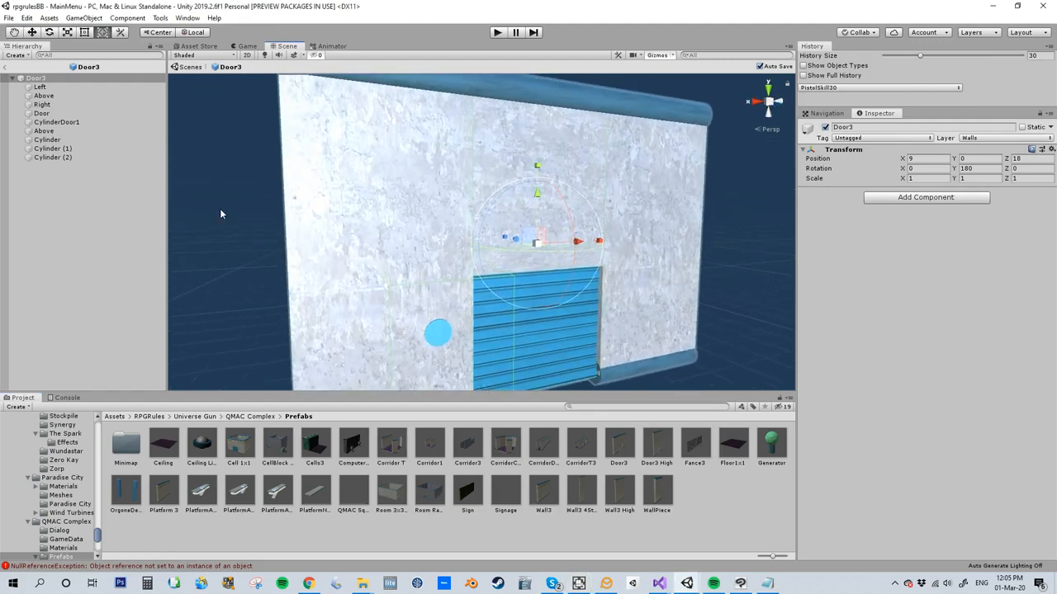
- Examine CylinderDoor1's Interactible settings, the Door object it toggles with its UI Animator, and the available Interrupt options
mouse_move(438, 288)
right_down()
mouse_move(443, 261)
mouse_move(429, 299)
right_up()
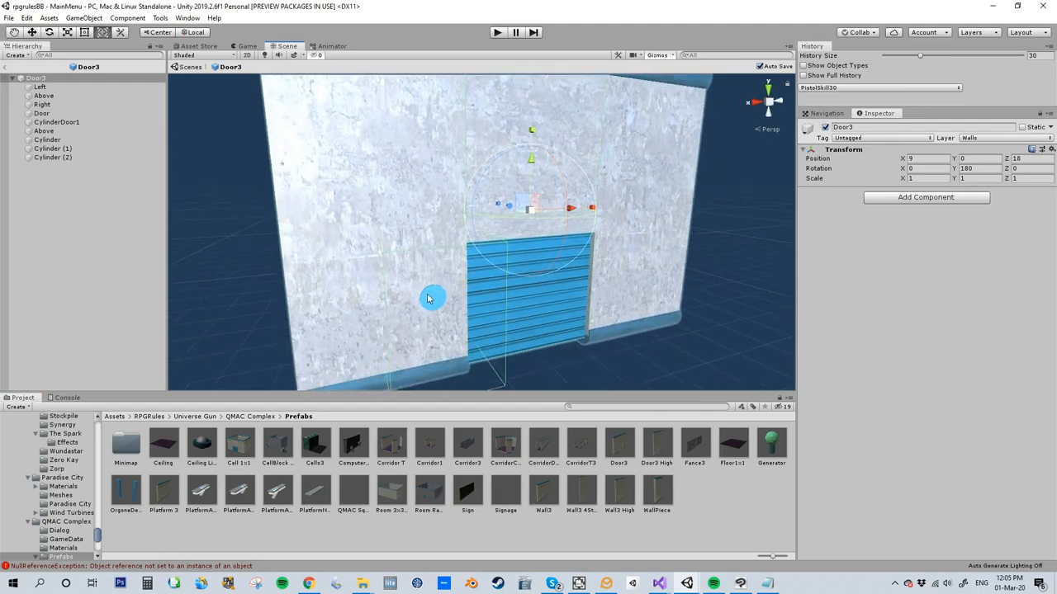
click(51, 122)
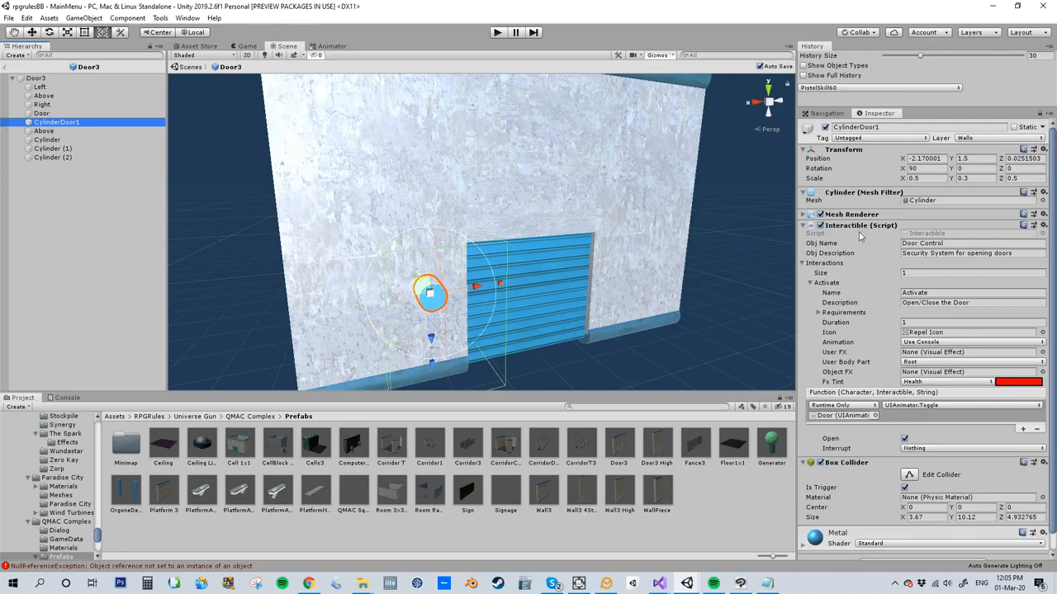
alt+drag(458, 283, 425, 288)
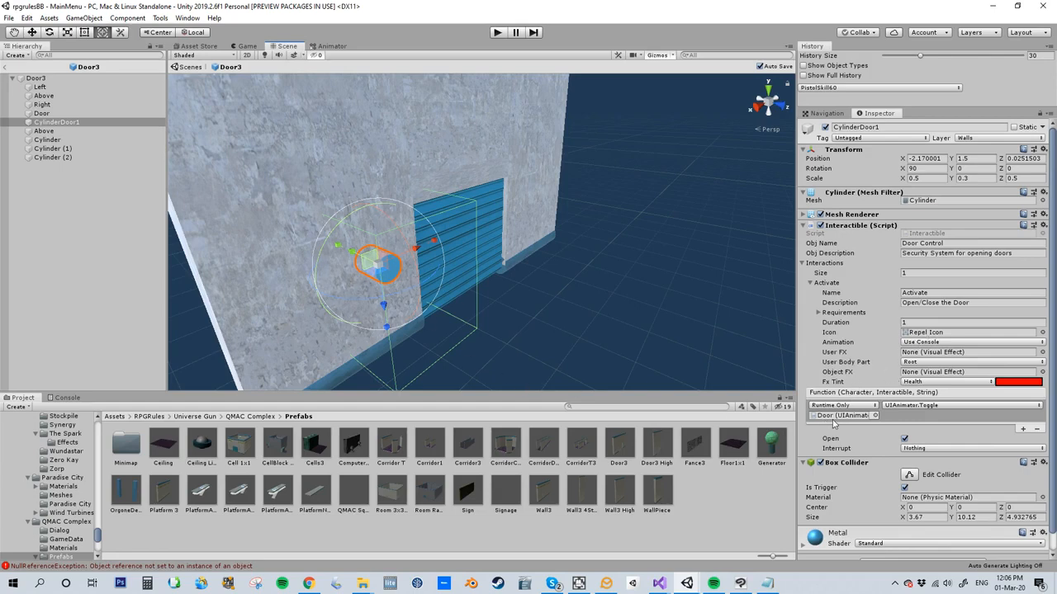
click(835, 417)
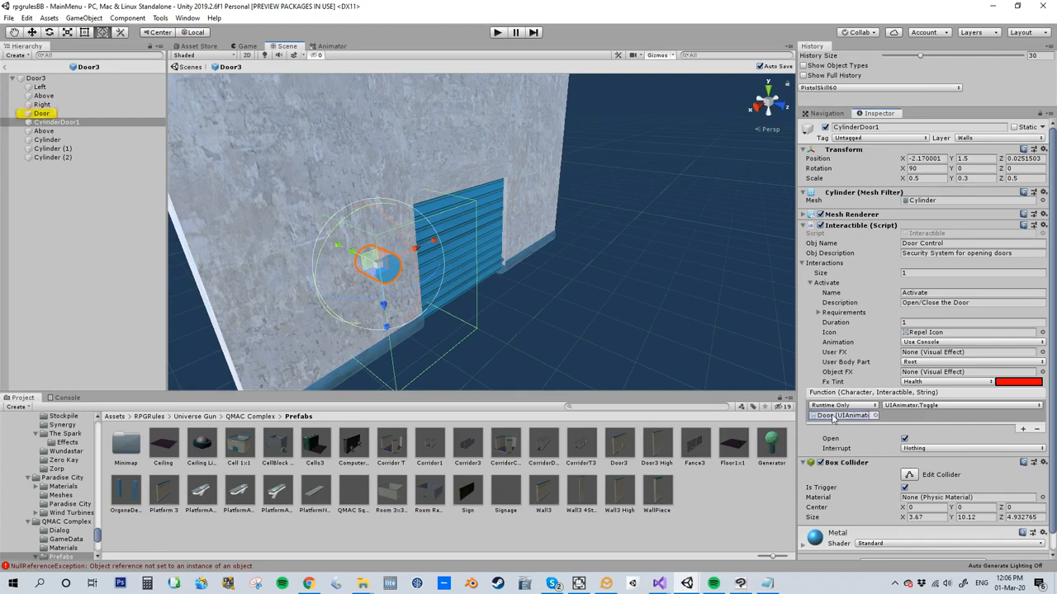
click(43, 113)
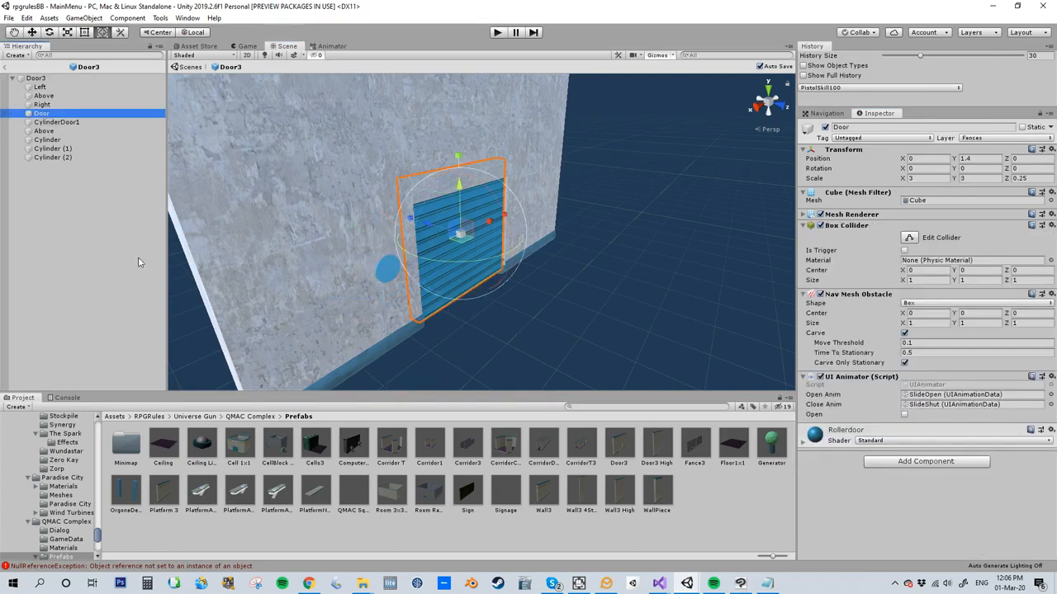
click(60, 122)
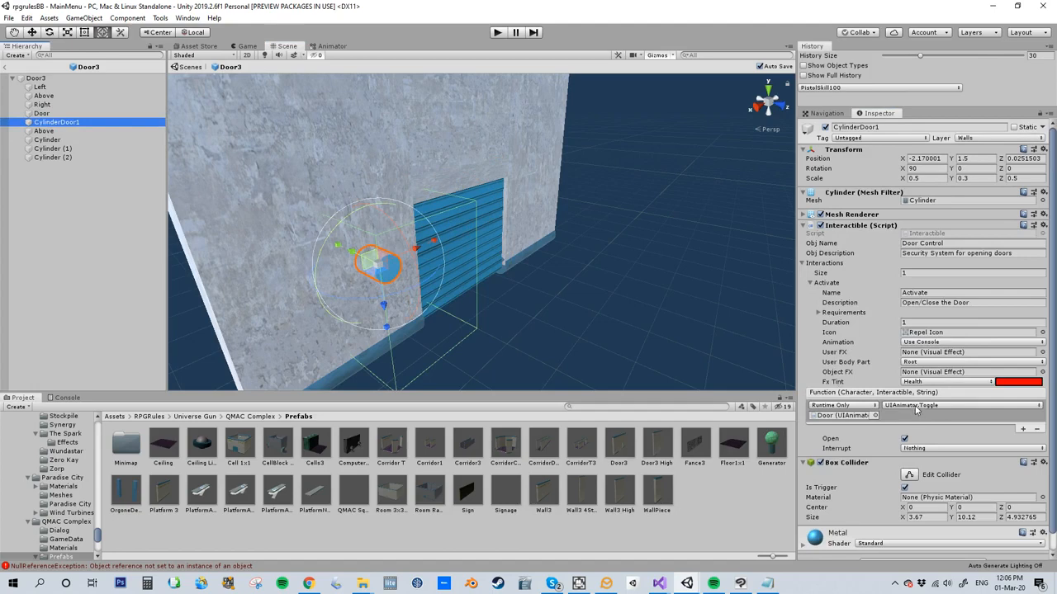
click(38, 107)
click(38, 113)
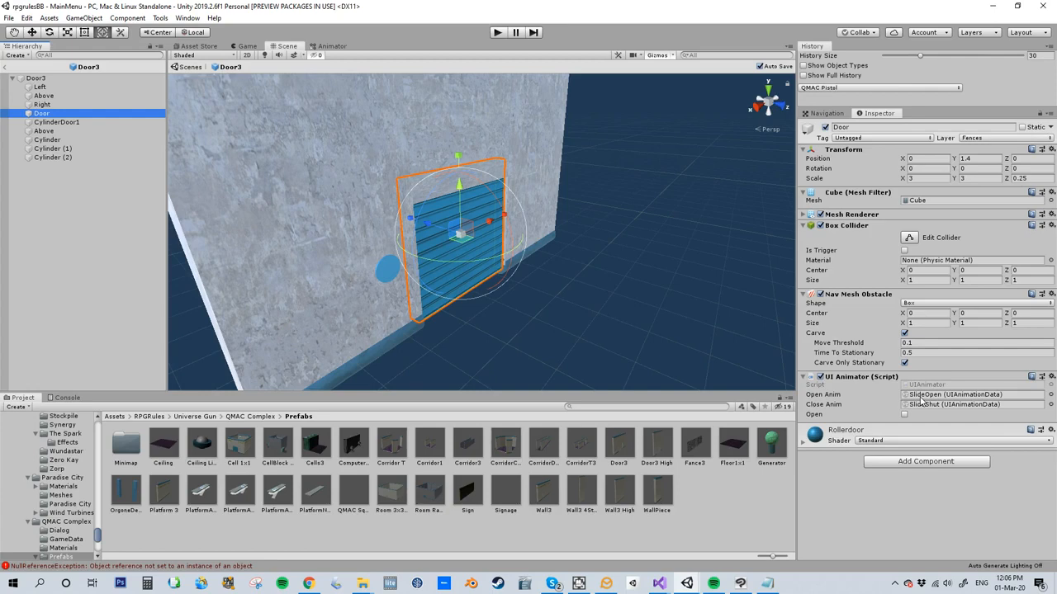
click(57, 123)
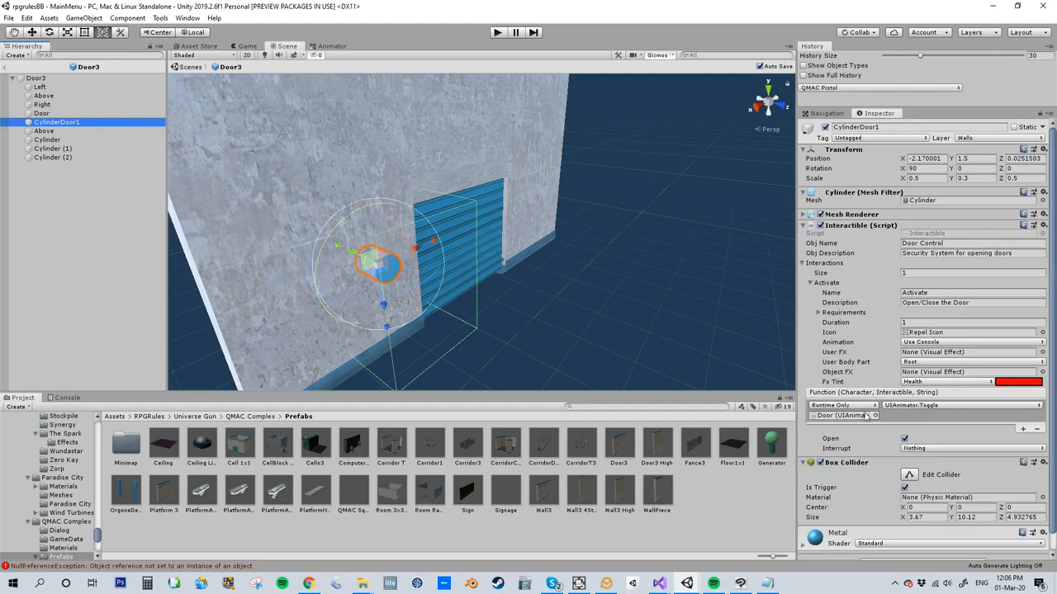
click(931, 448)
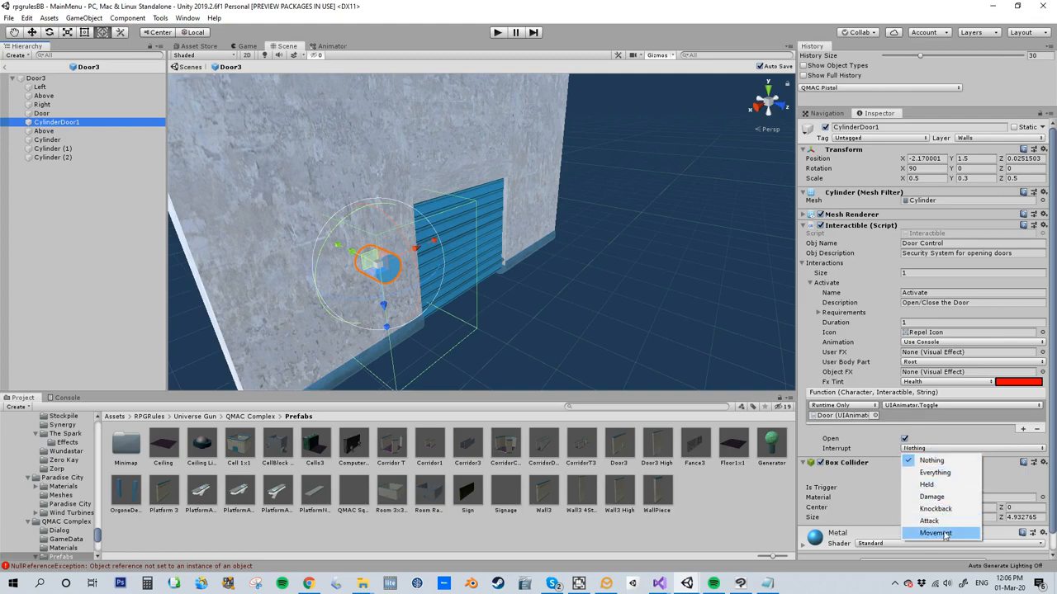
click(937, 435)
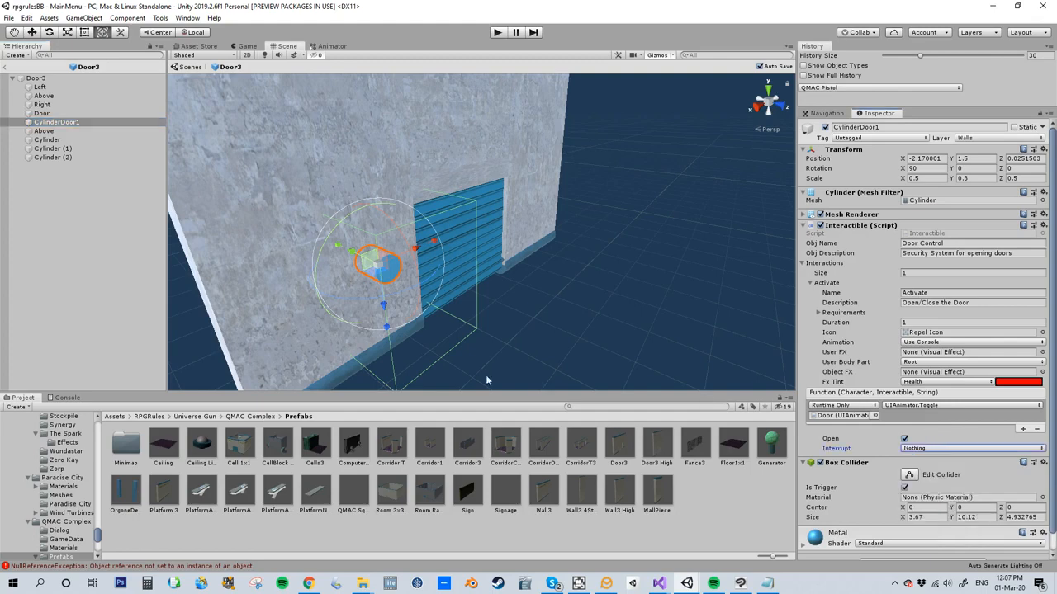
- Run the game and start the holding vault baker mission with Coriolis Boy added to the second team slot
click(496, 33)
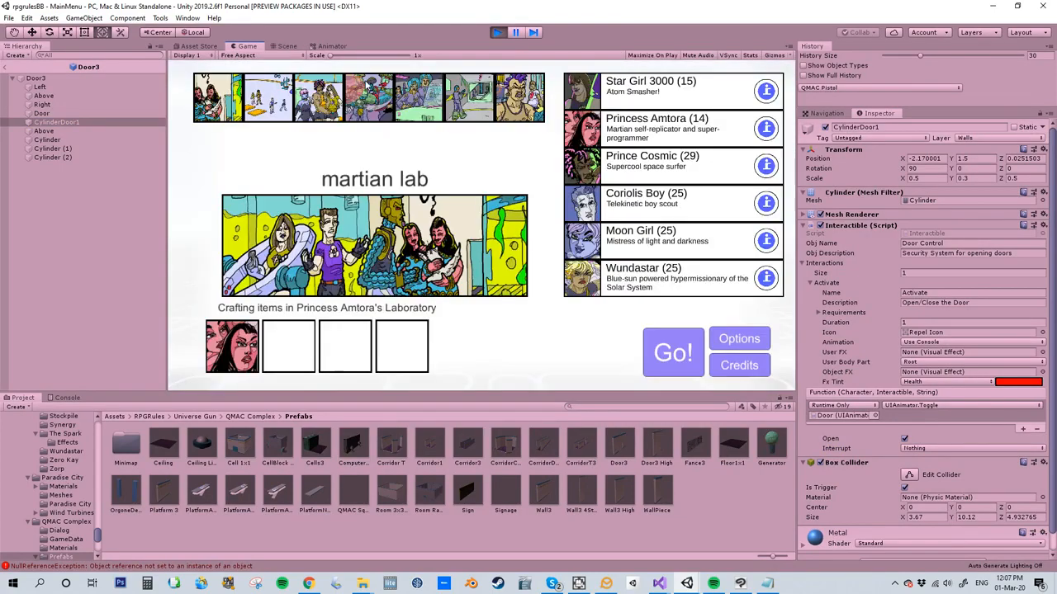
click(420, 112)
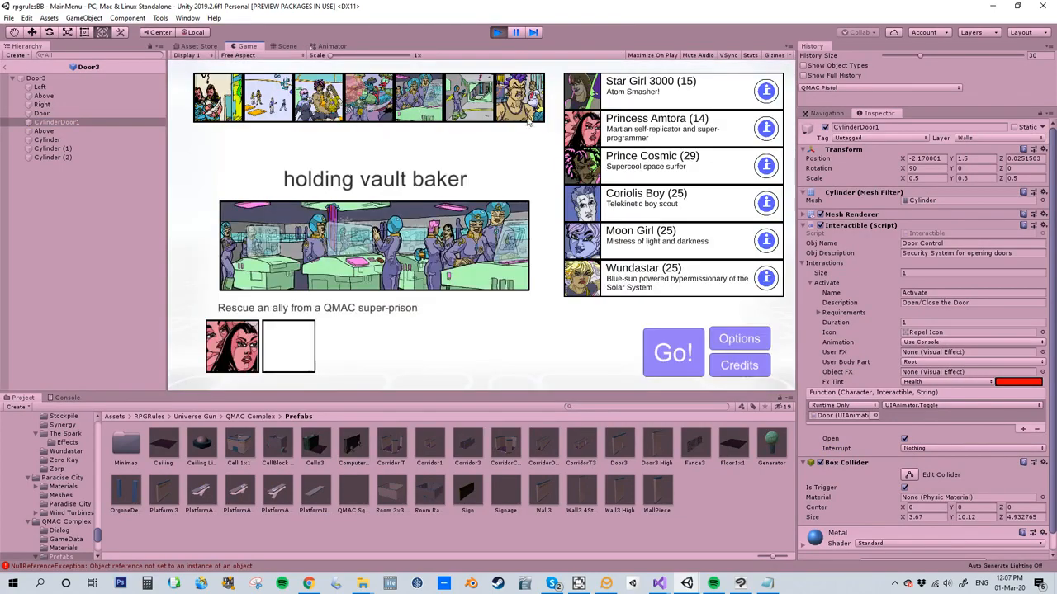
drag(588, 203, 273, 340)
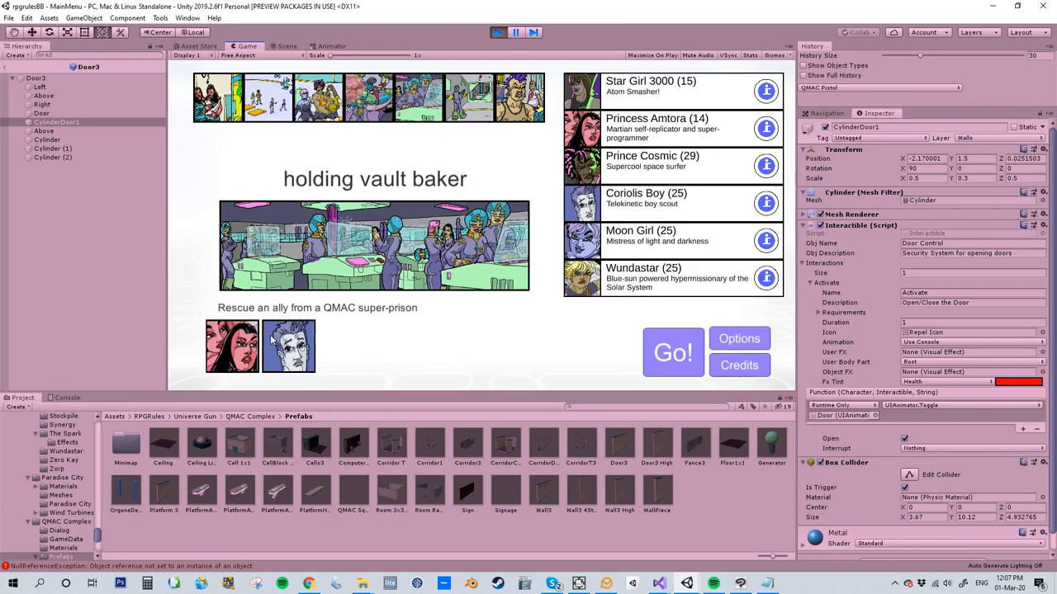
click(680, 365)
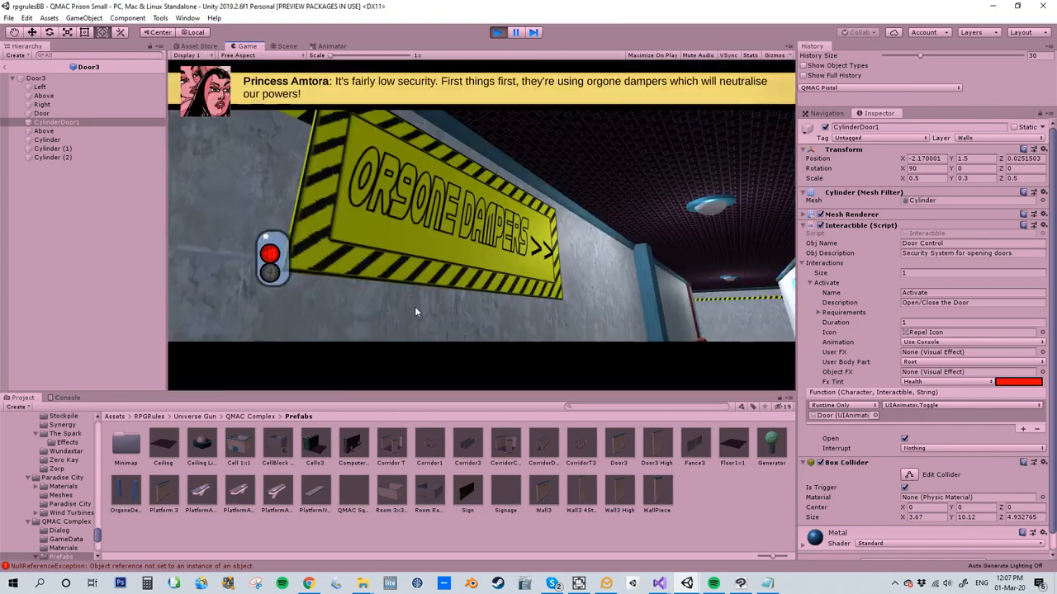
- Skip the intro dialogue, walk up to the roller door, and use the Activate interaction on its control
click(470, 267)
right_drag(470, 268, 461, 305)
key(w)
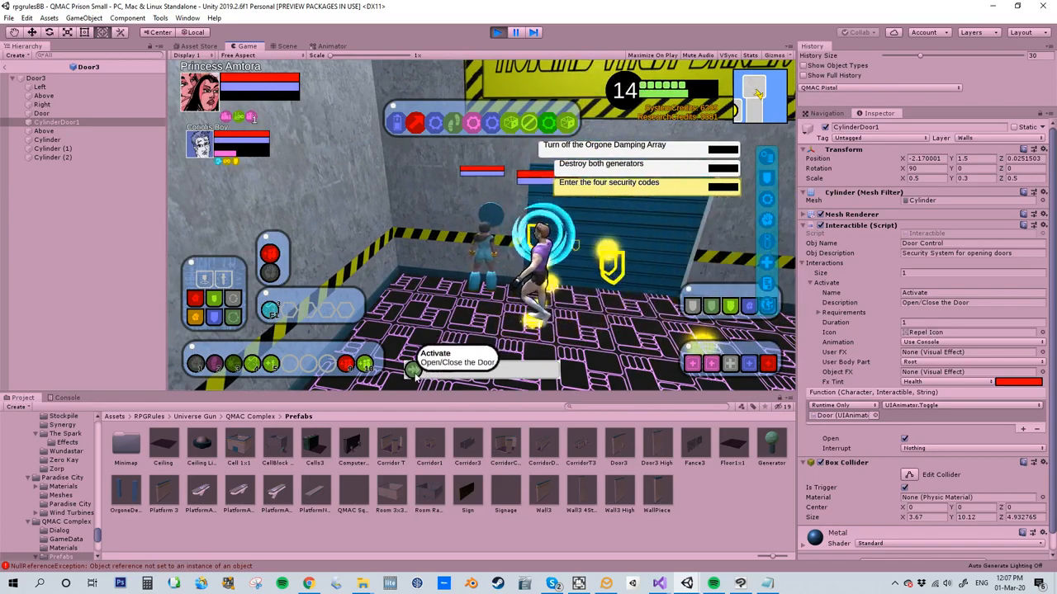
click(414, 372)
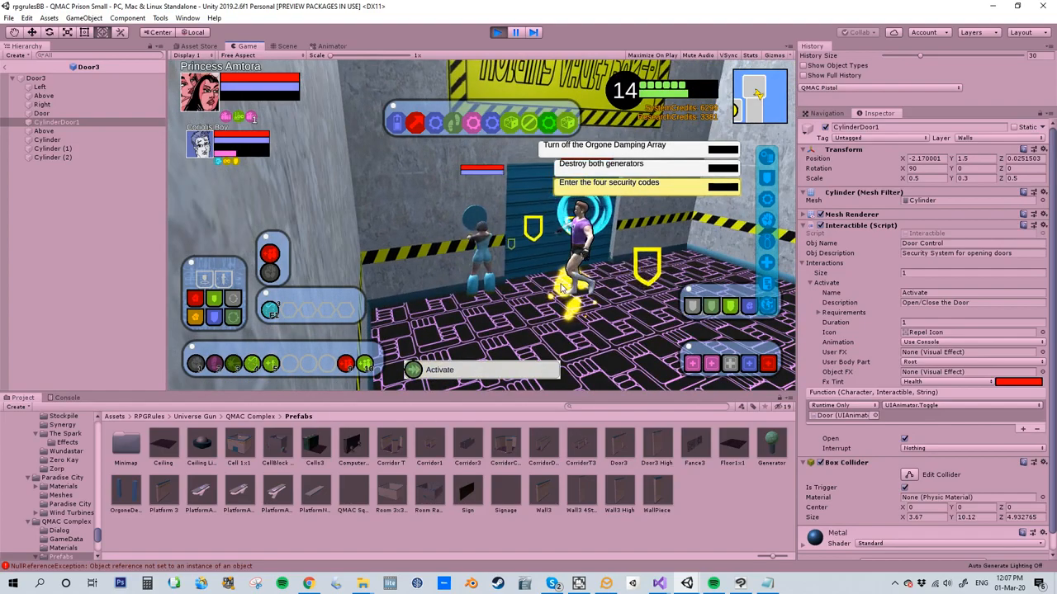
right_drag(563, 288, 570, 309)
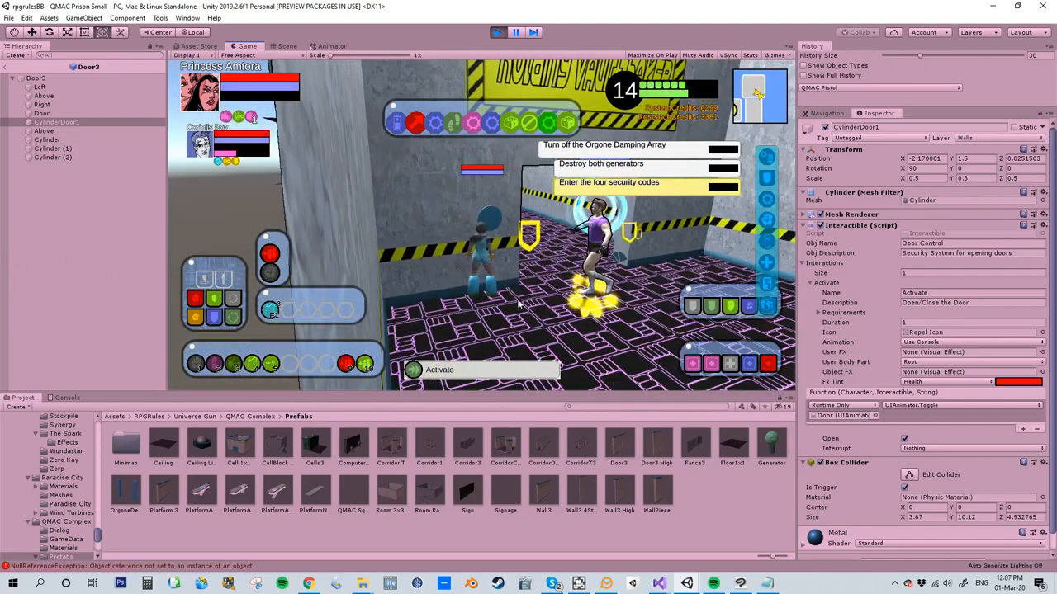
- Activate the door control again, walk through the doorway, and end the play test
click(411, 371)
scroll(521, 241, up, 2)
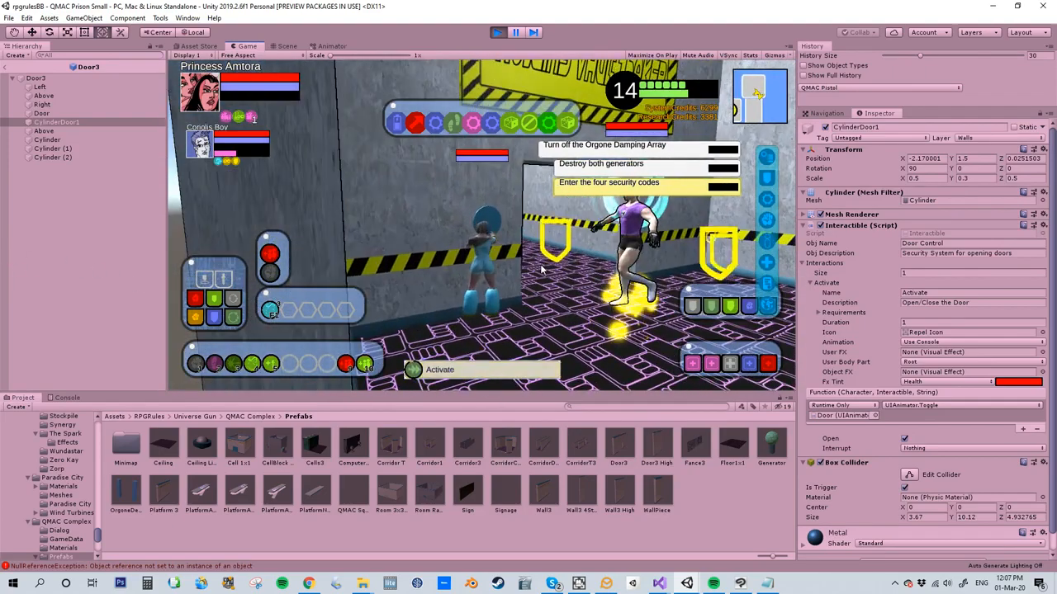
scroll(551, 270, up, 1)
key(w)
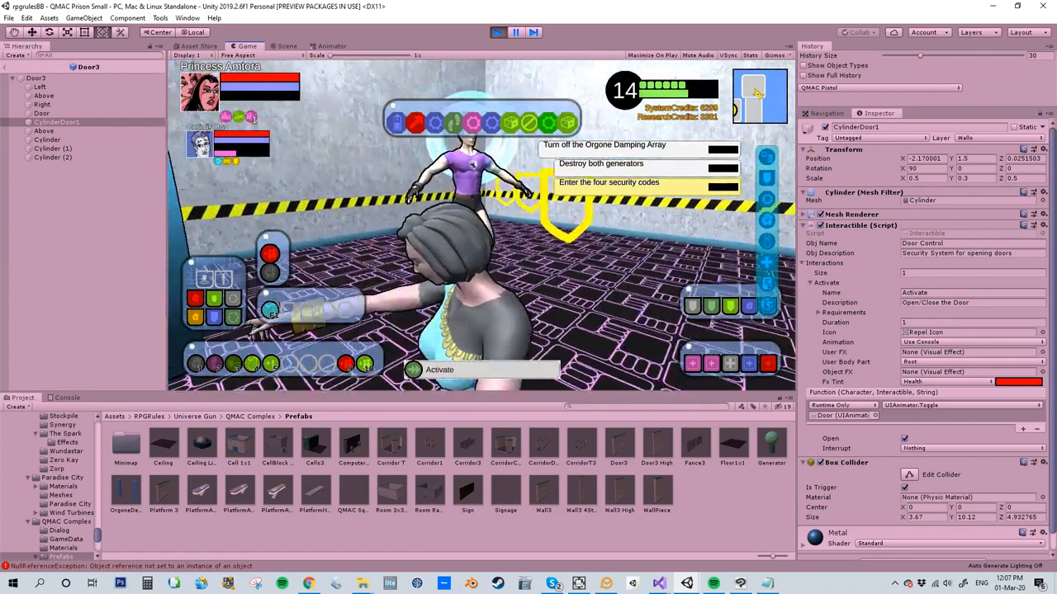
key(w)
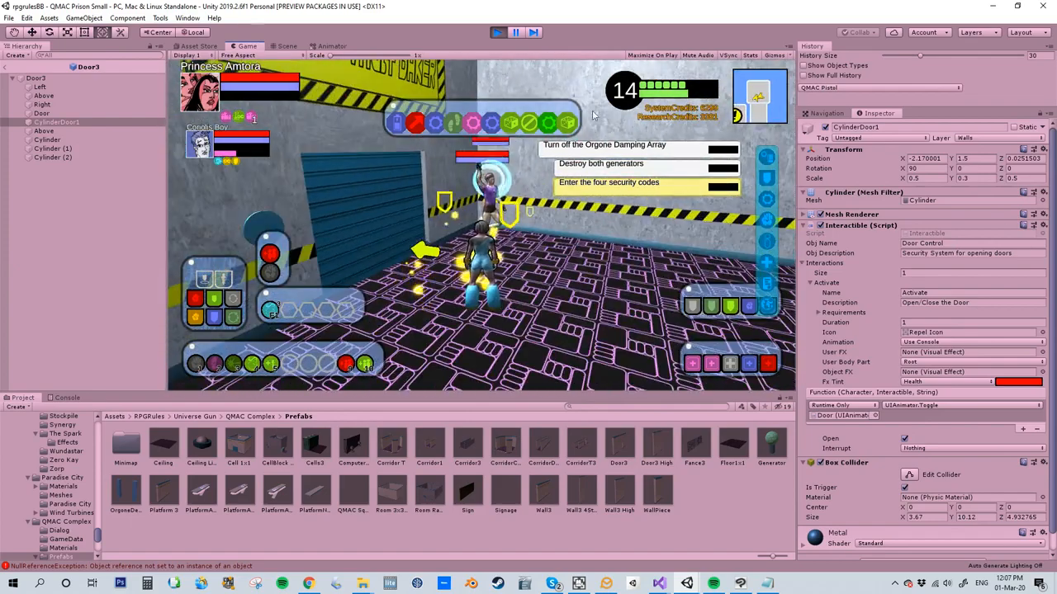
click(497, 36)
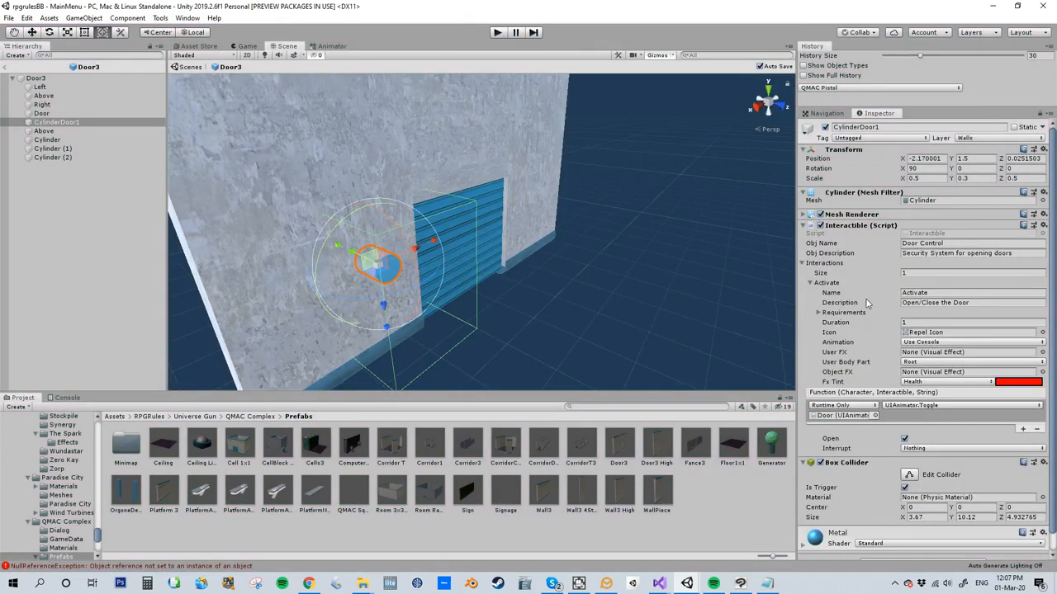
- Expand the door control's Activate requirements, and create a StatCondition asset in the RPGRules Conditions Stats folder
click(819, 313)
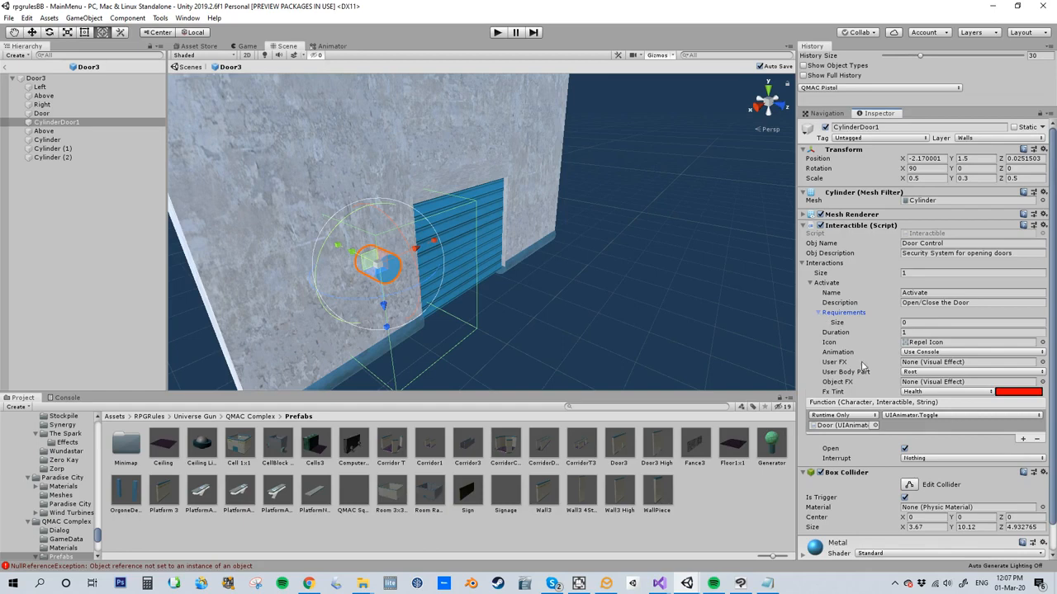
click(150, 416)
double_click(123, 446)
double_click(166, 446)
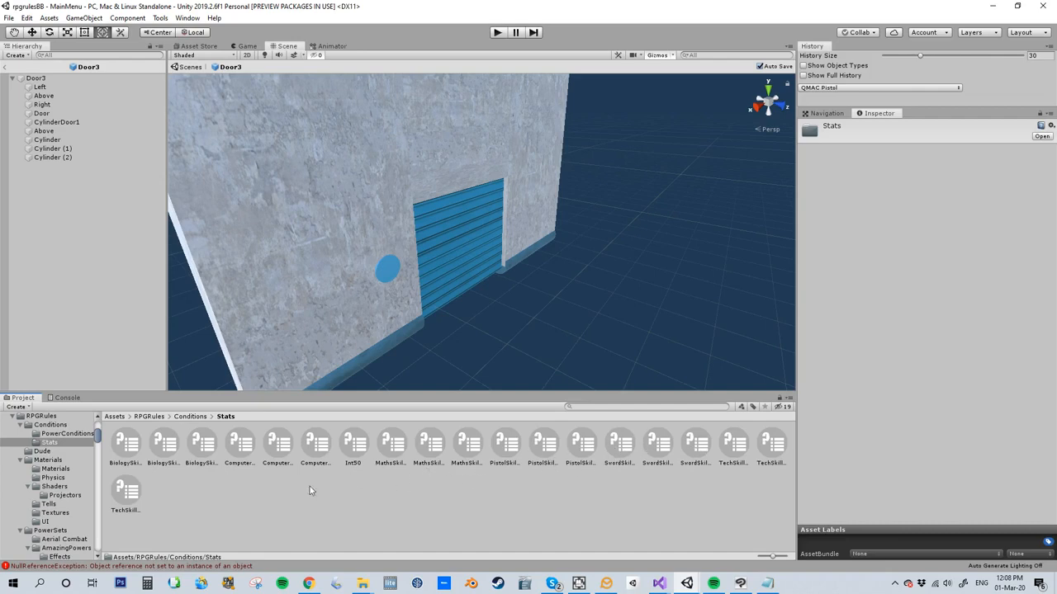
right_click(228, 489)
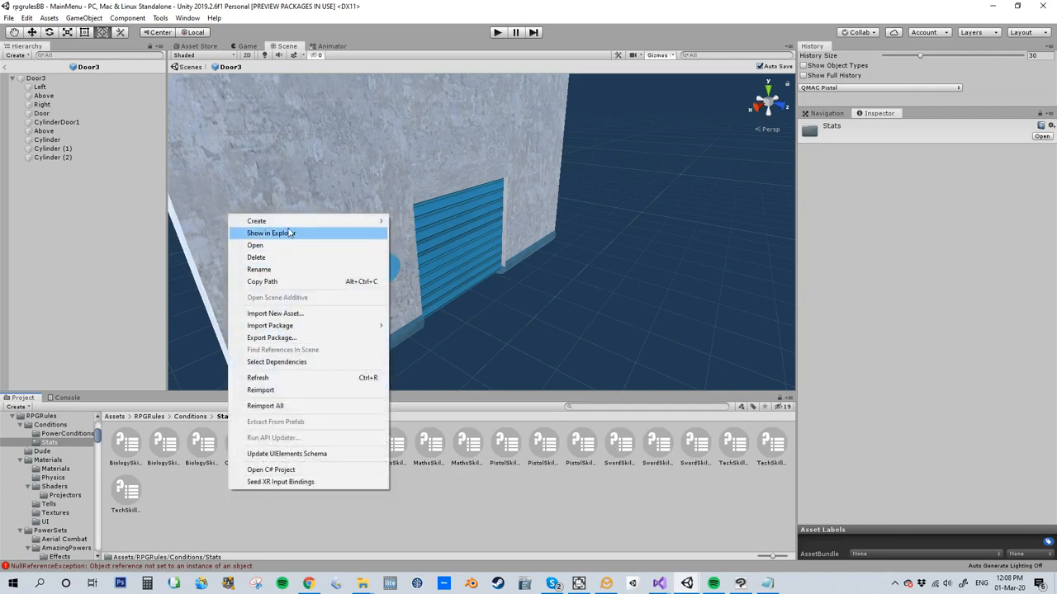
mouse_move(328, 222)
mouse_move(417, 136)
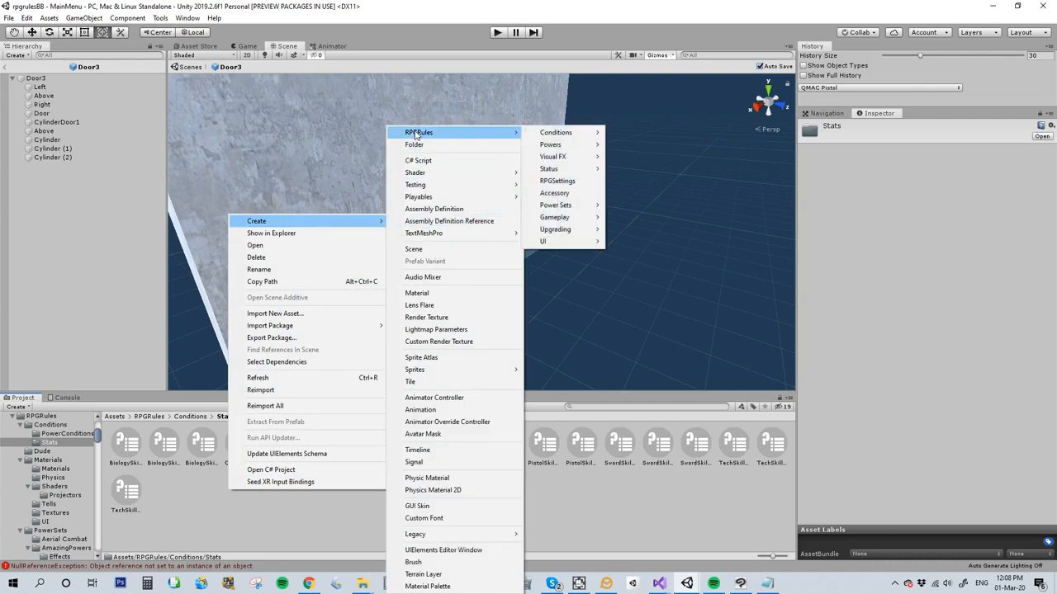
mouse_move(539, 134)
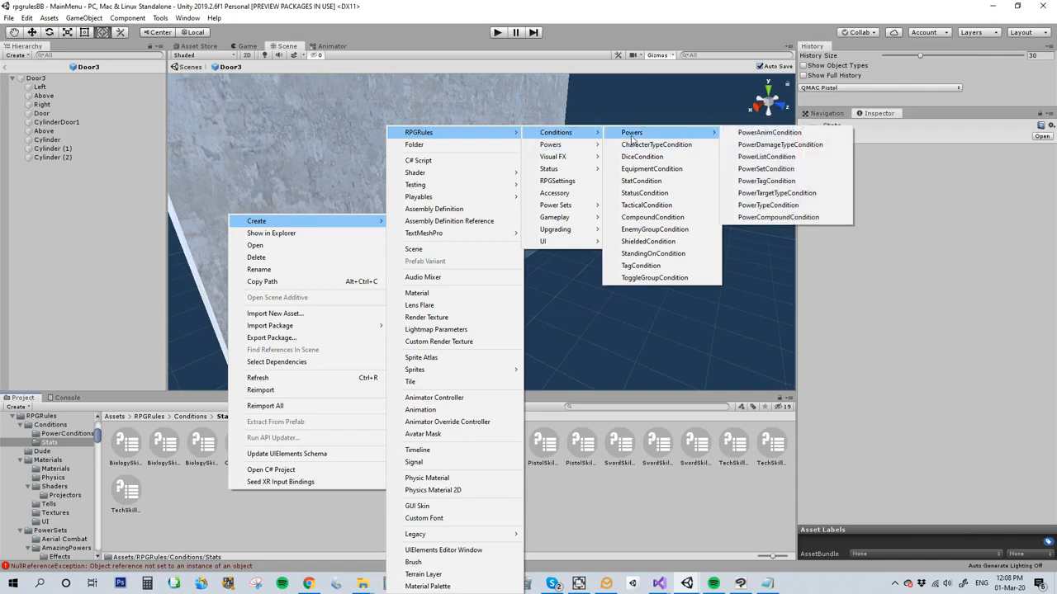
click(641, 181)
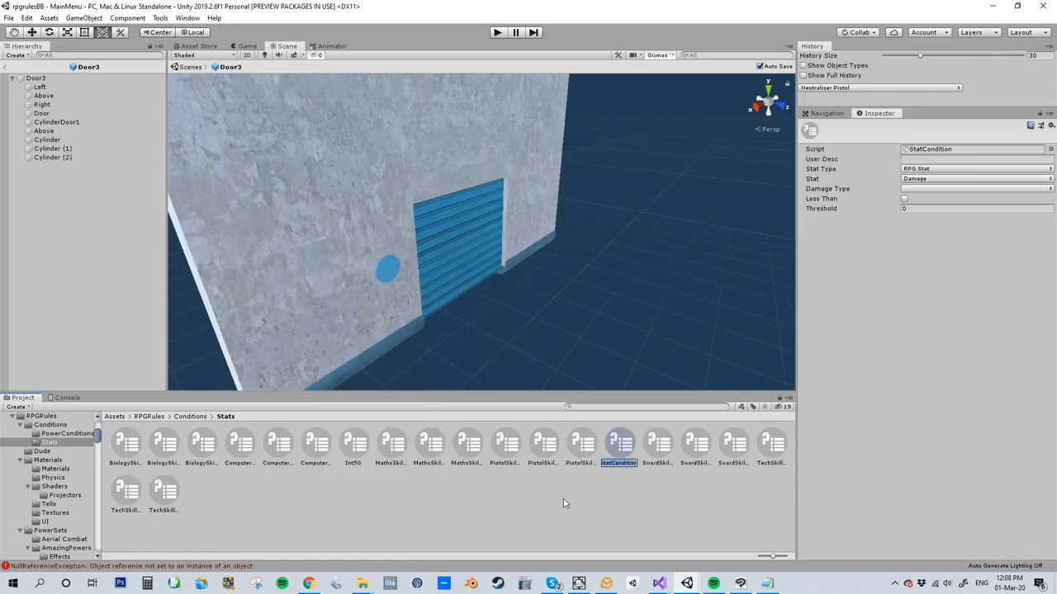
- Name the new stat condition asset Hotwiring60
key(Home)
key(Delete)
key(Delete)
key(Delete)
key(Delete)
key(Delete)
key(Delete)
key(Delete)
key(Delete)
key(Delete)
key(Delete)
key(Delete)
key(Delete)
key(Delete)
text(Hotwiring)
key(BackSpace)
key(BackSpace)
key(BackSpace)
key(BackSpace)
key(BackSpace)
text(iring60)
key(Return)
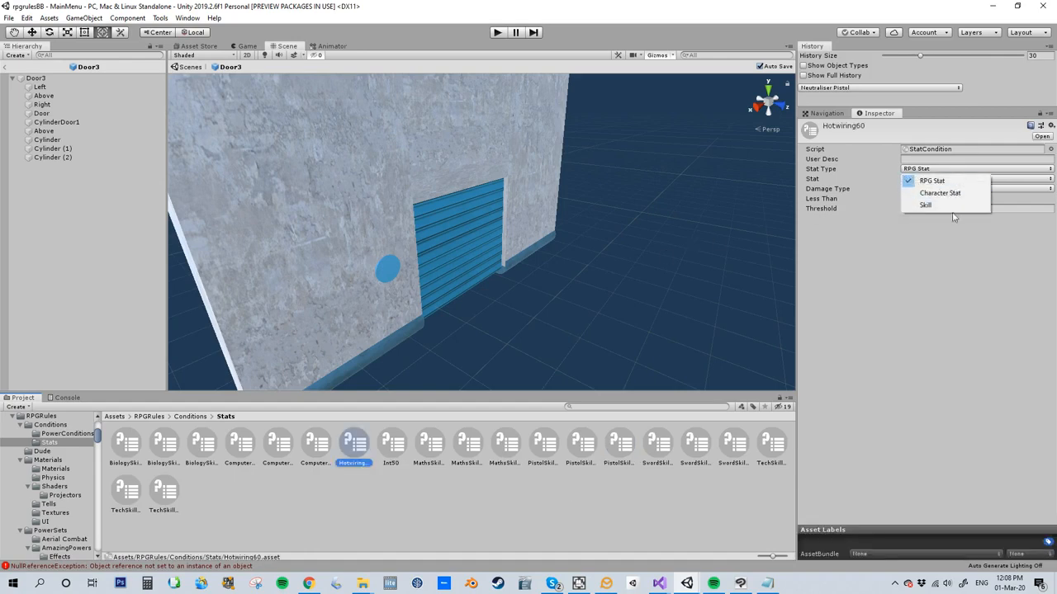
- Set Hotwiring60's stat type to Skill, its skill to Hotwiring, and its threshold to 60
click(945, 208)
click(936, 179)
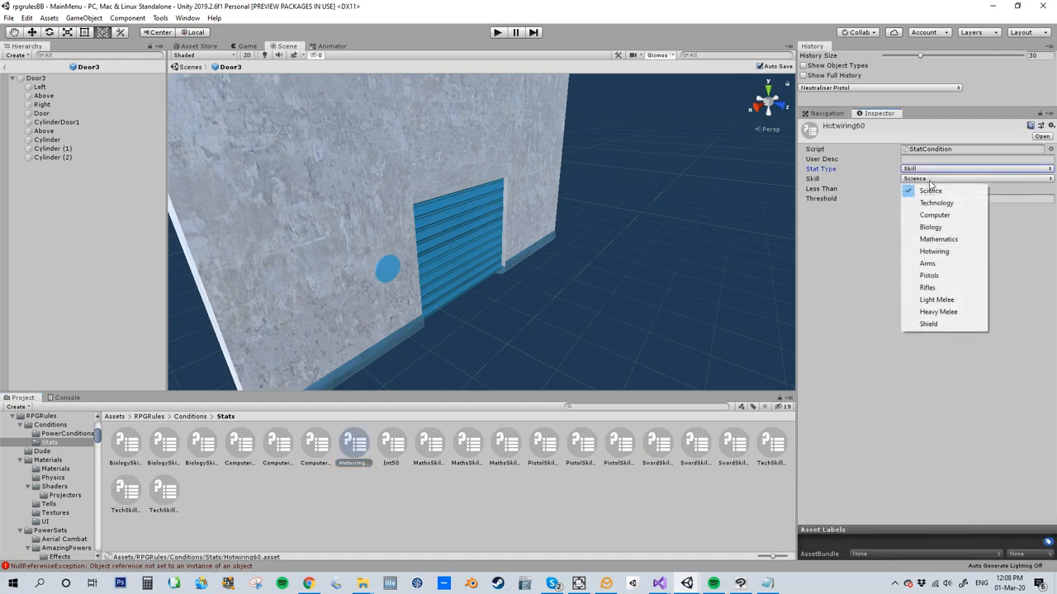
click(946, 253)
click(913, 199)
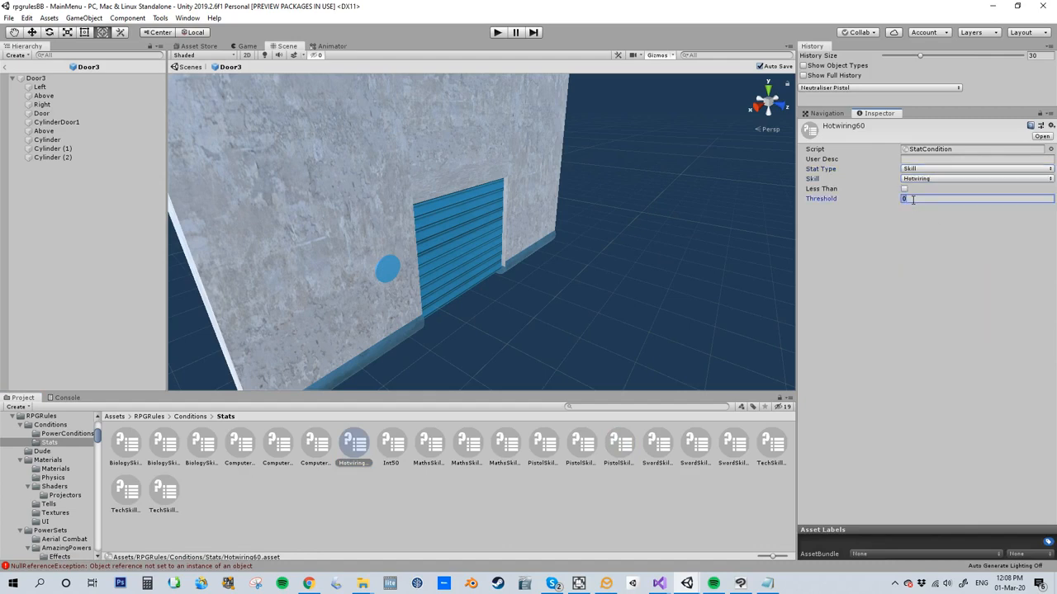
text(60)
click(926, 245)
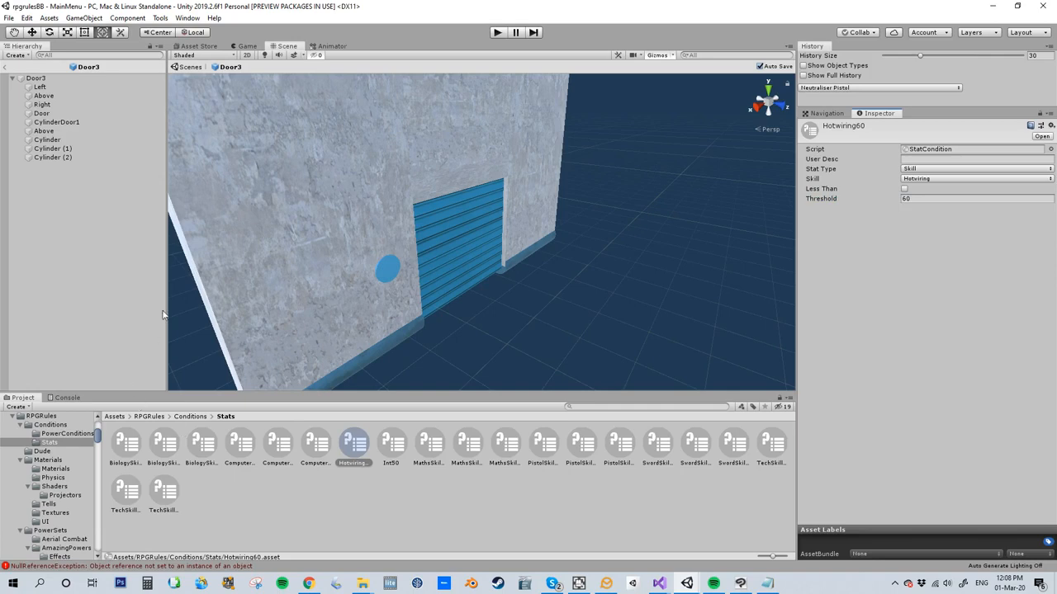
- Add one requirement to the Activate interaction of CylinderDoor1 and assign the Hotwiring60 condition to it
click(56, 122)
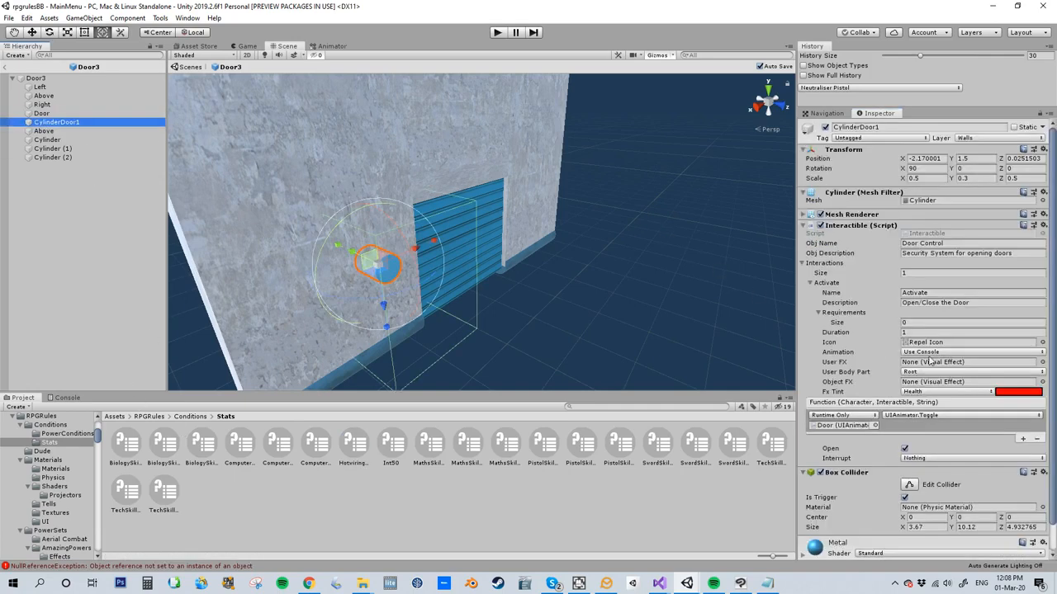
click(912, 324)
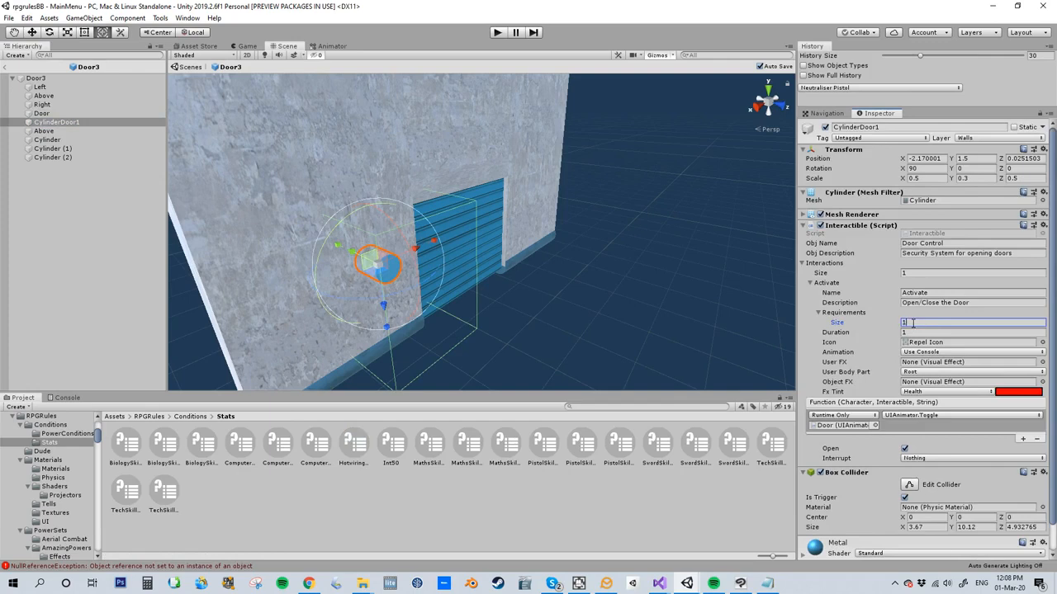
text(1)
key(Return)
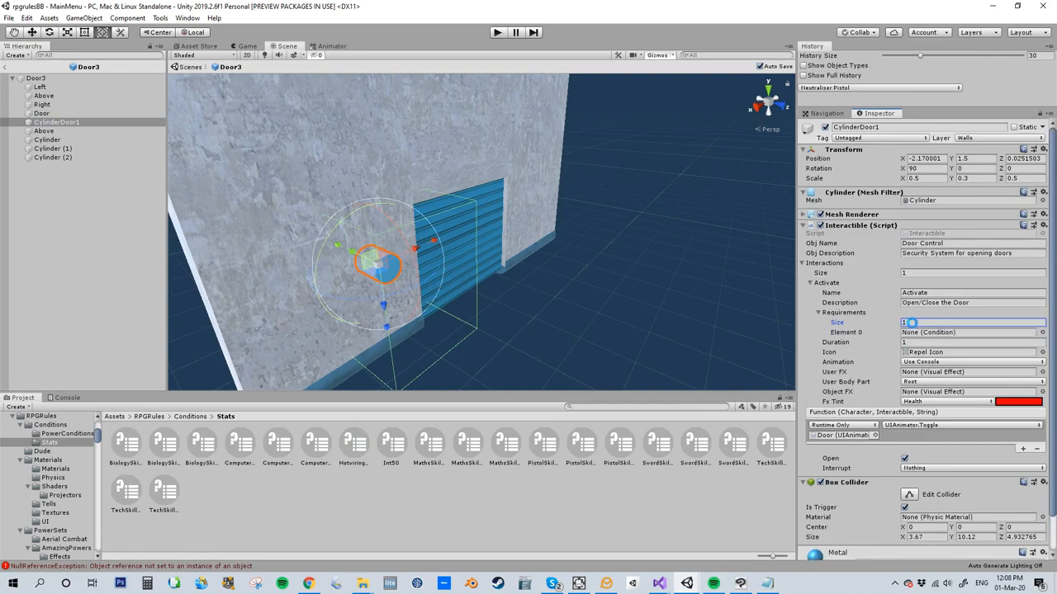
click(1041, 333)
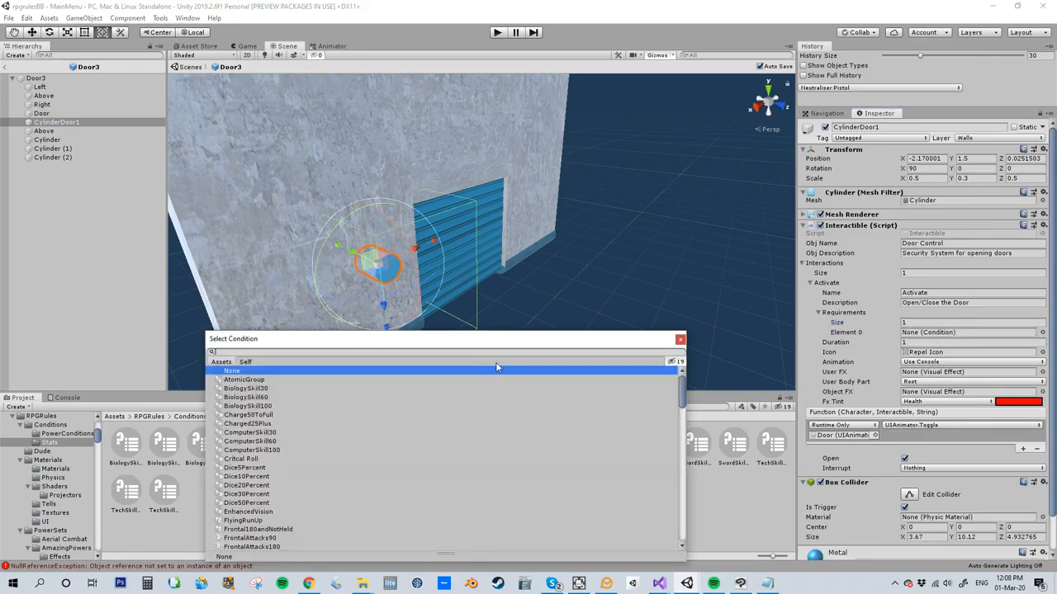
text(hotw)
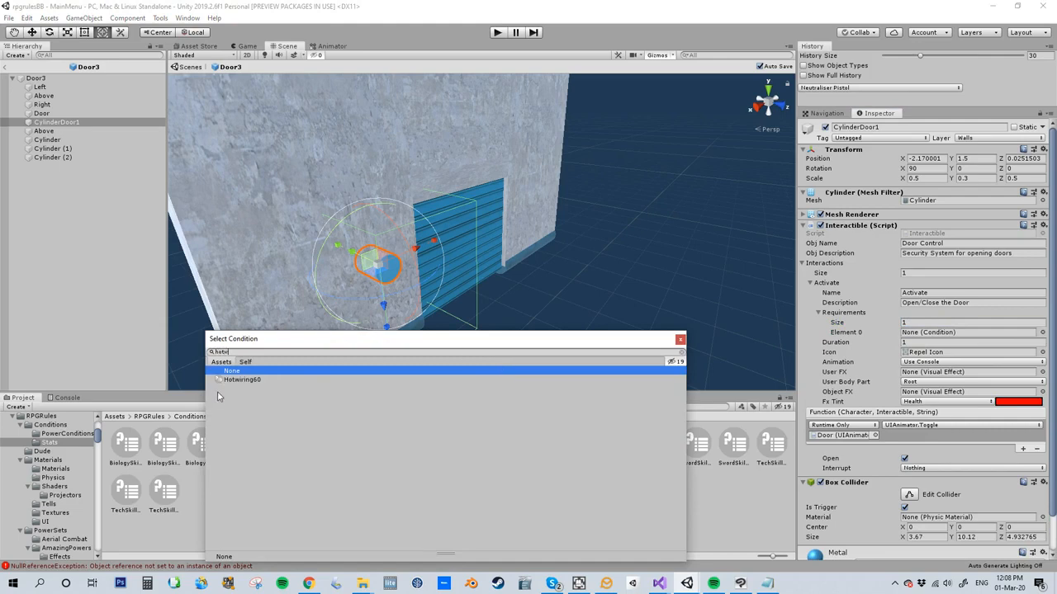
click(237, 380)
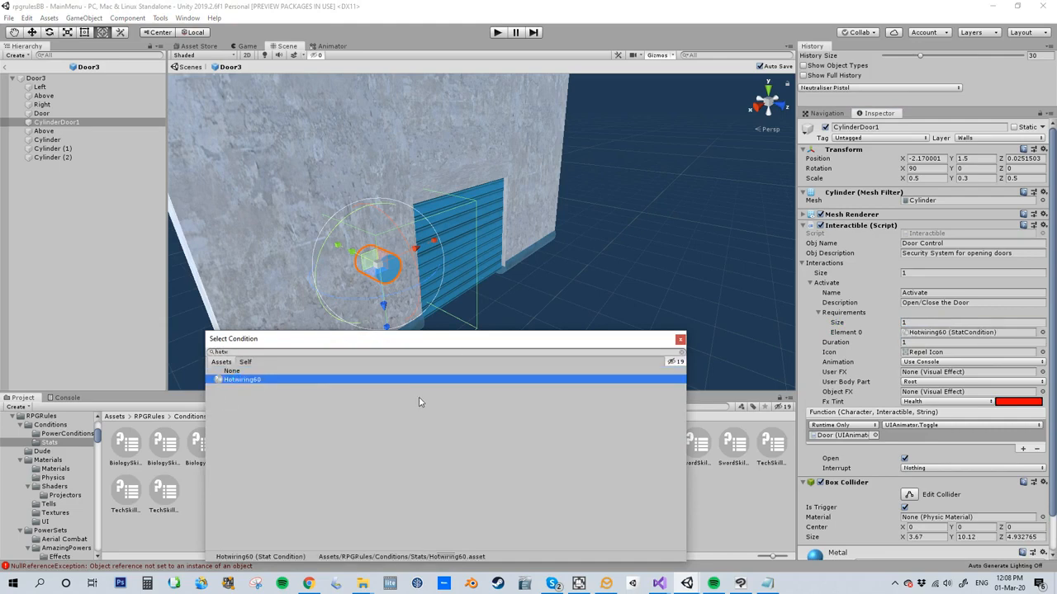
double_click(253, 382)
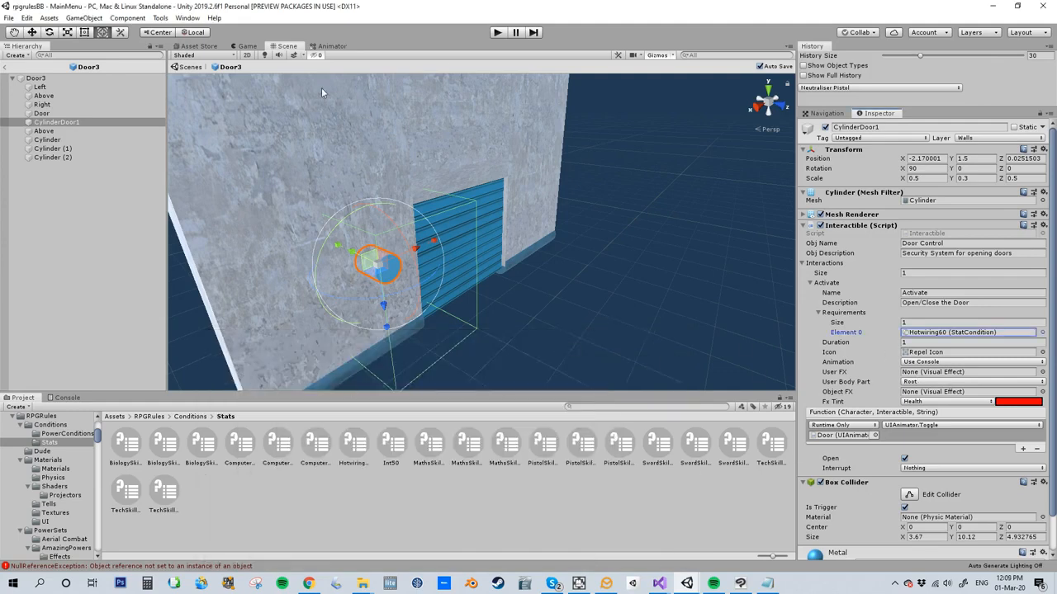
- Start a play test of the QMAC Prison Small mission with Coriolis Boy added to the team, and skip the opening dialogue
click(498, 33)
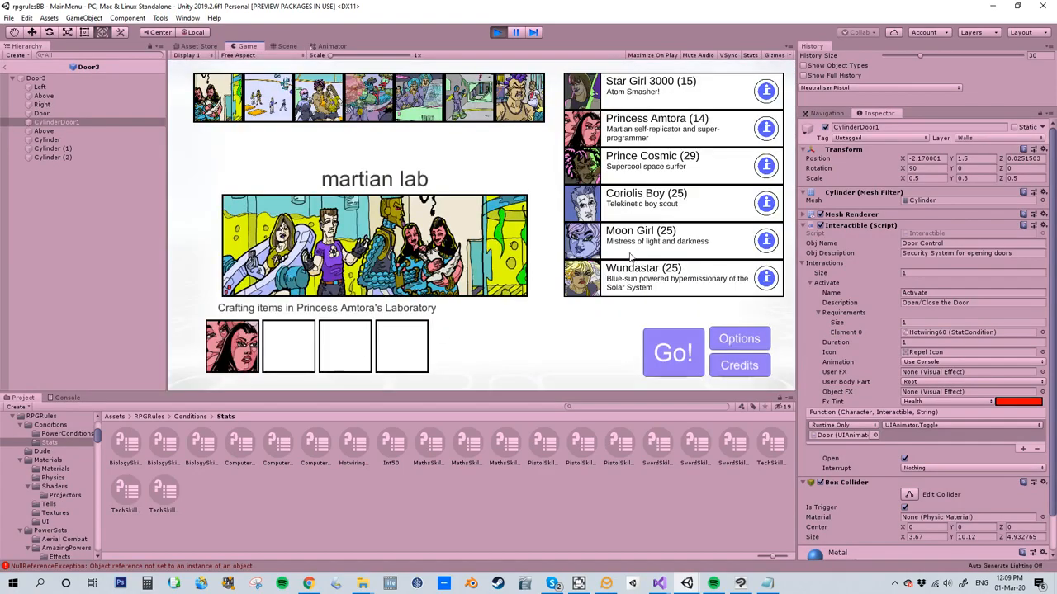
click(423, 105)
drag(584, 207, 289, 347)
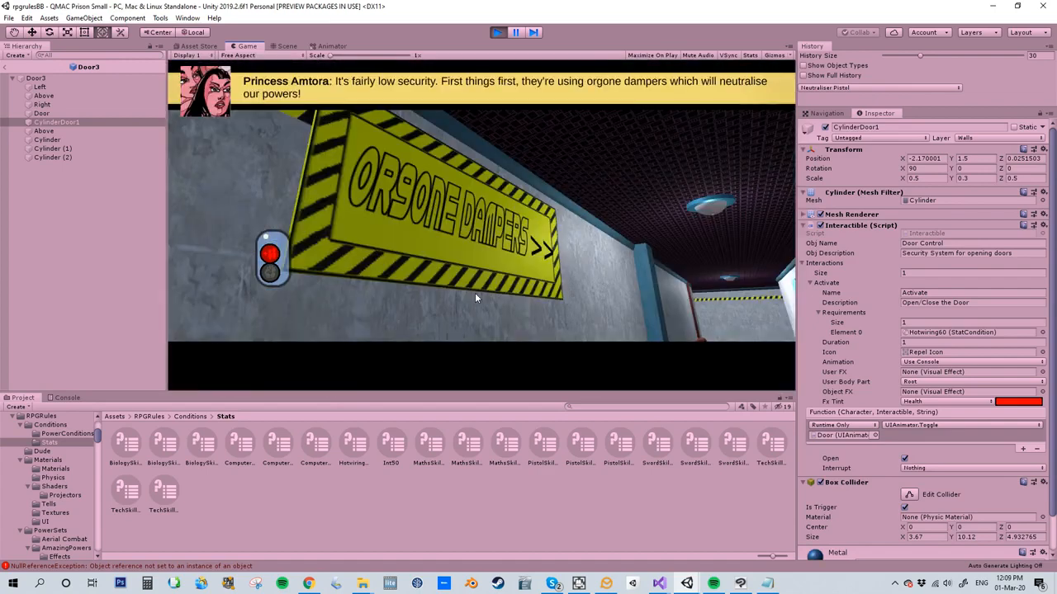
click(481, 246)
- Compare the Hotwiring skill of Princess Amtora and Coriolis Boy, making Coriolis Boy the controlled character
right_drag(544, 254, 462, 213)
mouse_move(200, 101)
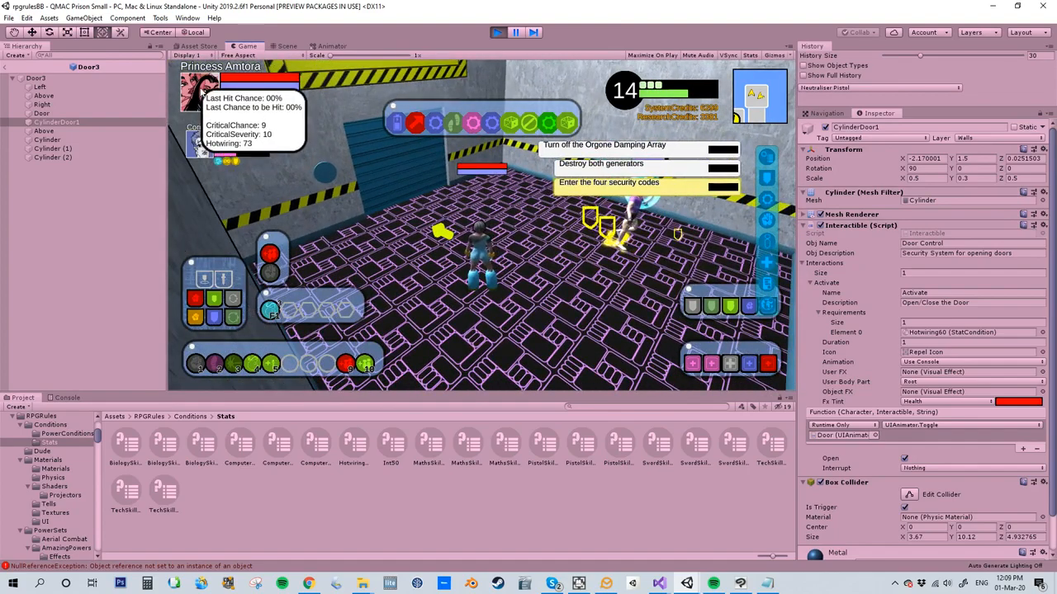
click(198, 146)
mouse_move(199, 97)
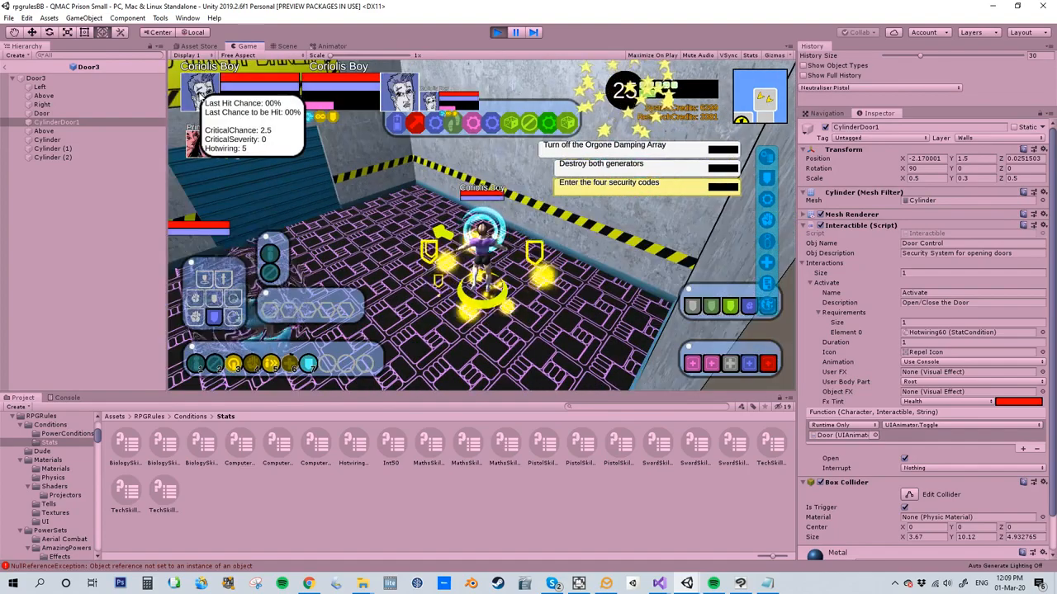
- Use Coriolis Boy's third power and walk him up to the closed door to test his access to the door control
right_drag(570, 289, 430, 272)
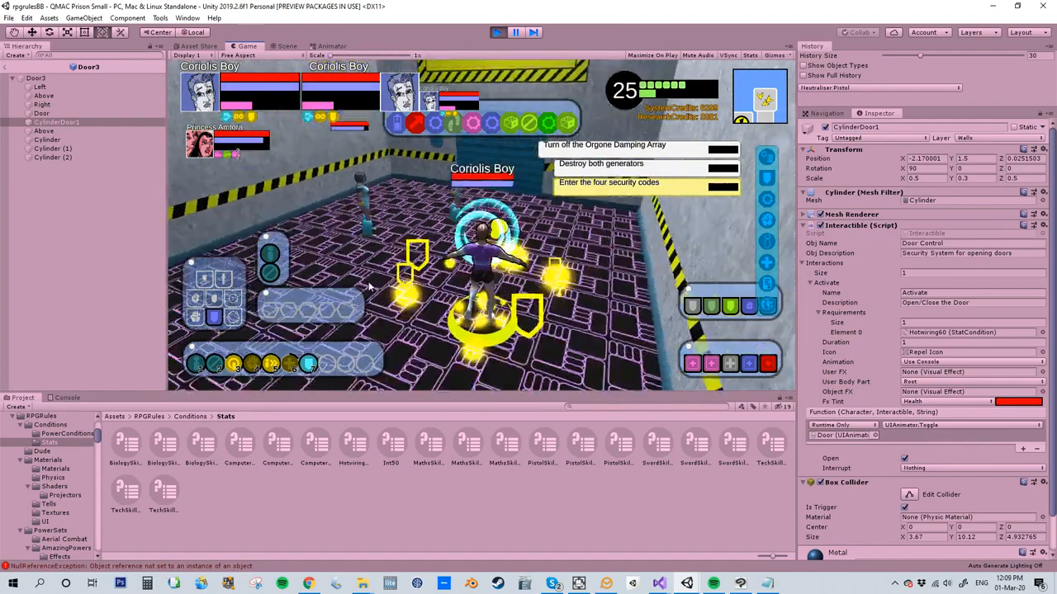
click(235, 364)
key(w)
mouse_move(453, 248)
right_down()
mouse_move(521, 269)
mouse_move(550, 303)
right_up()
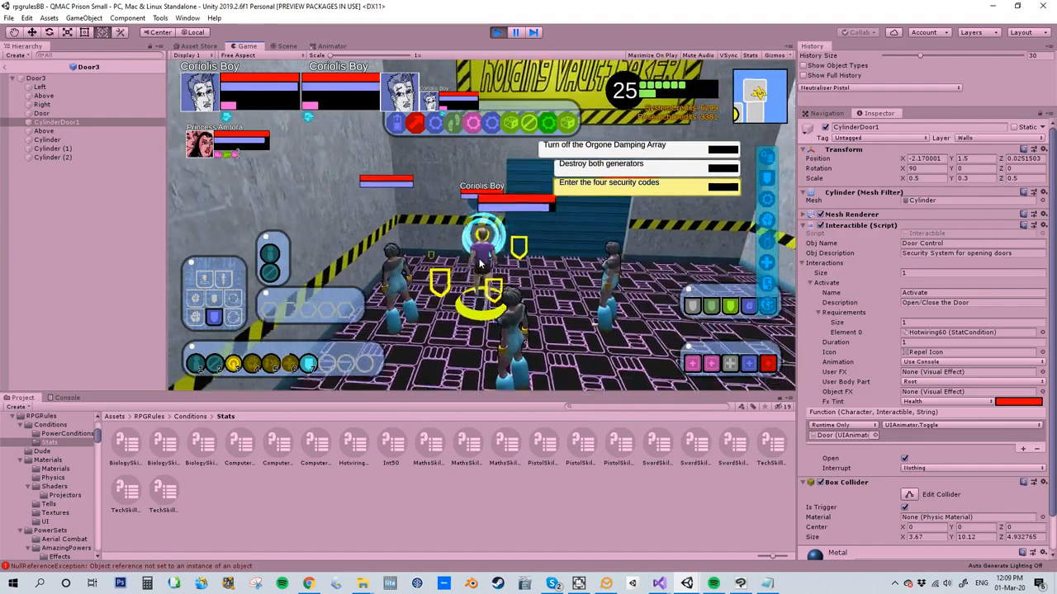
key(s)
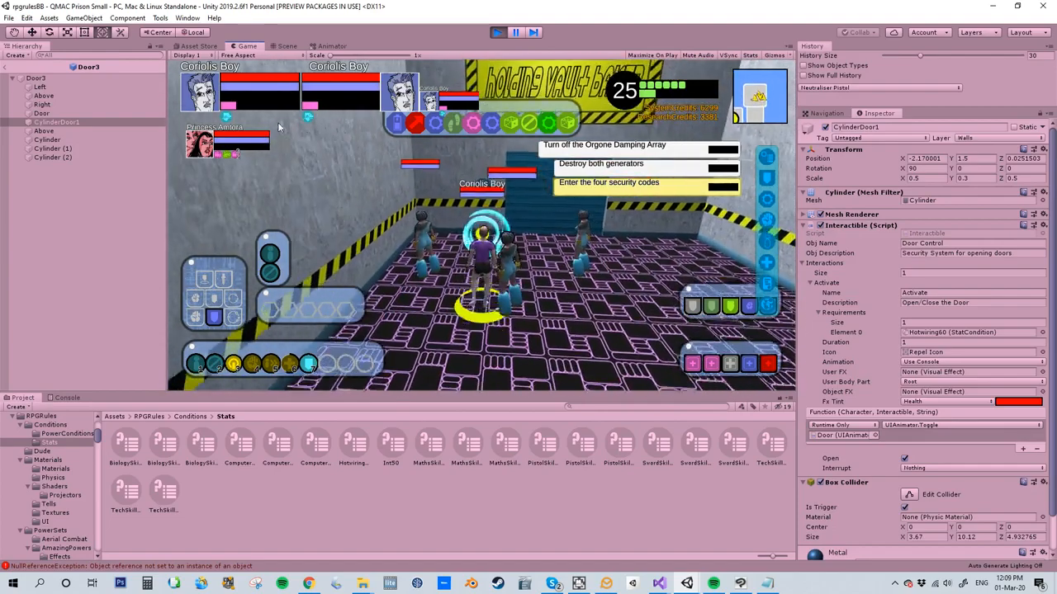
- Switch to Princess Amtora, walk her to the door control, and activate it twice to open and close the door
click(200, 144)
key(w)
key(a)
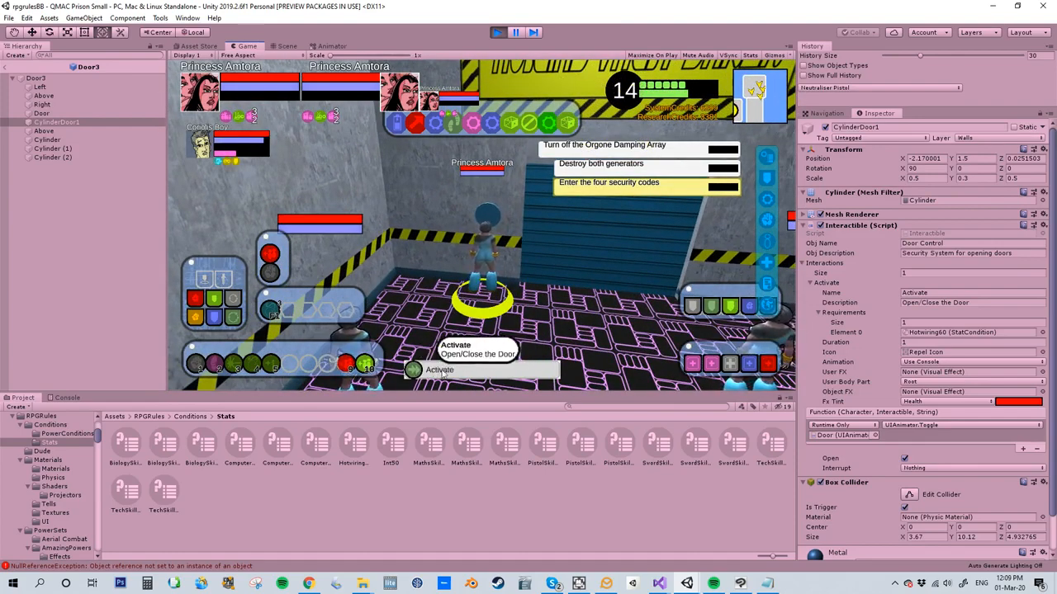
click(450, 369)
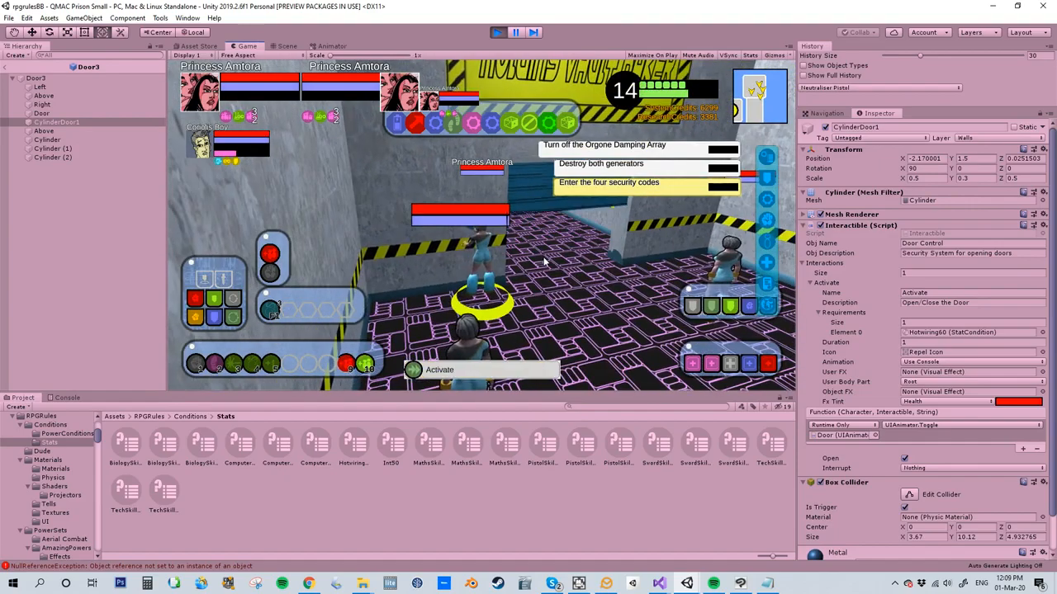
click(454, 369)
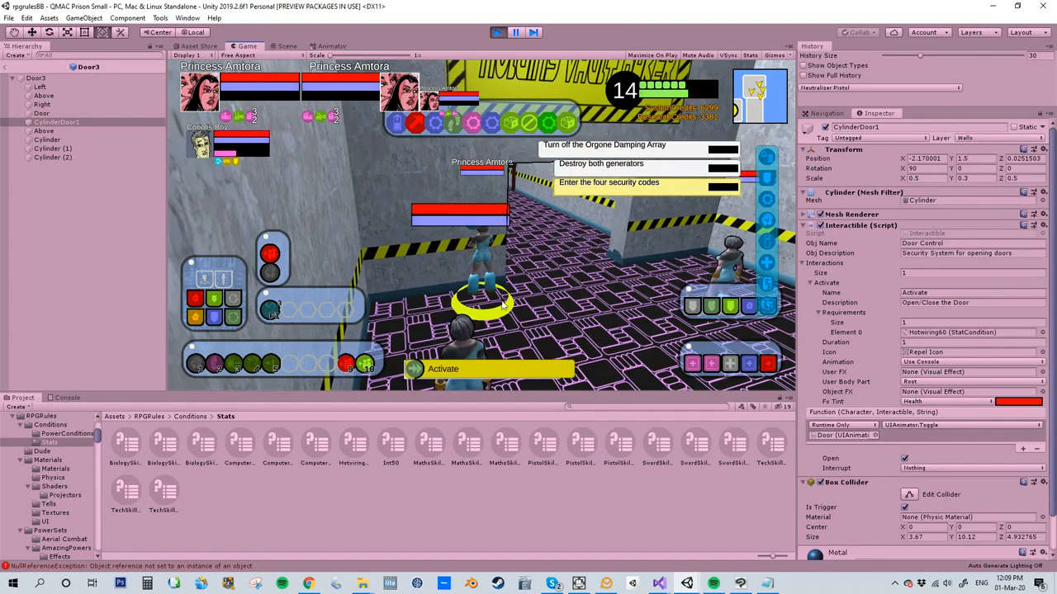
- Switch back to Coriolis Boy to check the door control with him, and end the play test
right_drag(596, 293, 10, 284)
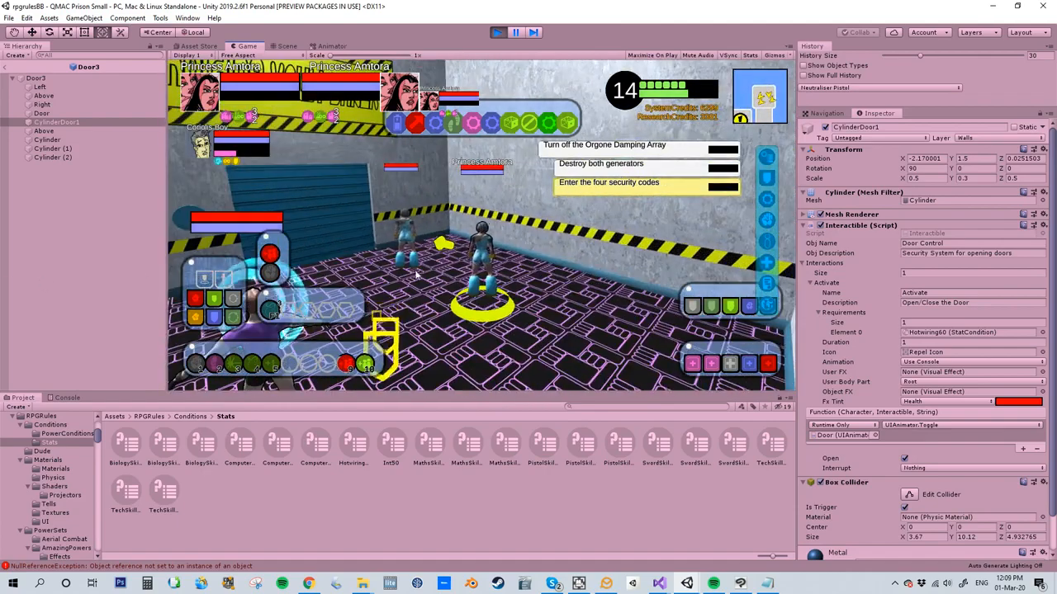
right_drag(496, 291, 381, 290)
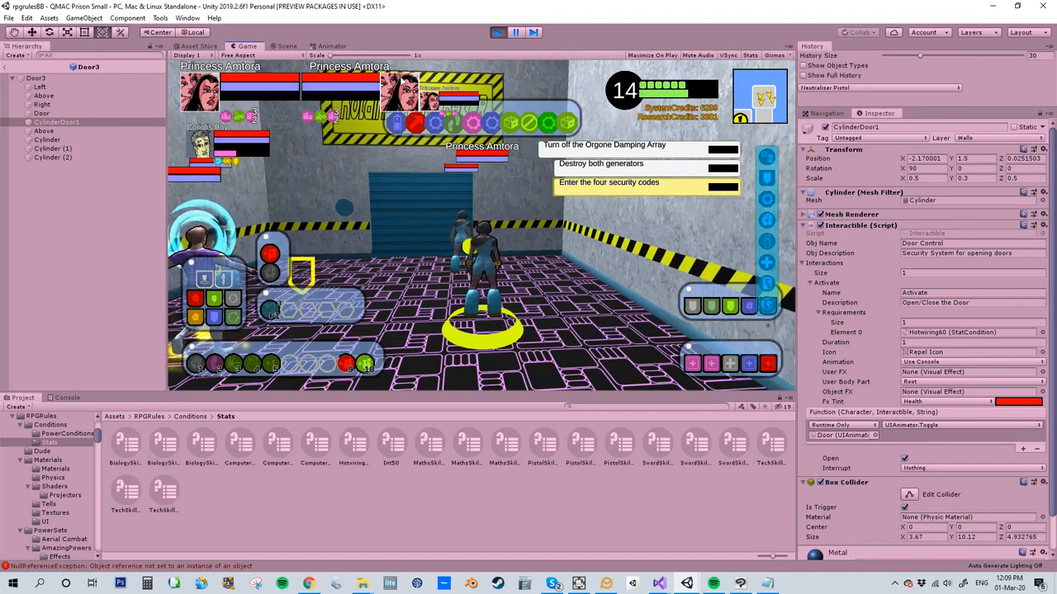
mouse_move(241, 74)
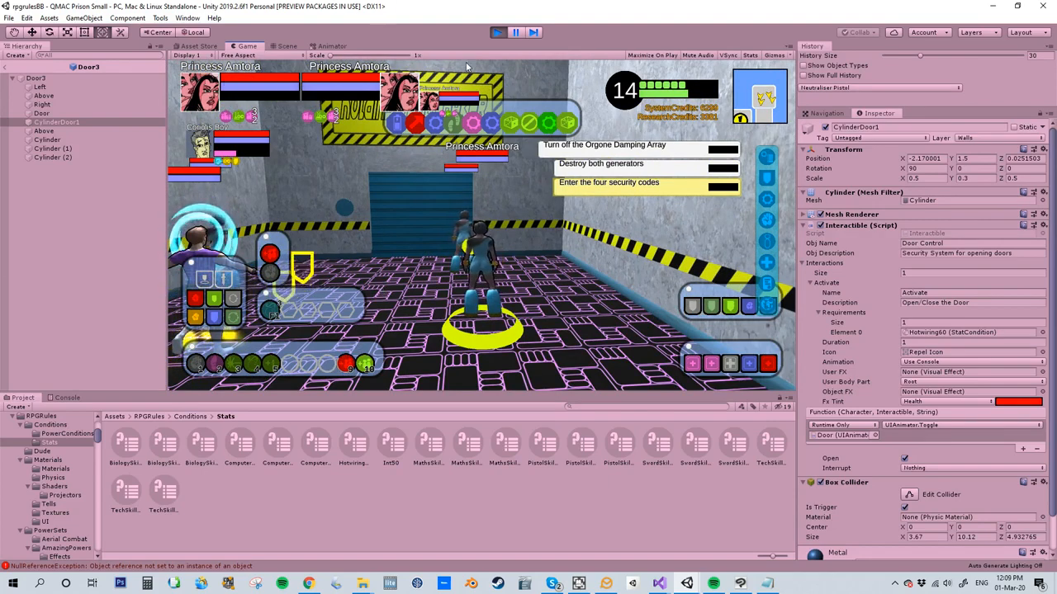
mouse_move(221, 162)
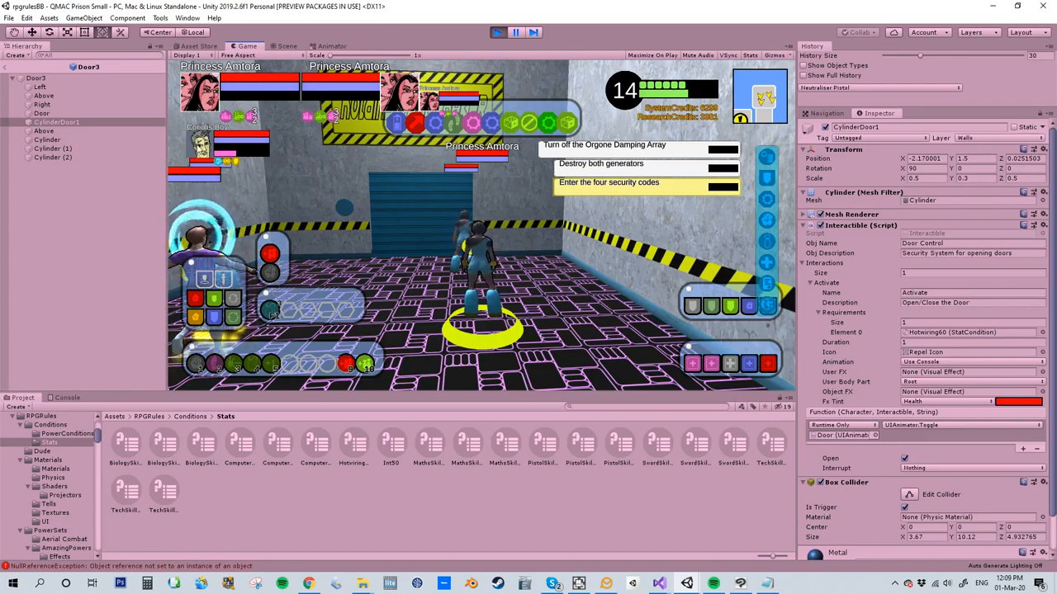
click(201, 145)
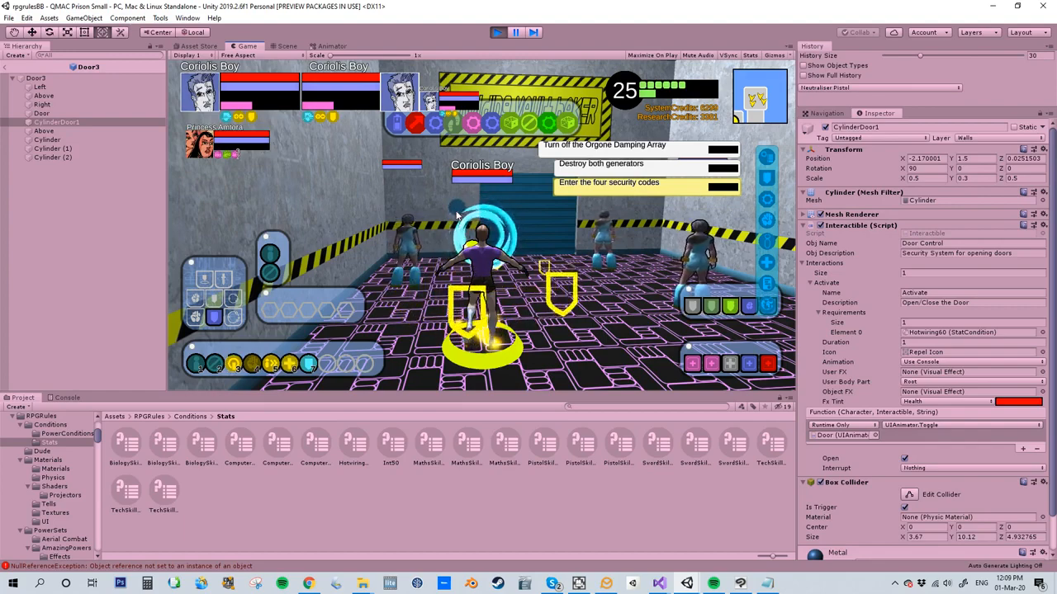
click(496, 32)
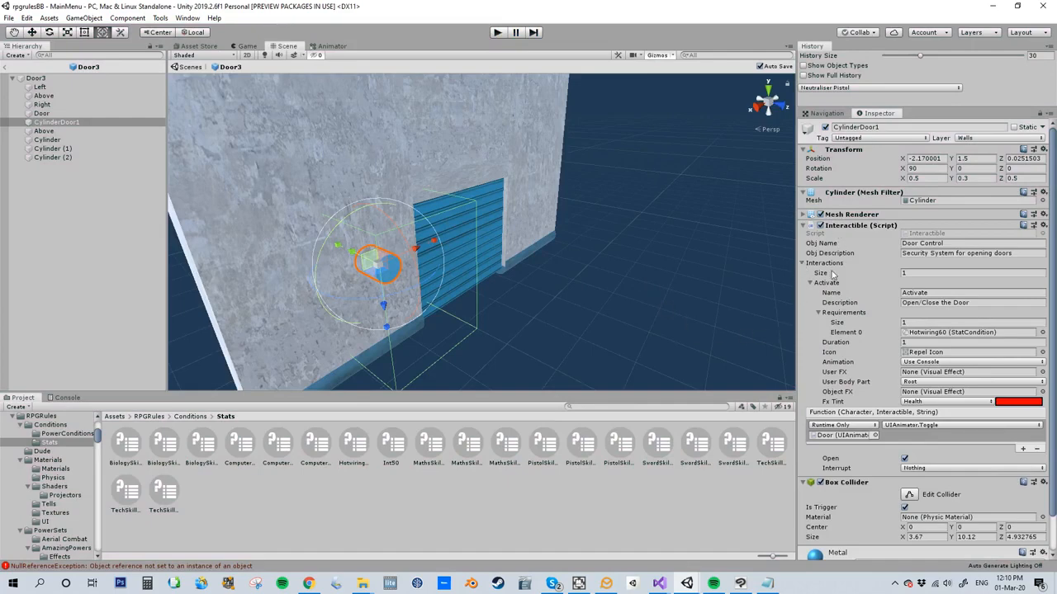
- Set the door control's number of interactions to 2 and collapse the first Activate entry
click(917, 274)
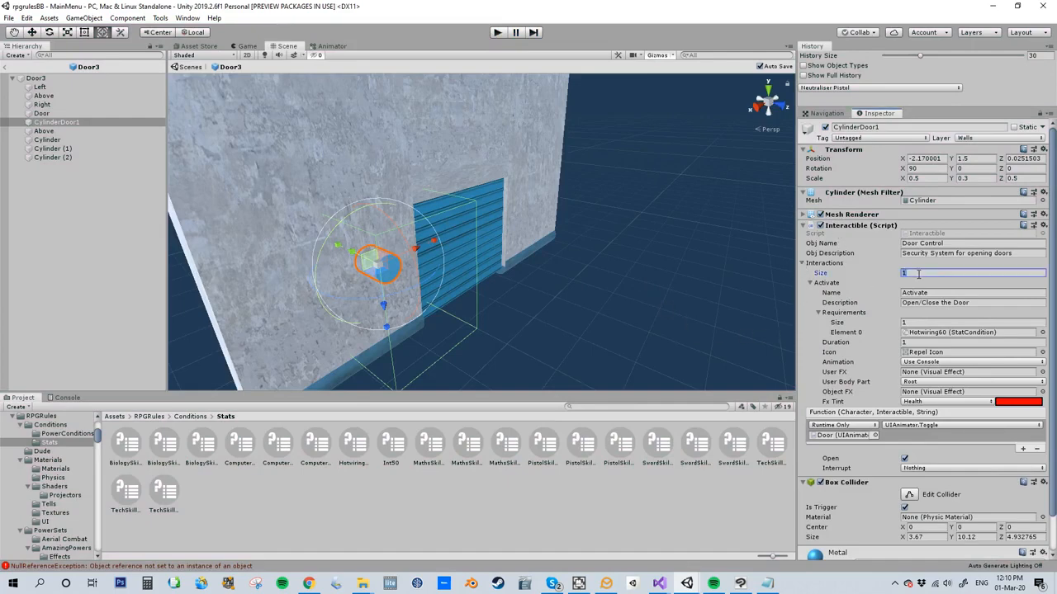
text(2)
key(Return)
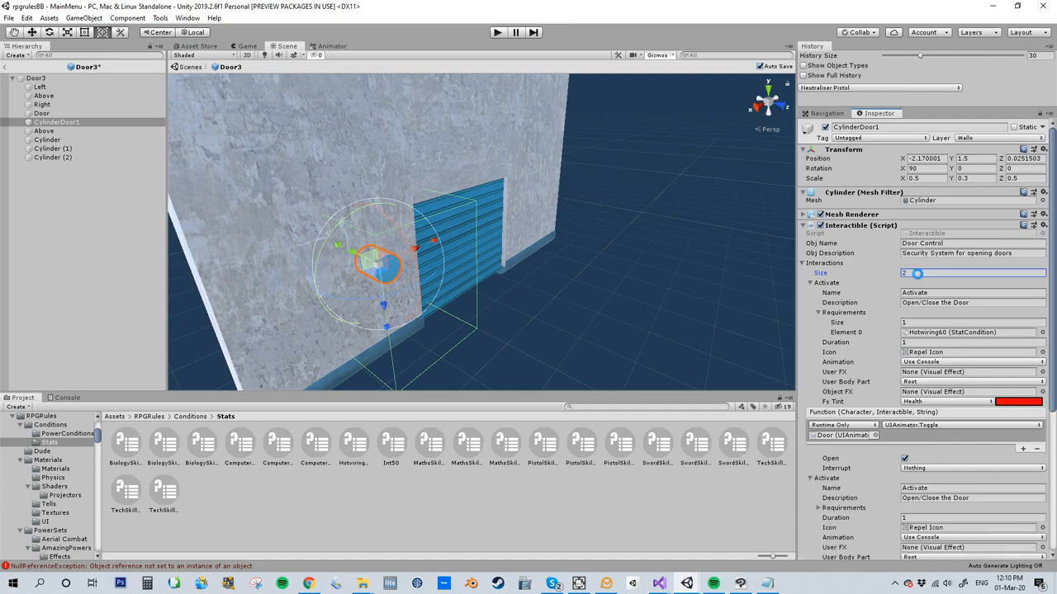
scroll(858, 330, down, 3)
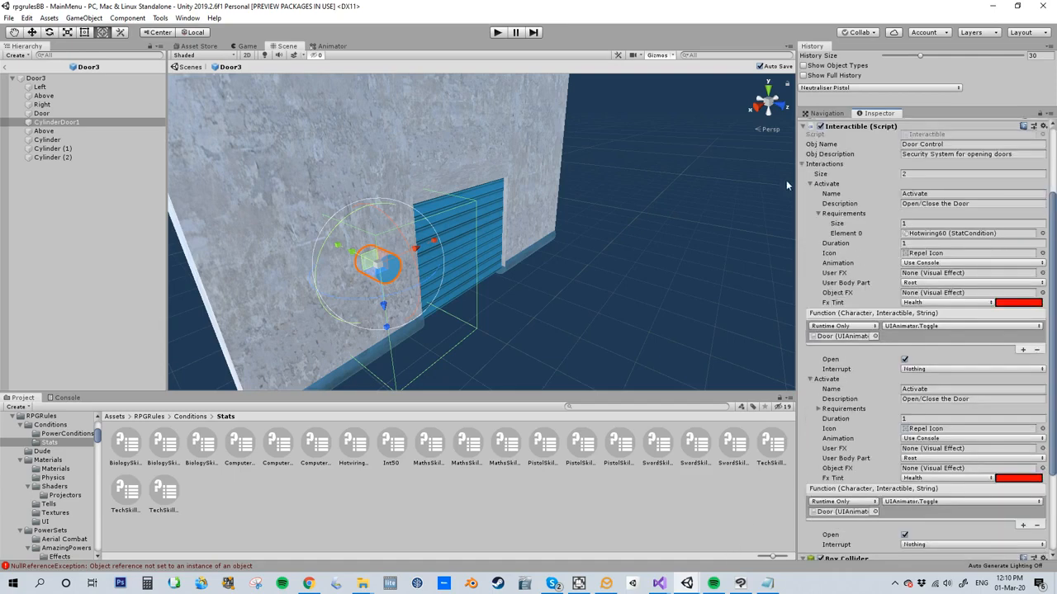
click(812, 183)
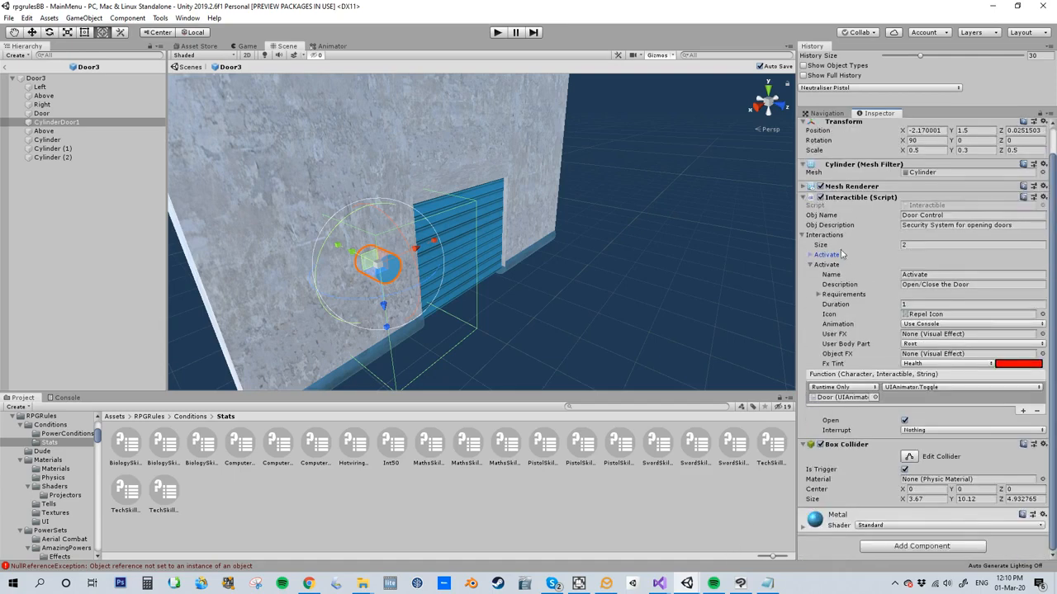
- Name the second interaction TK Pick and set its description to "using TK"
click(941, 275)
text(T)
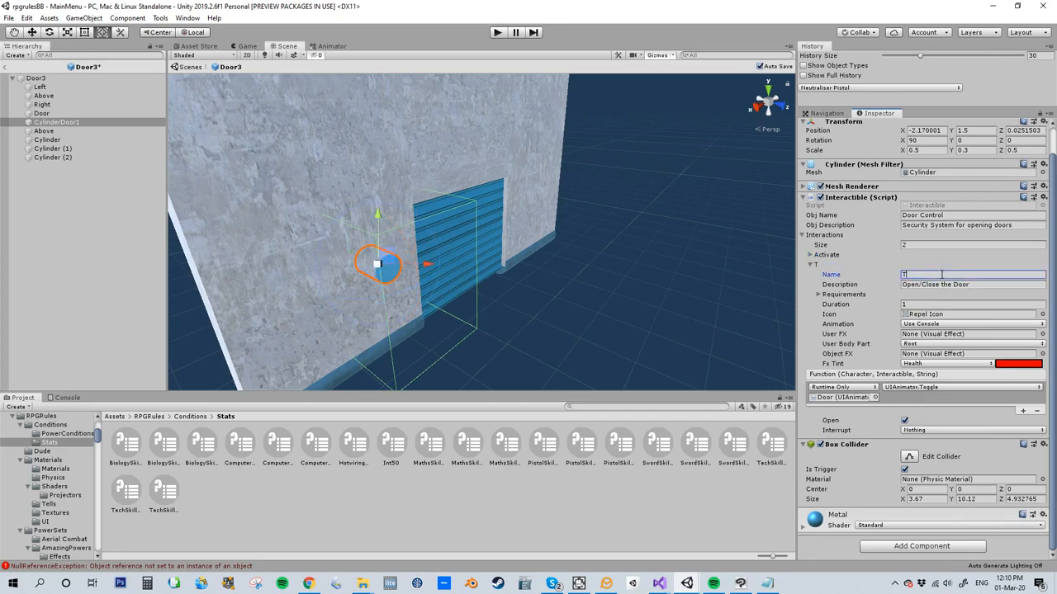
text(K Pick)
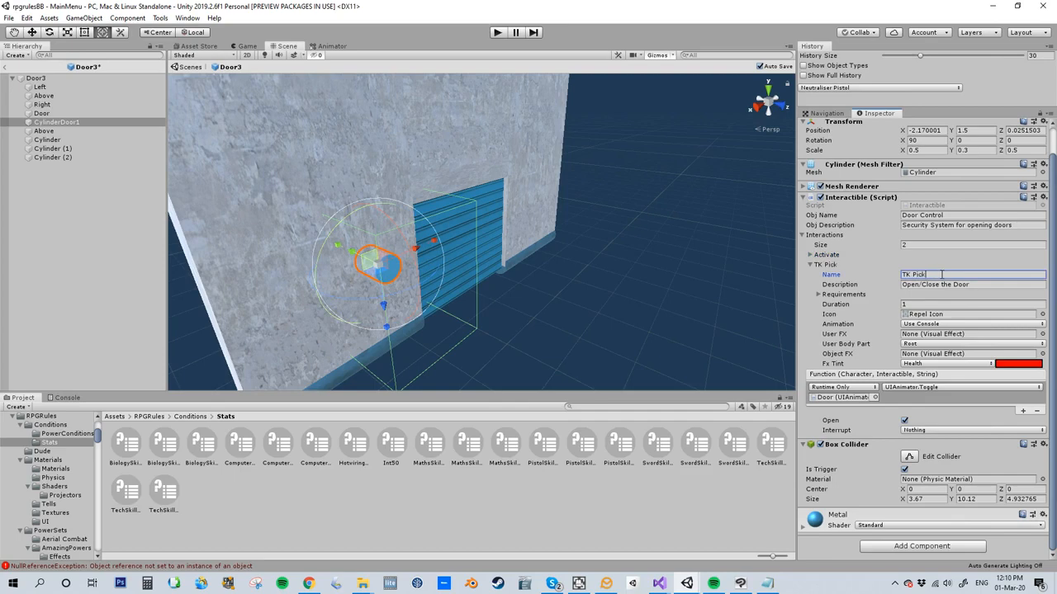
click(986, 284)
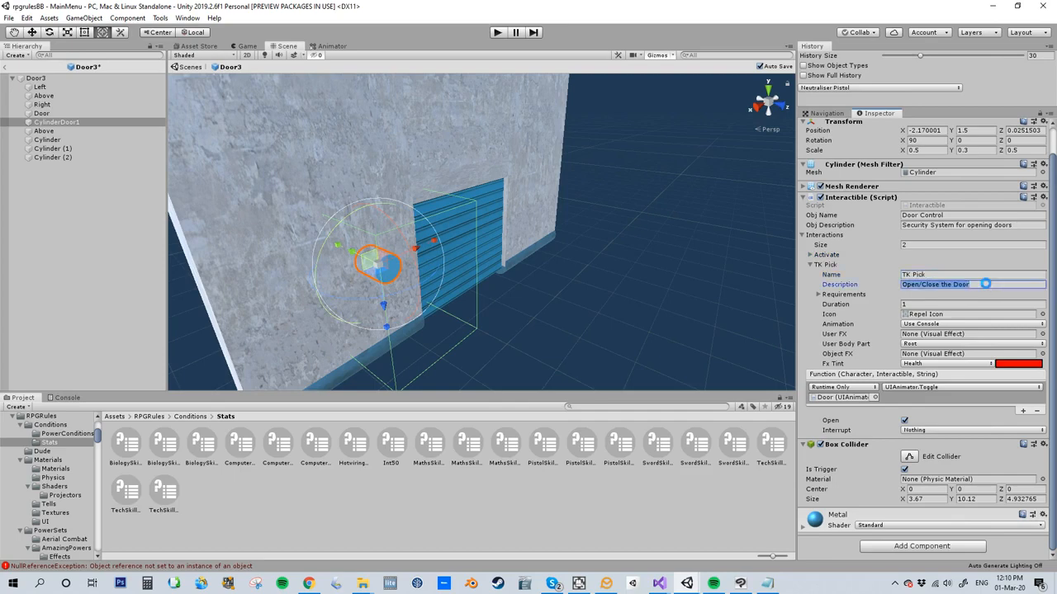
text(using TK)
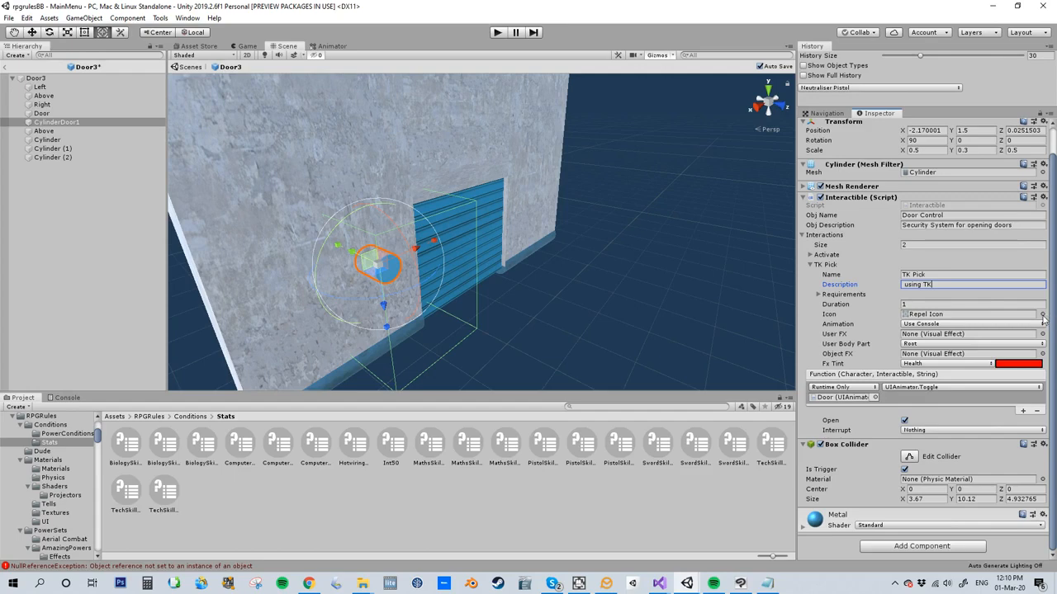
- Set the TK Pick interaction's animation to One Handed Cast, after trying Two Hand Twirl
click(952, 326)
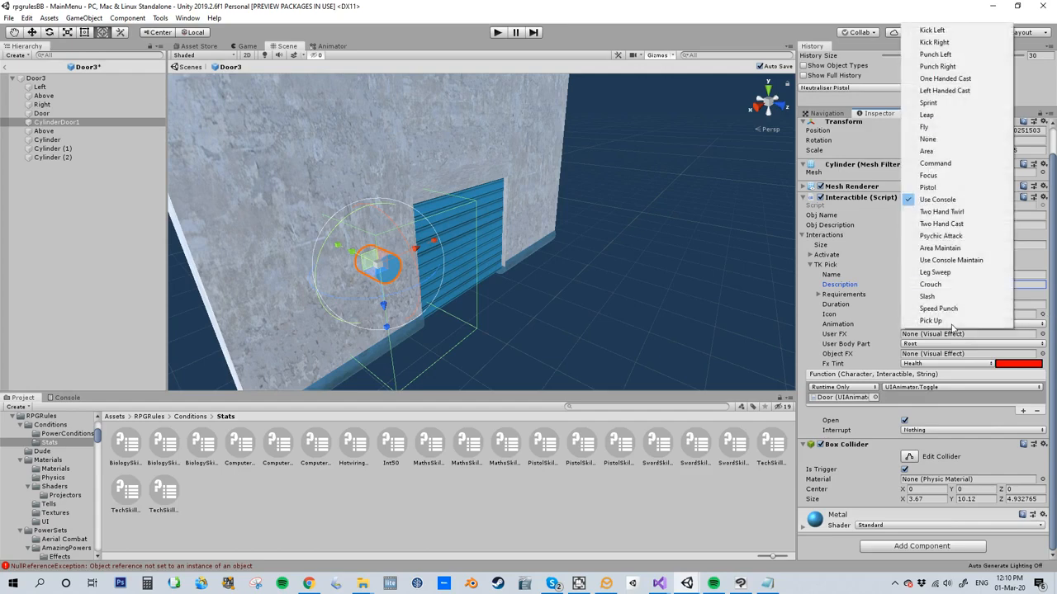
click(951, 213)
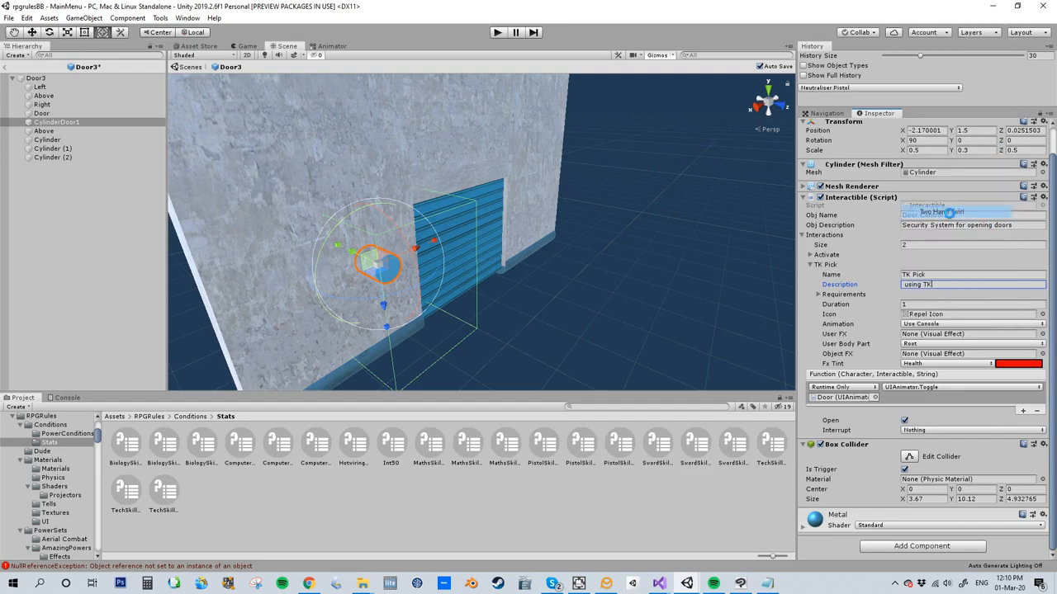
click(953, 327)
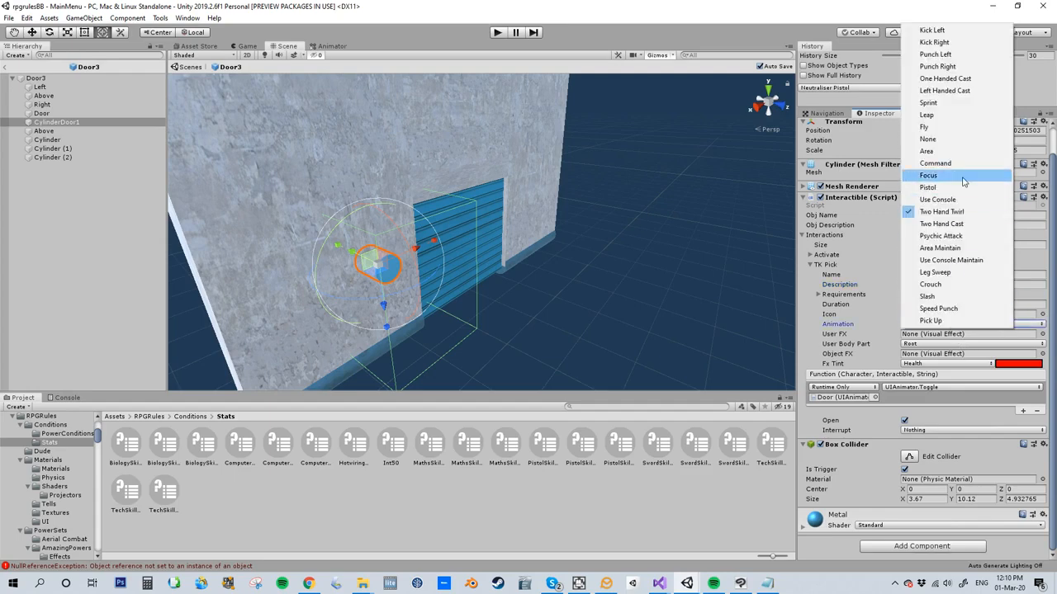
click(944, 79)
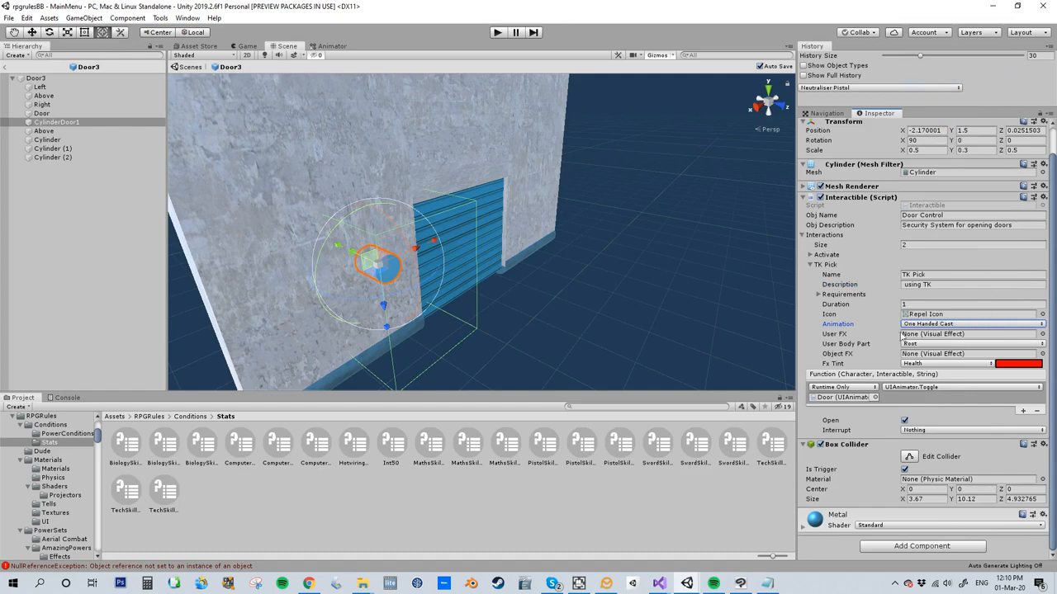
- Set the TK Pick interaction's user effect to Coriolis and its user body part to Right Hand
click(1042, 334)
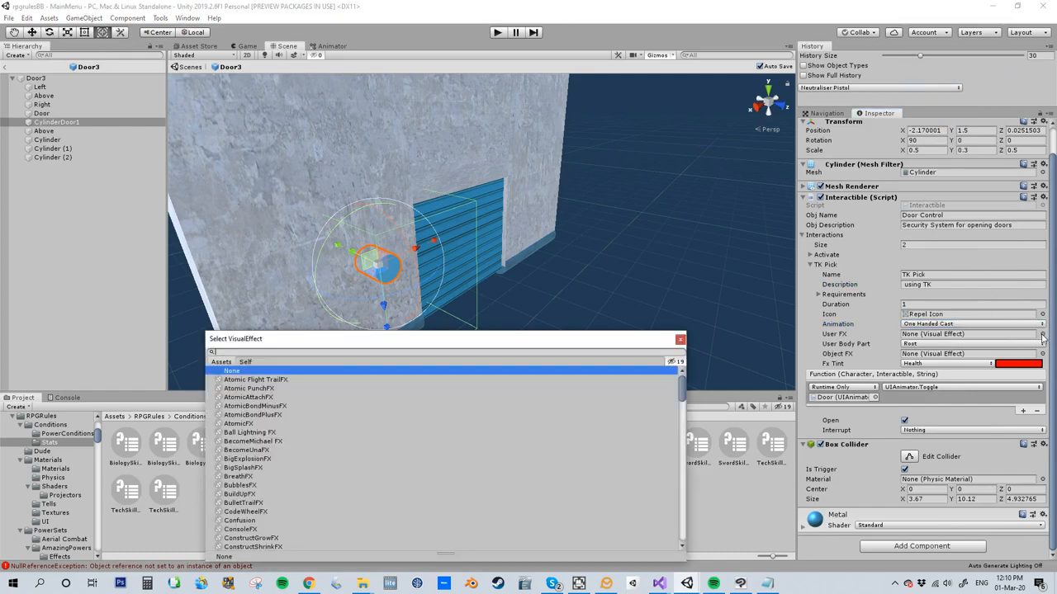
text(cor)
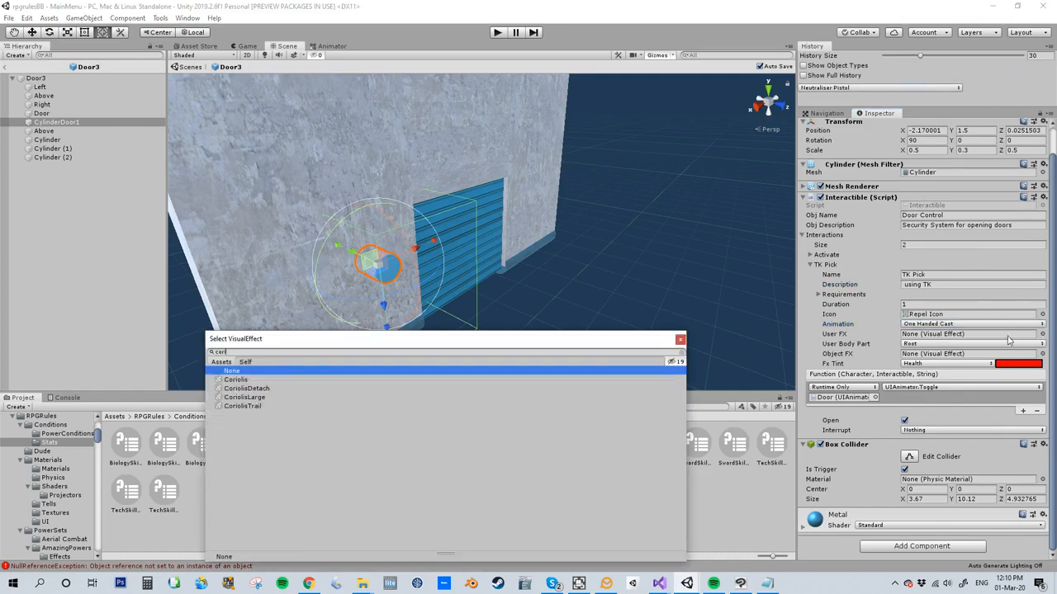
double_click(246, 380)
click(942, 343)
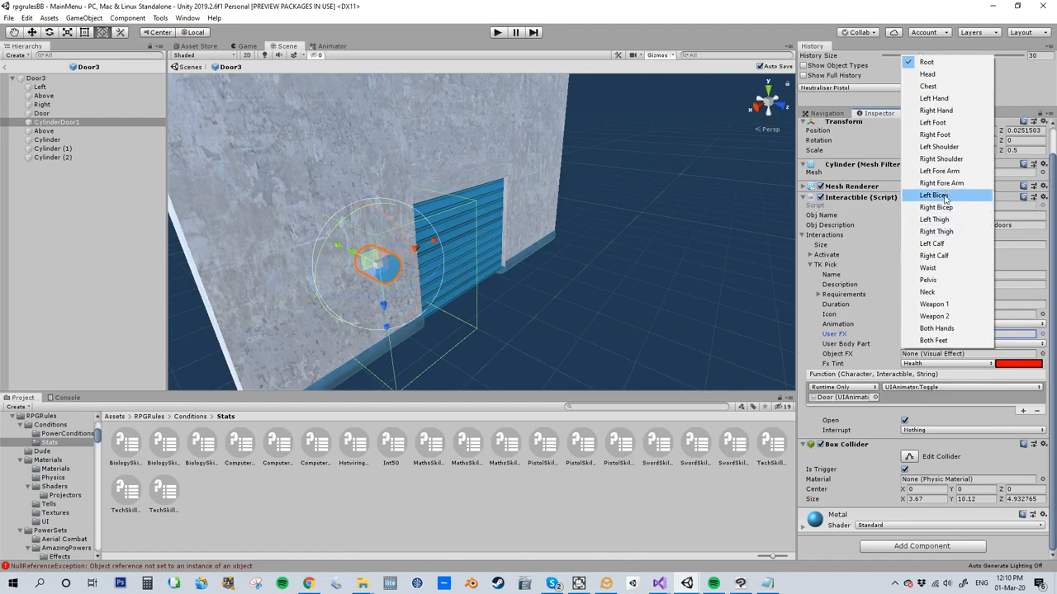
click(941, 110)
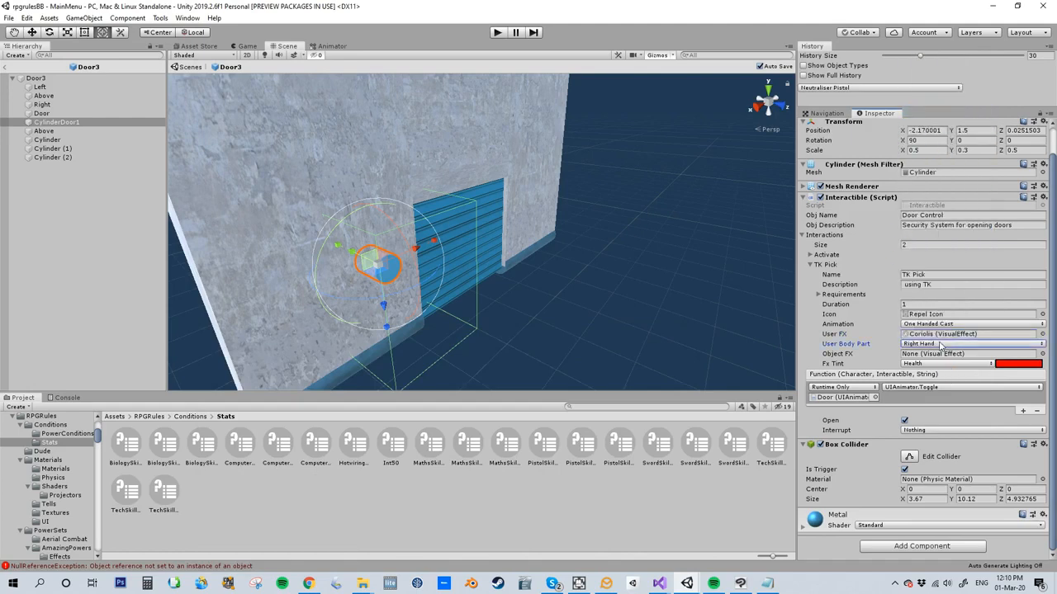
- Set the TK Pick interaction's object effect to EnergyExplosionFX and its FX tint to Piercing
click(1043, 354)
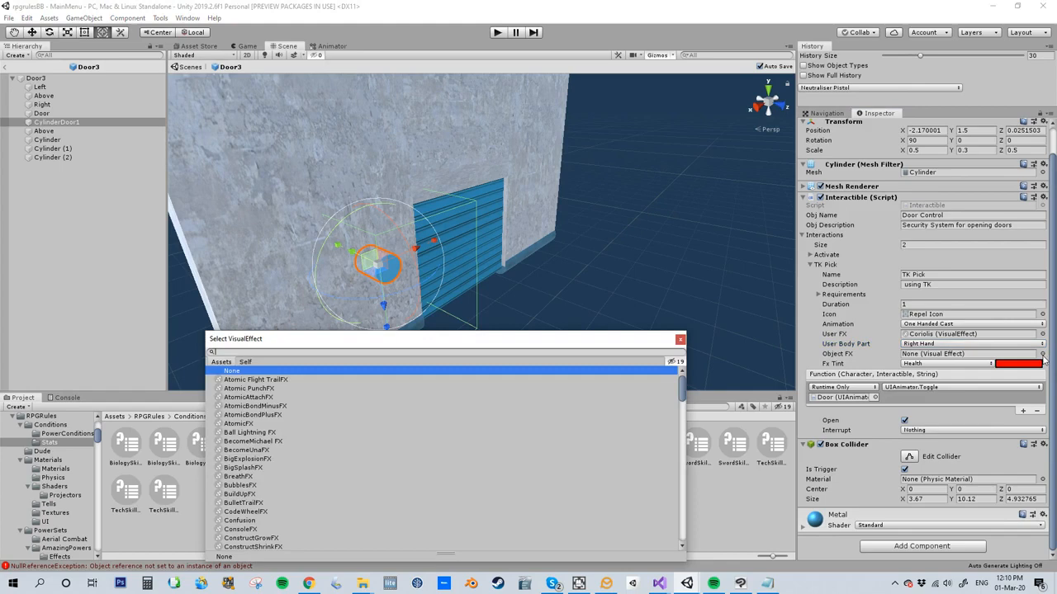
text(explo)
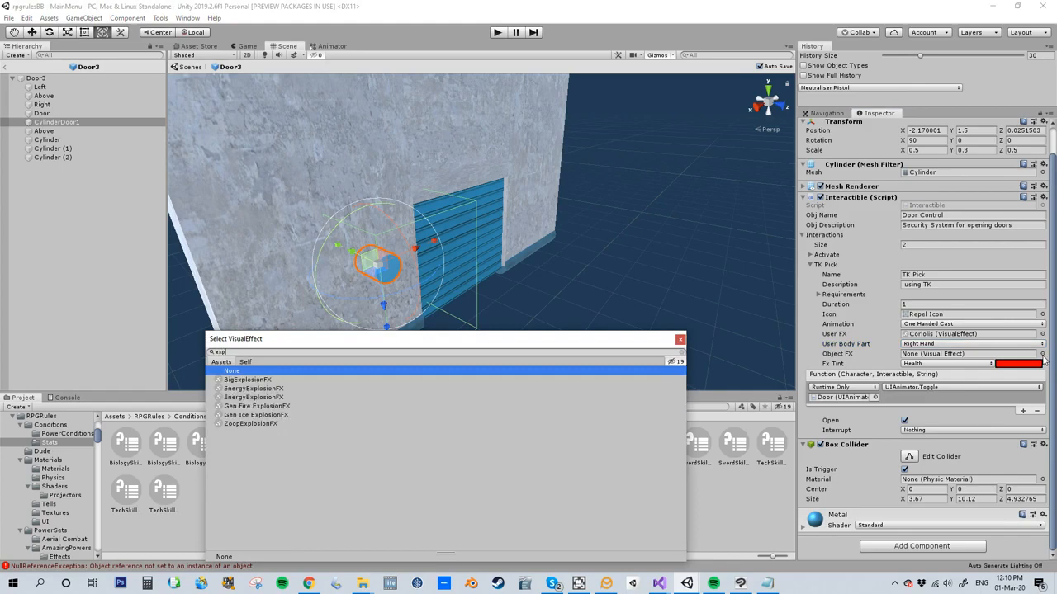
double_click(266, 390)
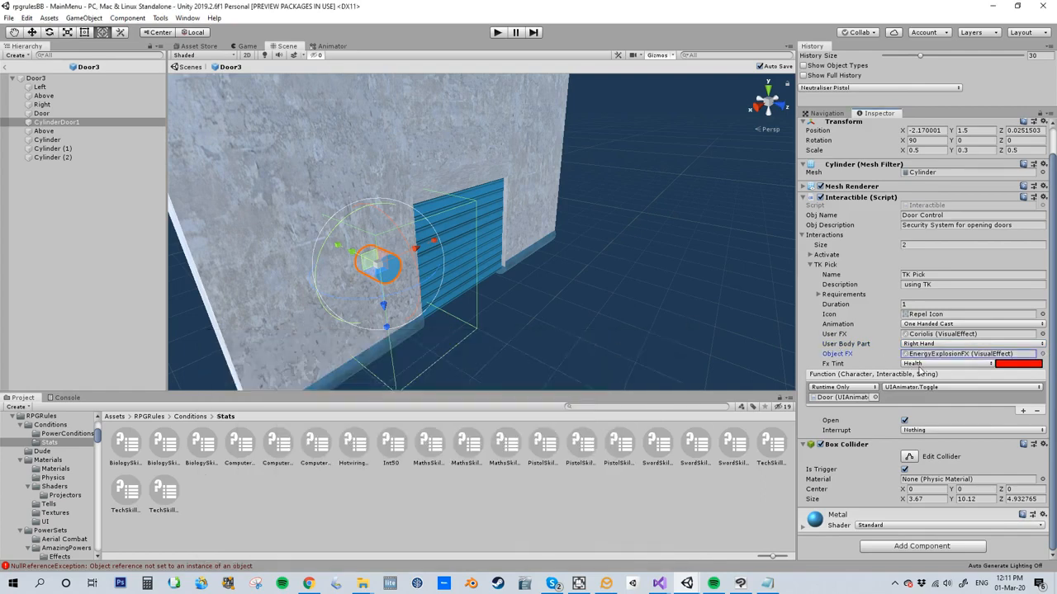
click(921, 371)
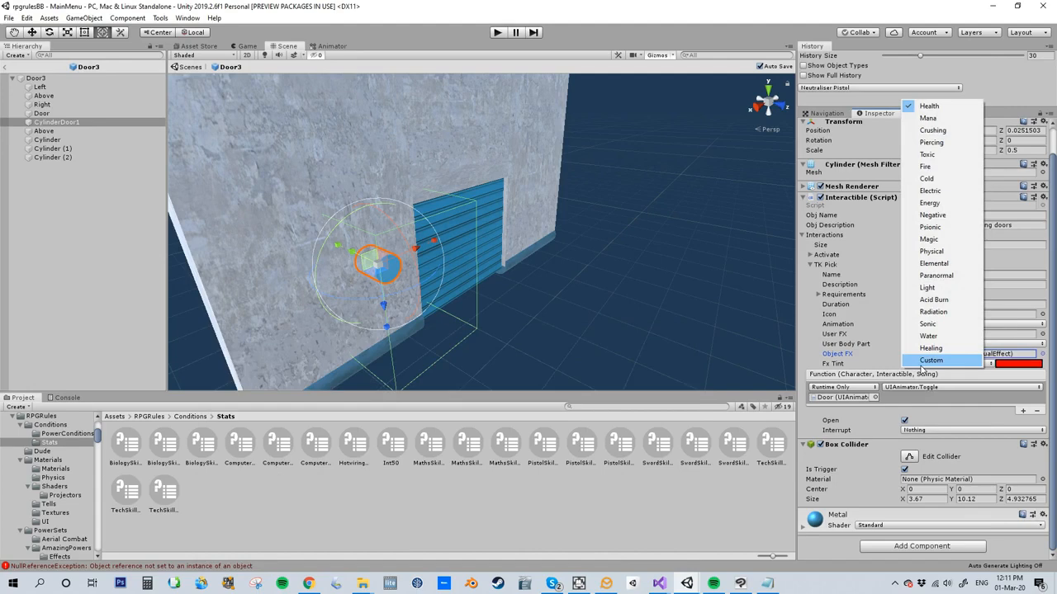
click(931, 142)
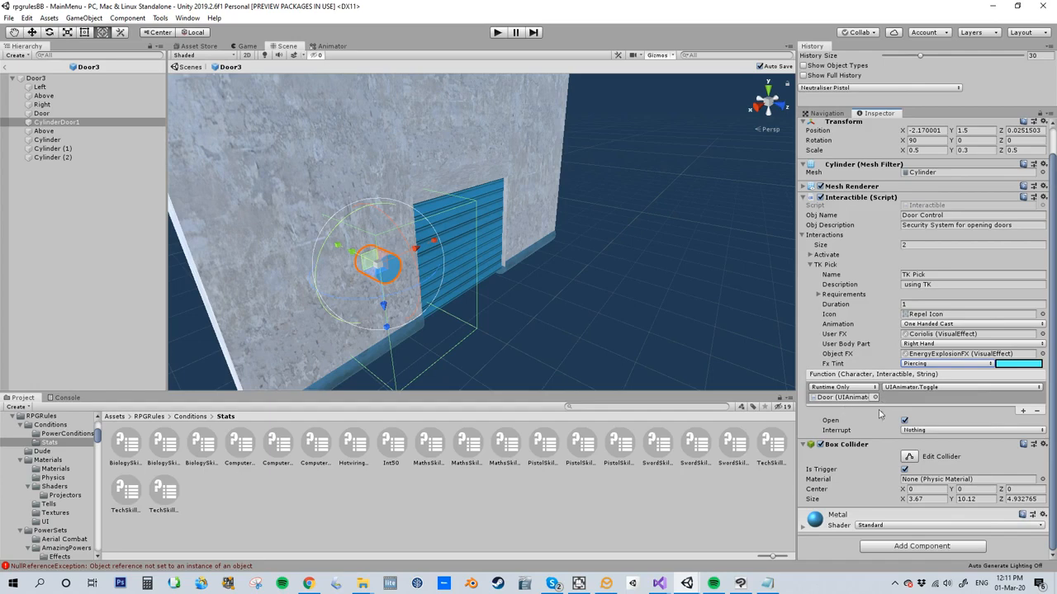
- Add a second function call to TK Pick that runs GameObject.SetActive on CylinderDoor1 with the value off
click(1022, 412)
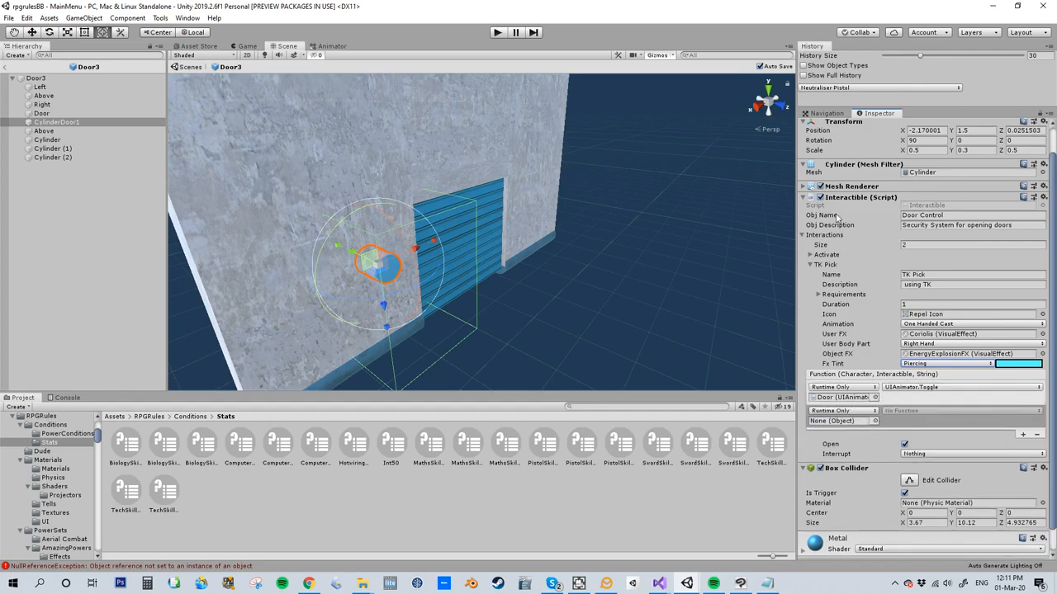
drag(844, 200, 850, 425)
click(912, 410)
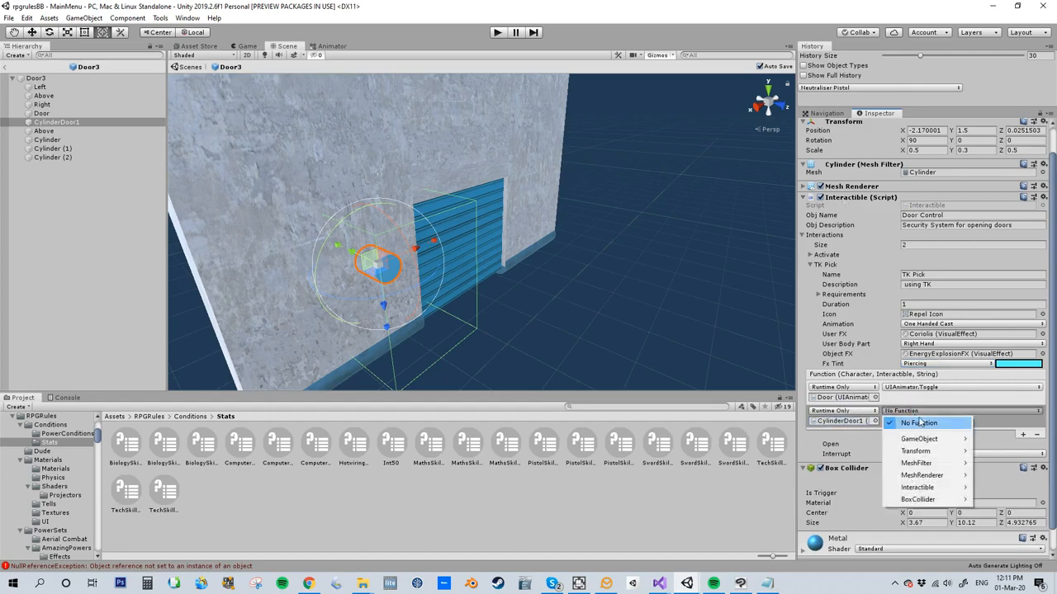
mouse_move(920, 439)
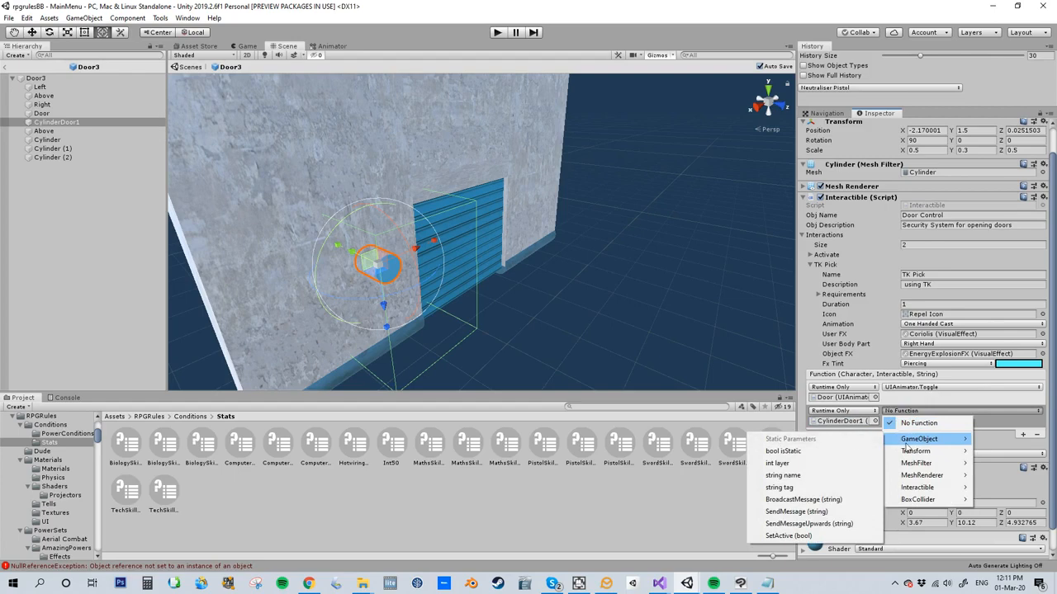
click(789, 535)
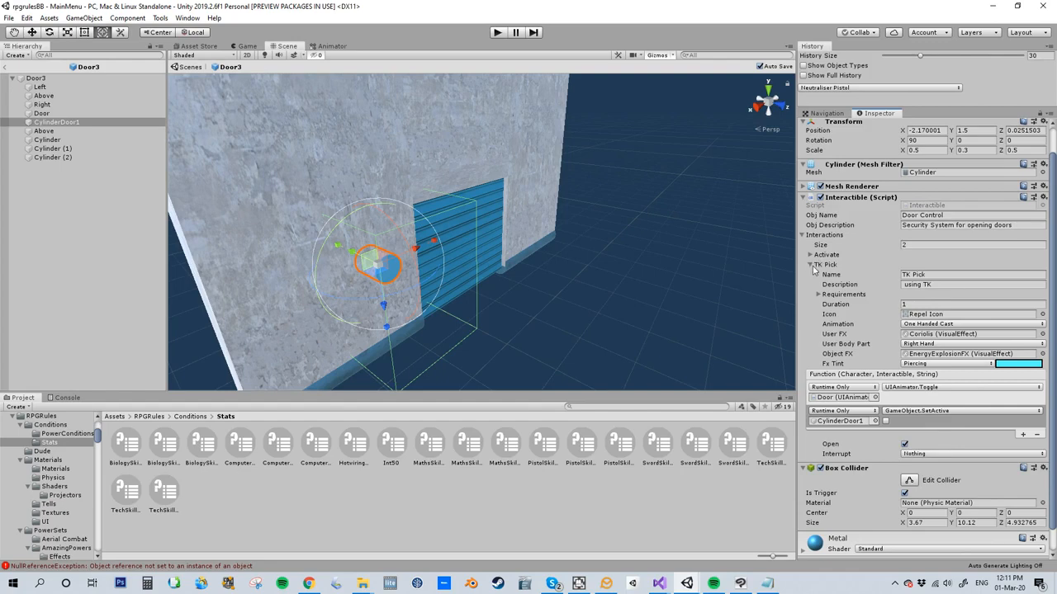
- Complete the TK Pick description so that it reads "Open/Close door using TK"
click(939, 284)
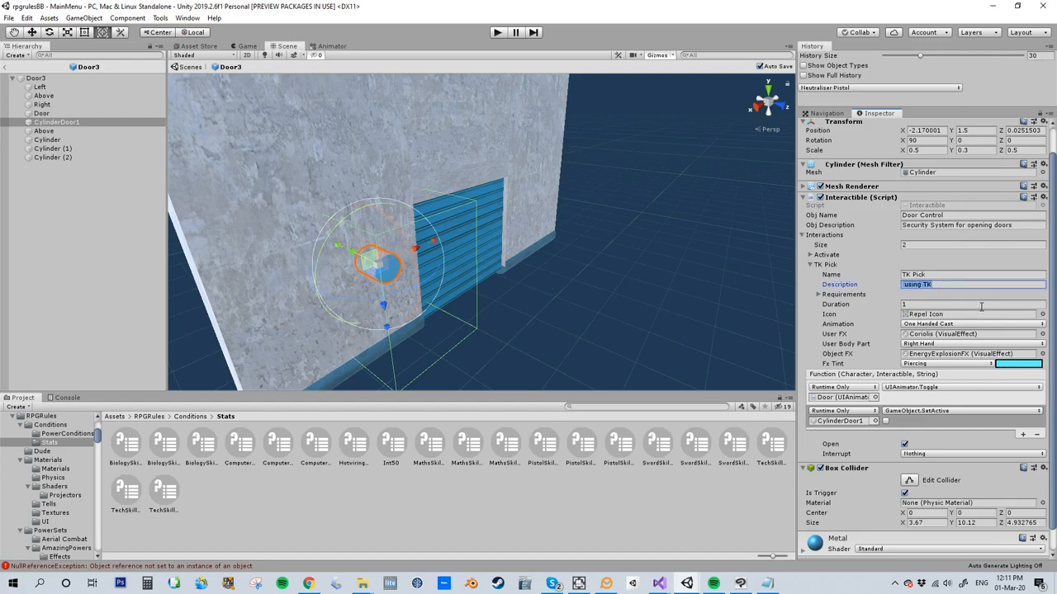
key(Home)
key(shift)
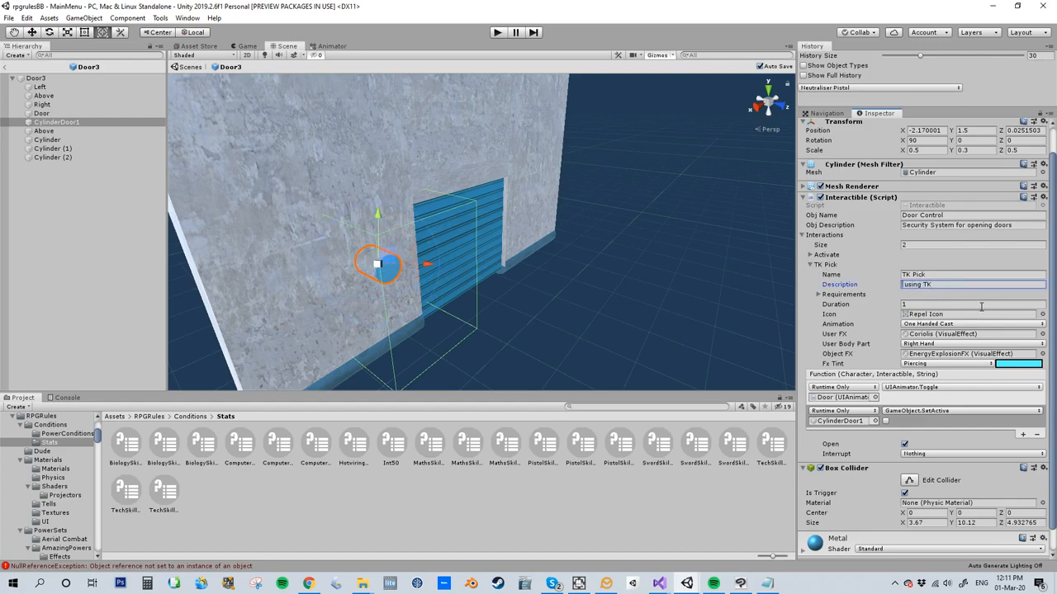
text(Open/Close)
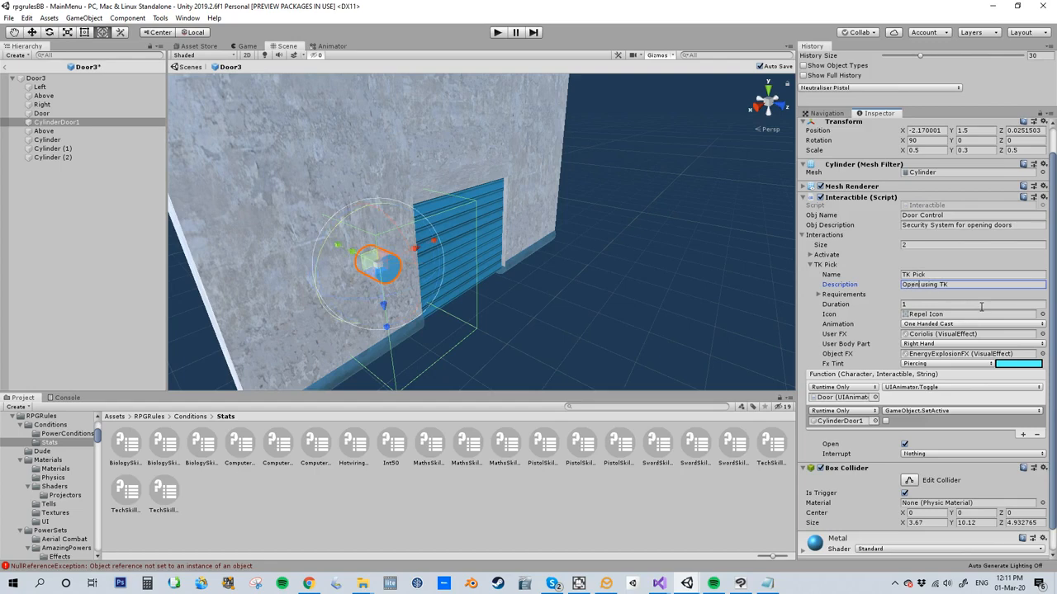
text( door)
- Select the Door3 root object and open the Telekinesis folder inside the RPGRules PowerSets assets
click(36, 78)
click(43, 87)
key(Up)
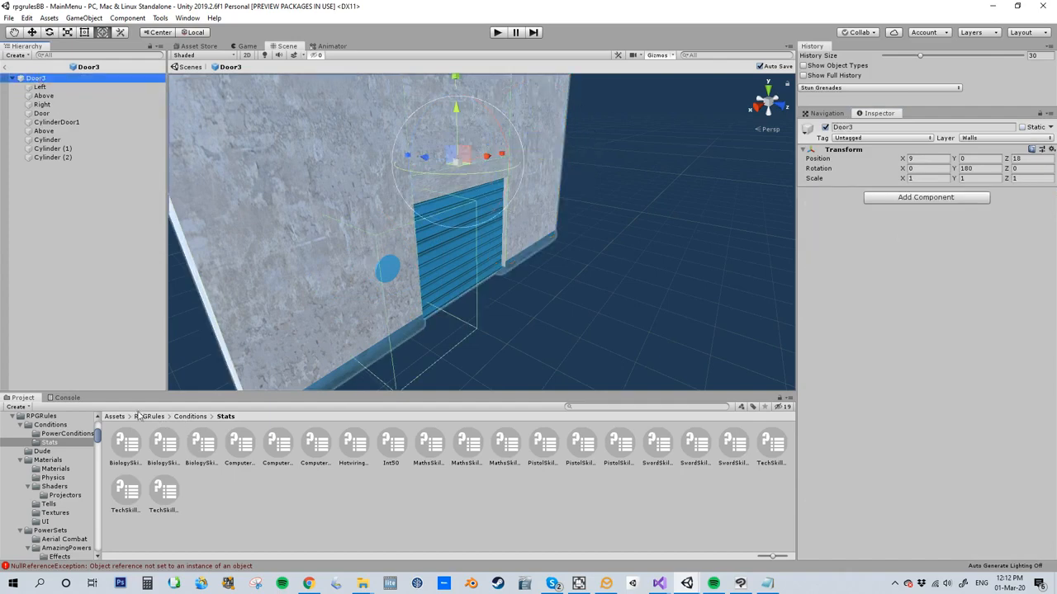
click(151, 416)
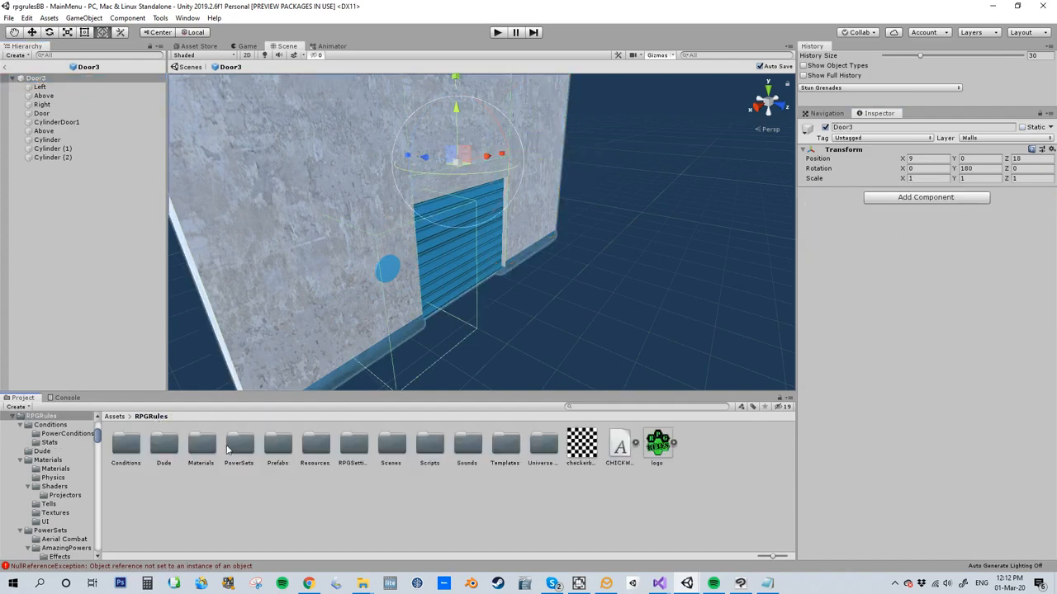
double_click(248, 452)
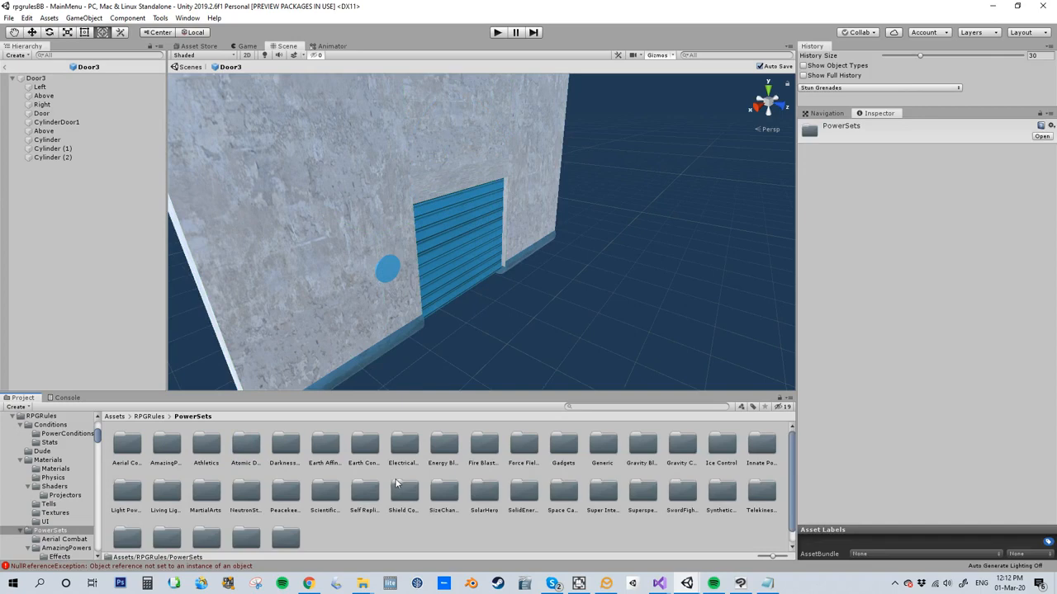
click(764, 496)
double_click(763, 495)
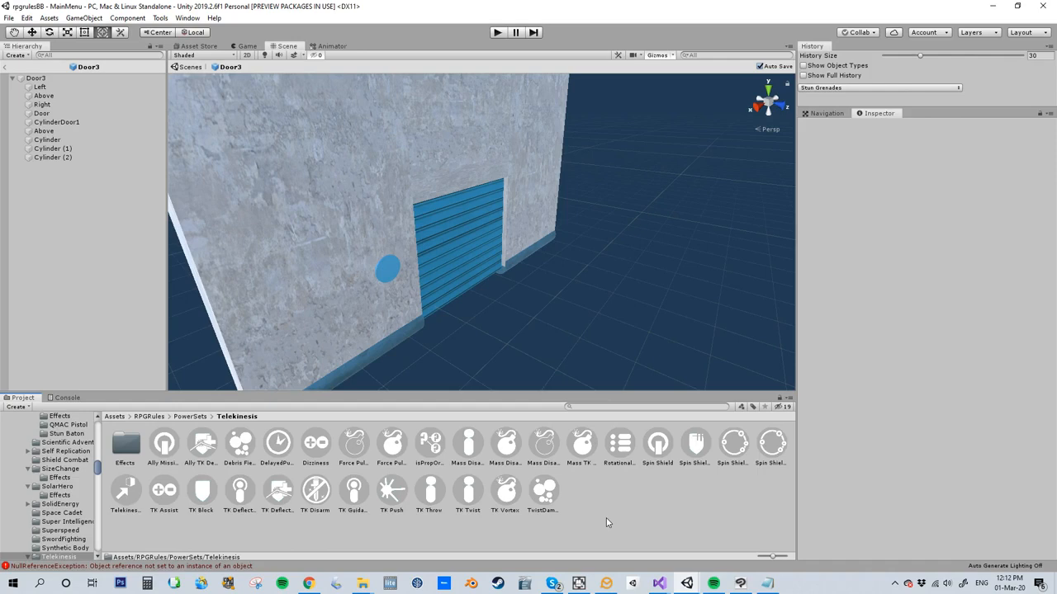
- Create an EnemyGroupCondition asset in the Telekinesis folder and delete it again
right_click(626, 509)
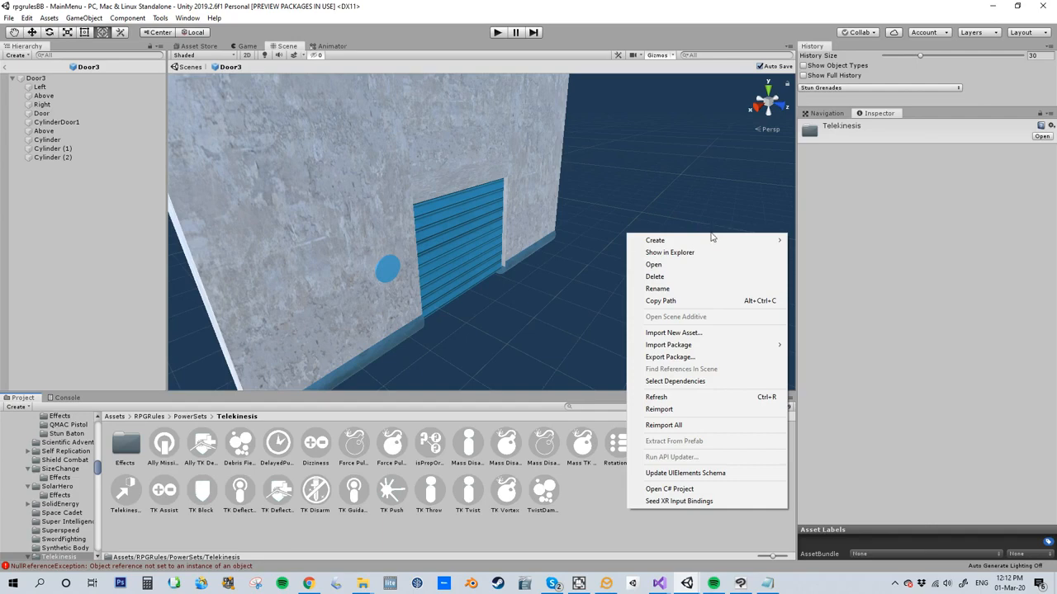
mouse_move(712, 239)
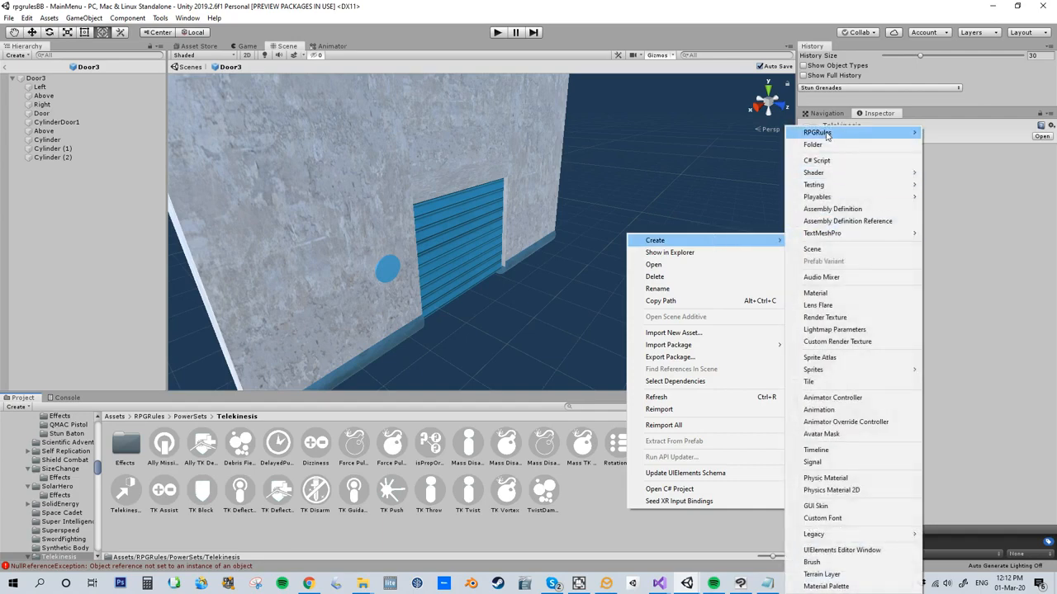
mouse_move(826, 136)
mouse_move(951, 139)
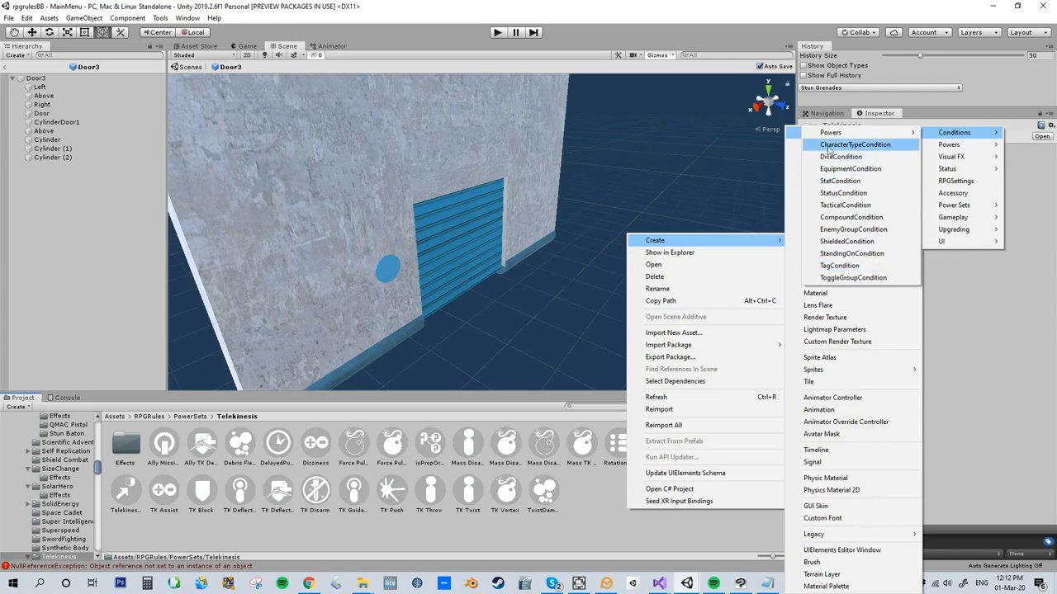
click(851, 230)
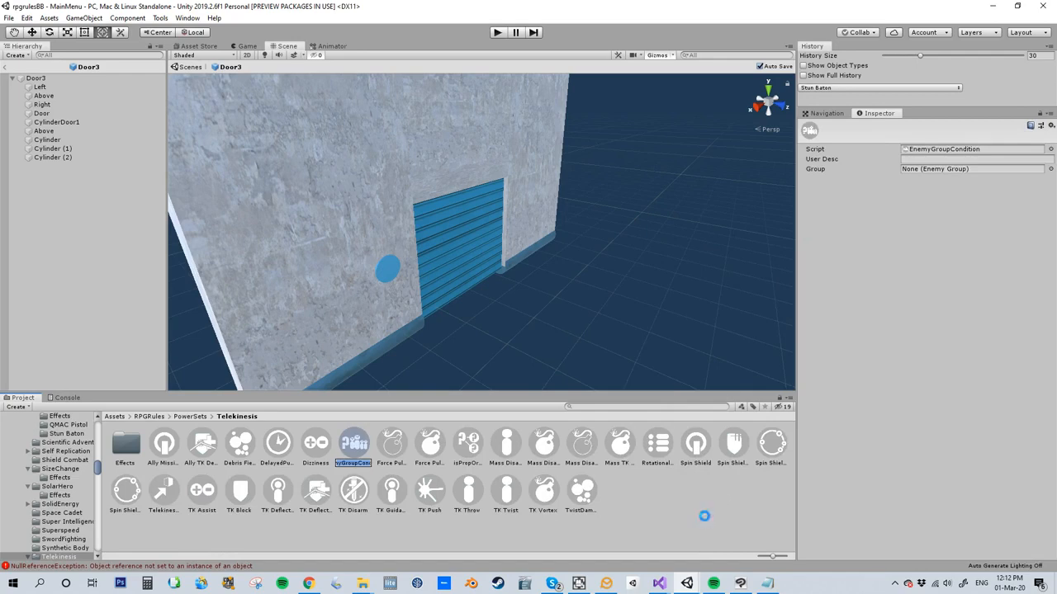
key(Return)
key(Delete)
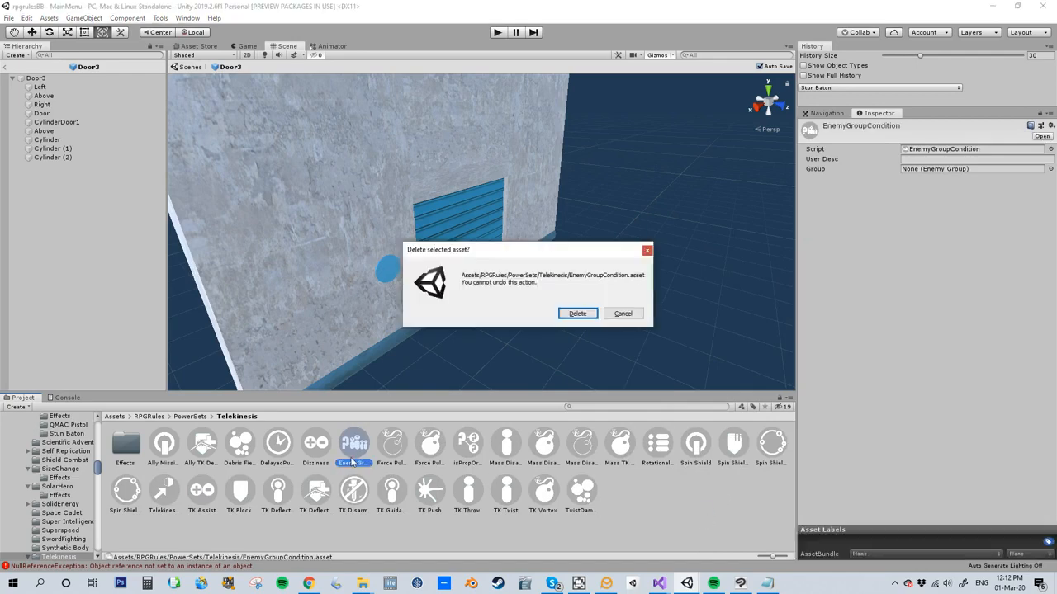
click(578, 317)
- Search the project for the isCoriolisBoy condition and inspect the enemy group it refers to
click(589, 406)
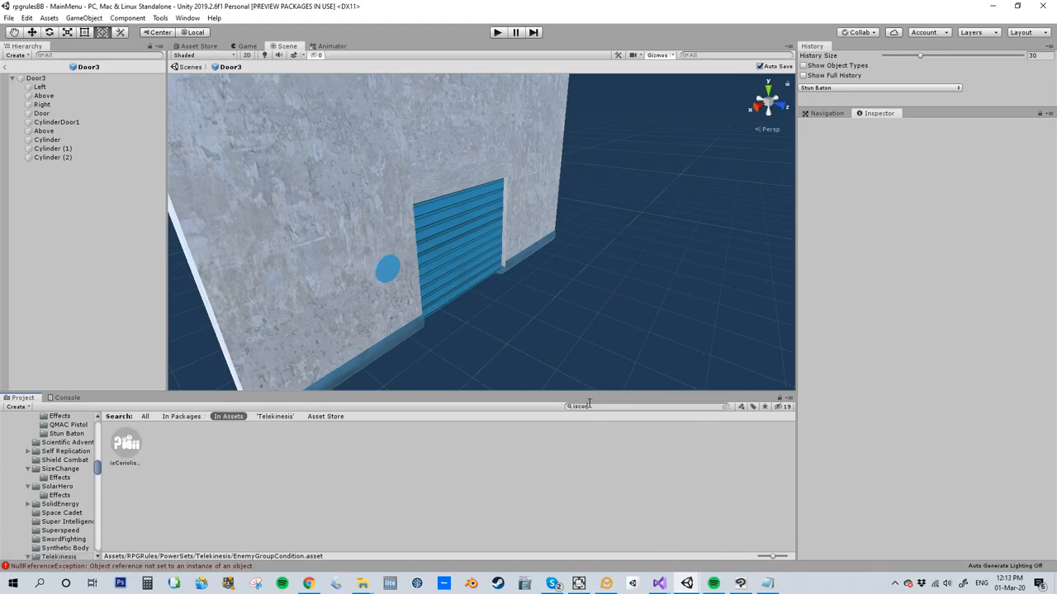
click(128, 446)
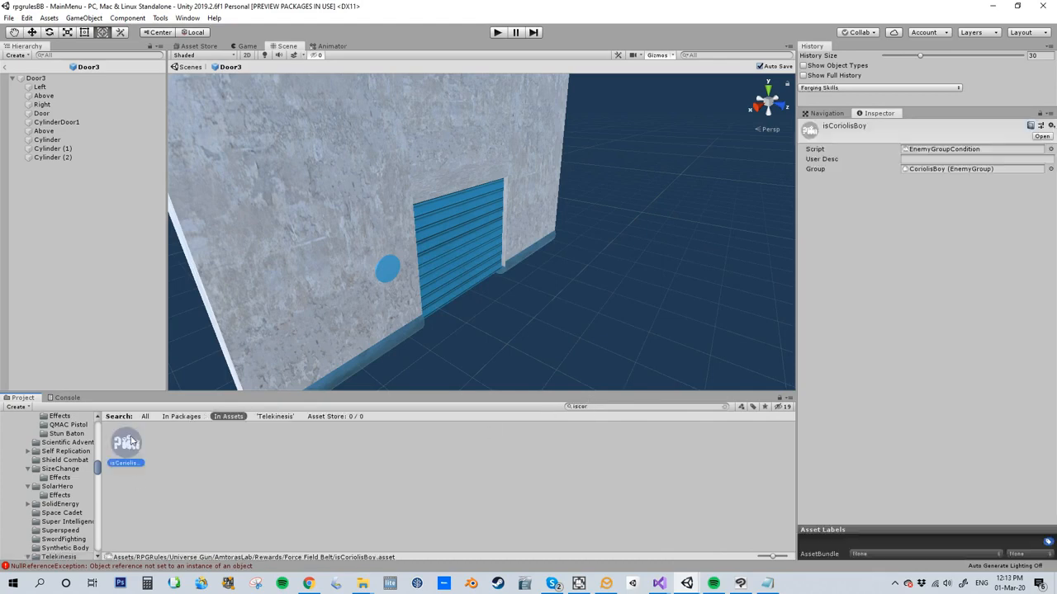
double_click(916, 169)
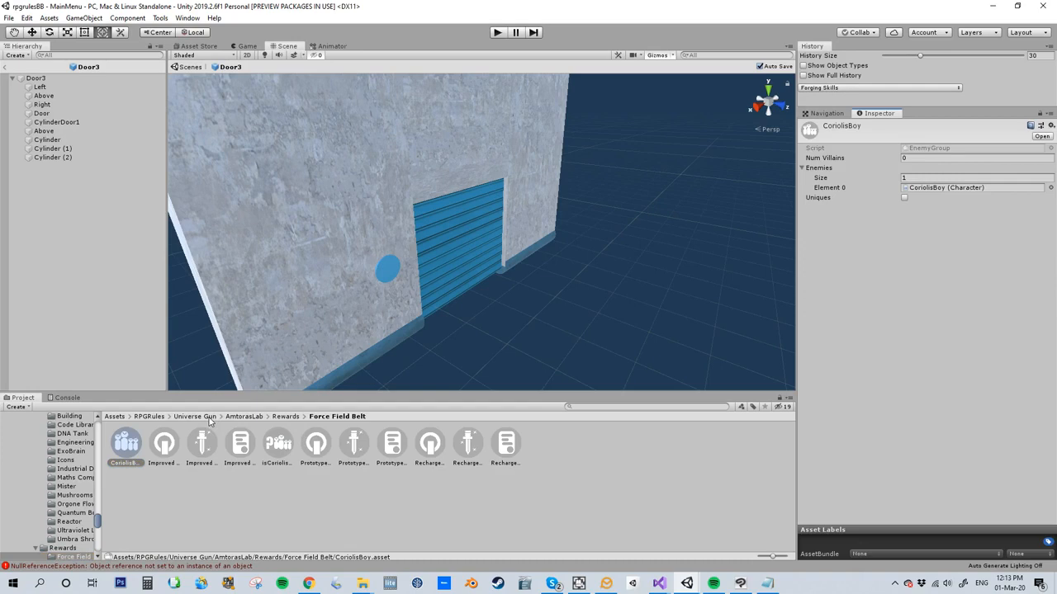
- Browse the Universe Gun assets and open the Prefabs folder of the QMAC Complex
click(194, 416)
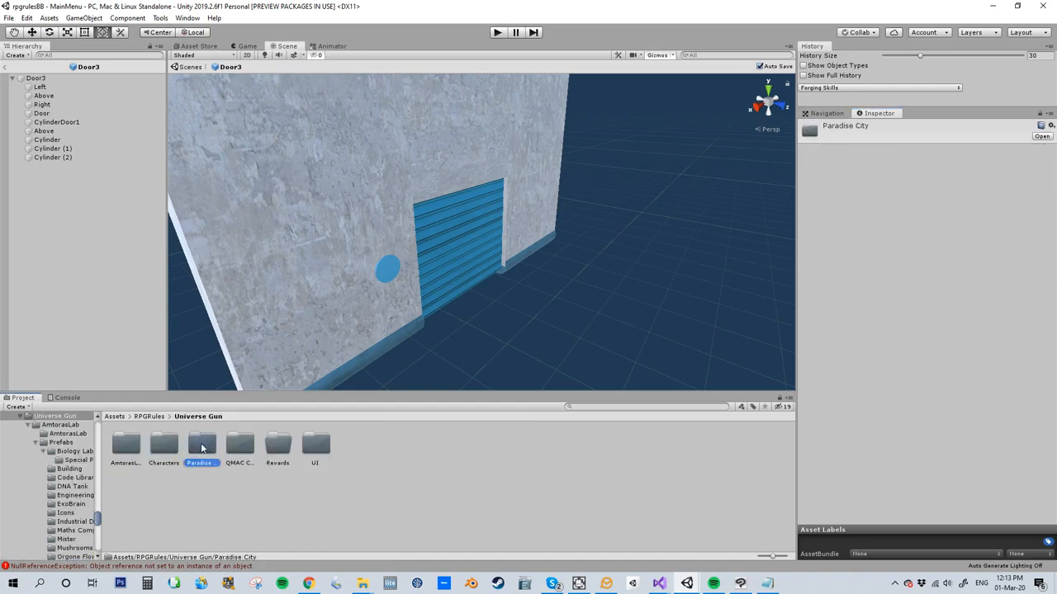
double_click(202, 446)
click(198, 417)
double_click(238, 446)
click(230, 448)
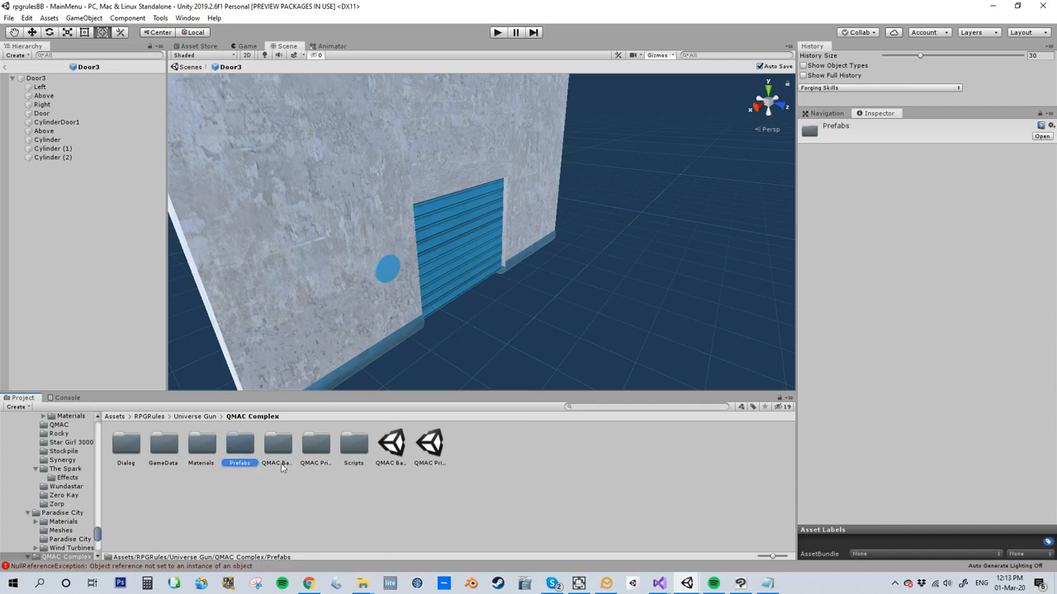
double_click(241, 450)
- Replace the TK Pick requirement on CylinderDoor1 with the isCoriolisBoy condition
click(66, 122)
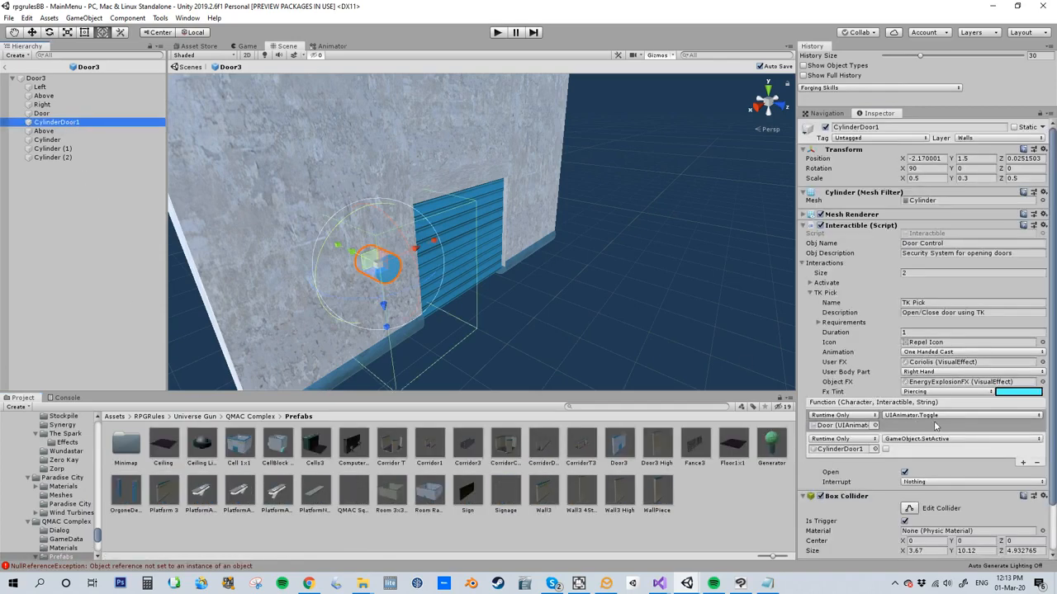
click(820, 322)
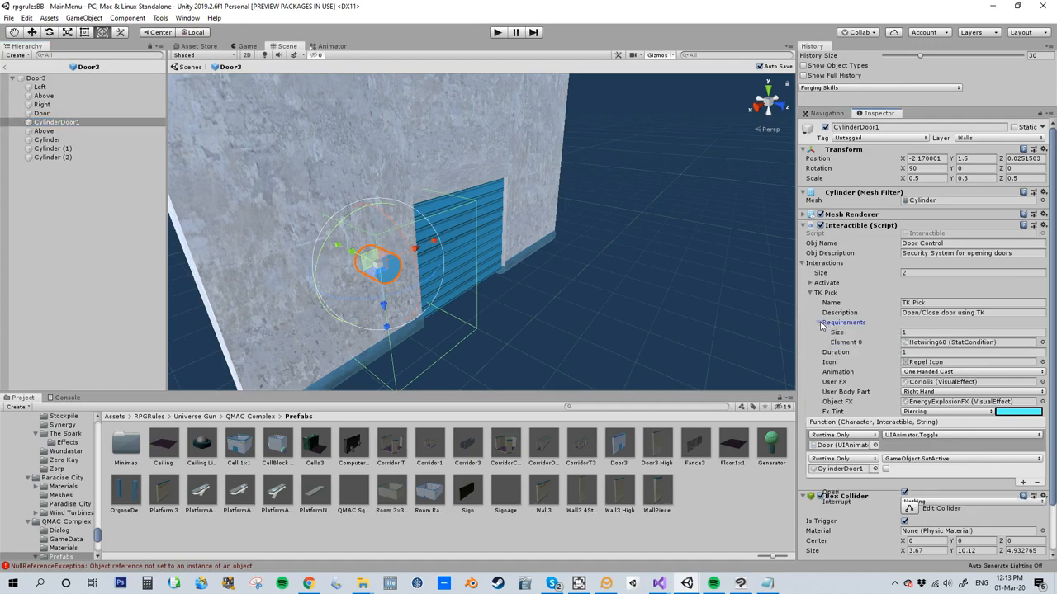
click(1042, 342)
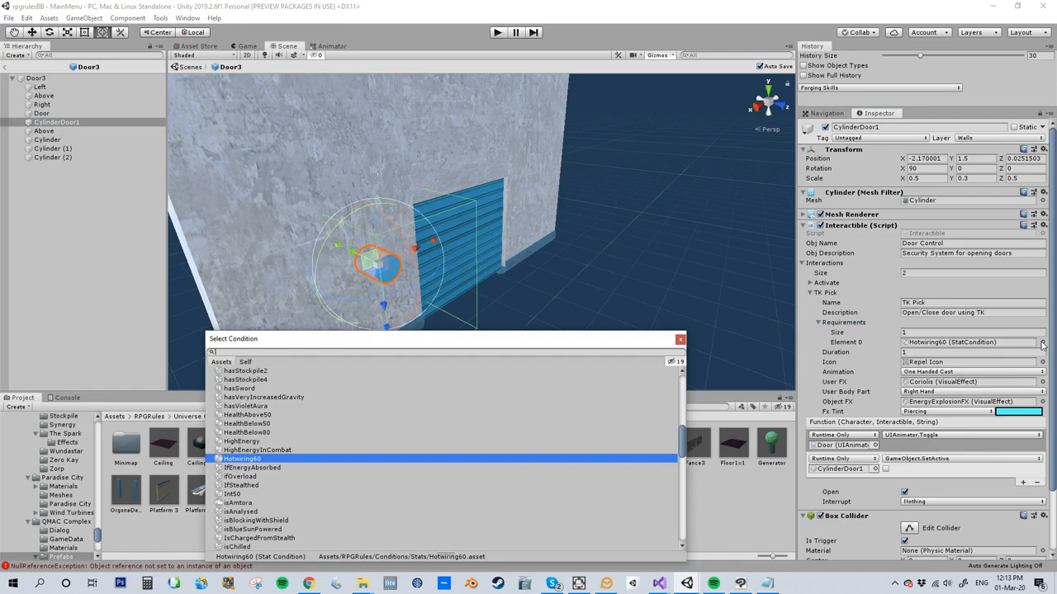
text(isc)
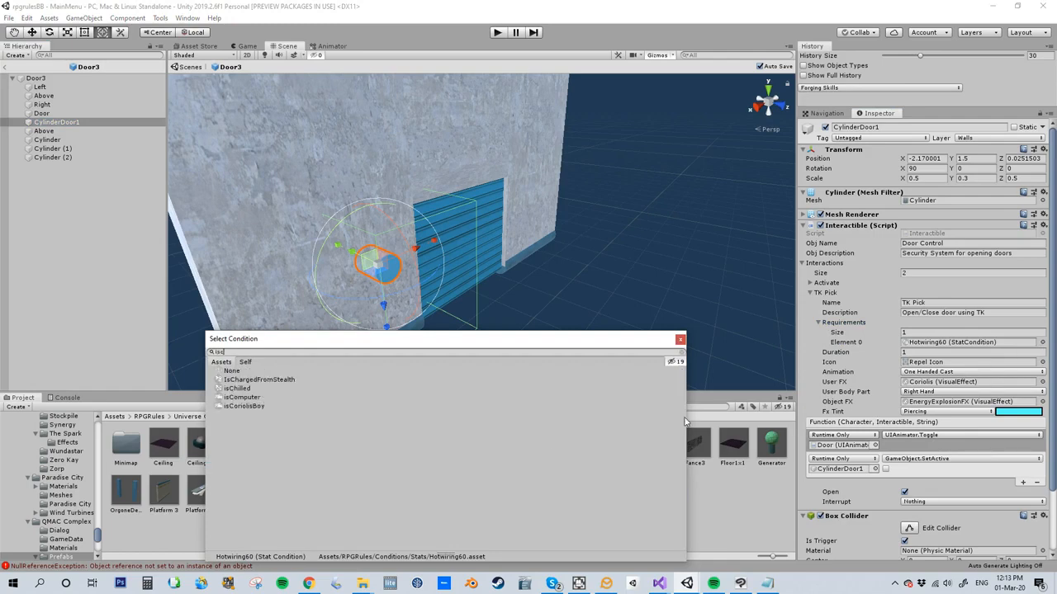
double_click(244, 406)
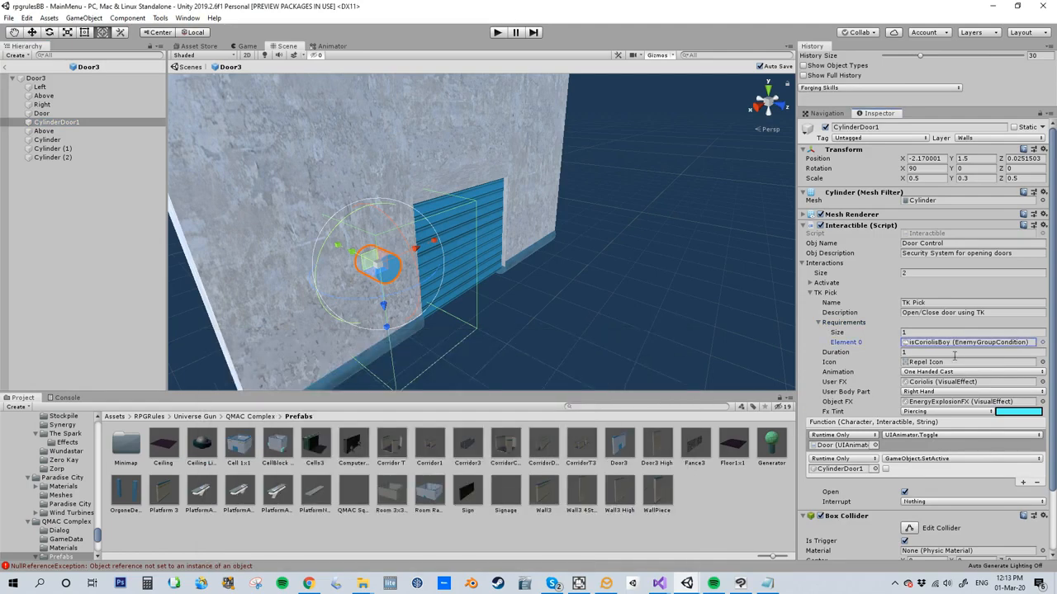
- Play-test the holding vault baker mission with Princess Amtora and Coriolis Boy, and try the door control's Activate interaction as Princess Amtora
click(498, 33)
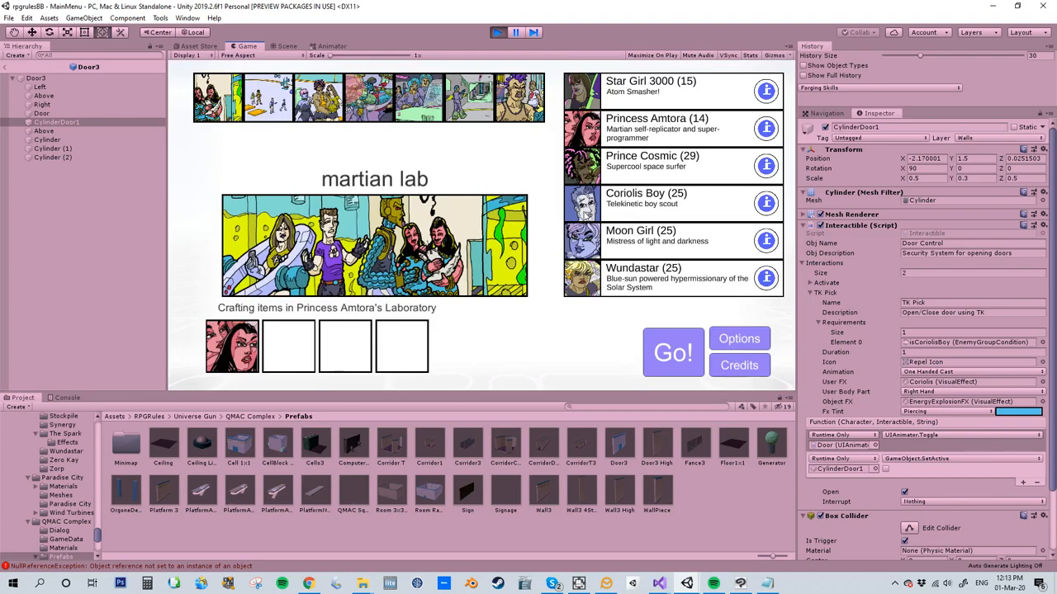
click(404, 114)
click(682, 353)
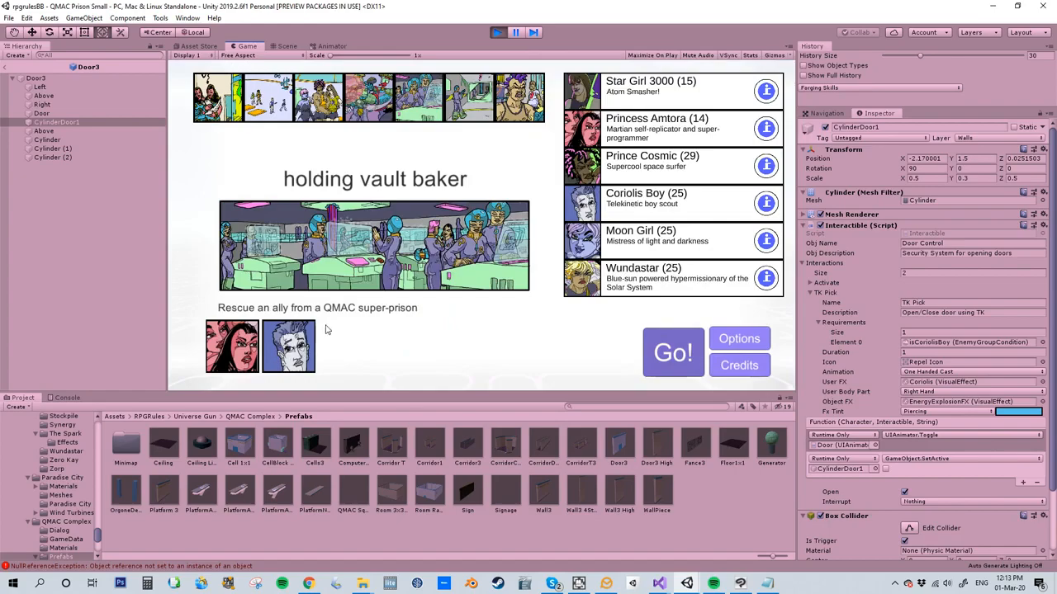
key(Escape)
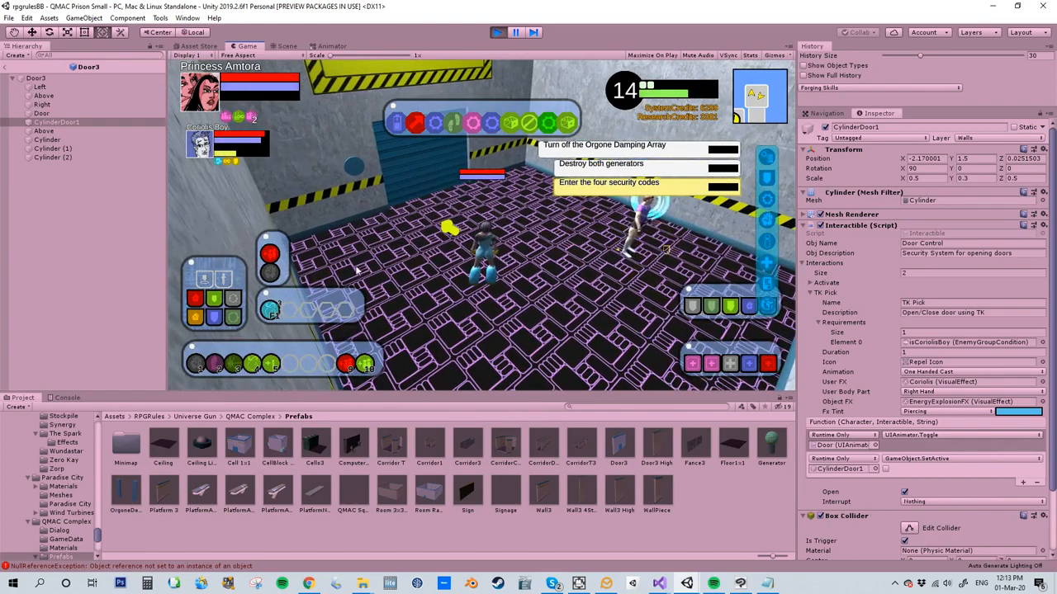
key(w)
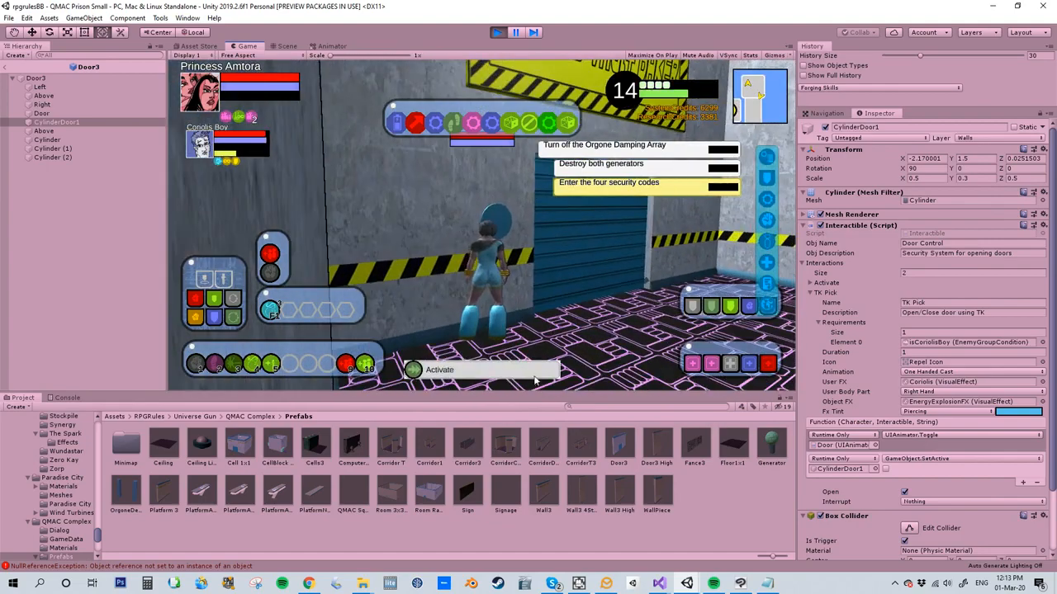
click(413, 370)
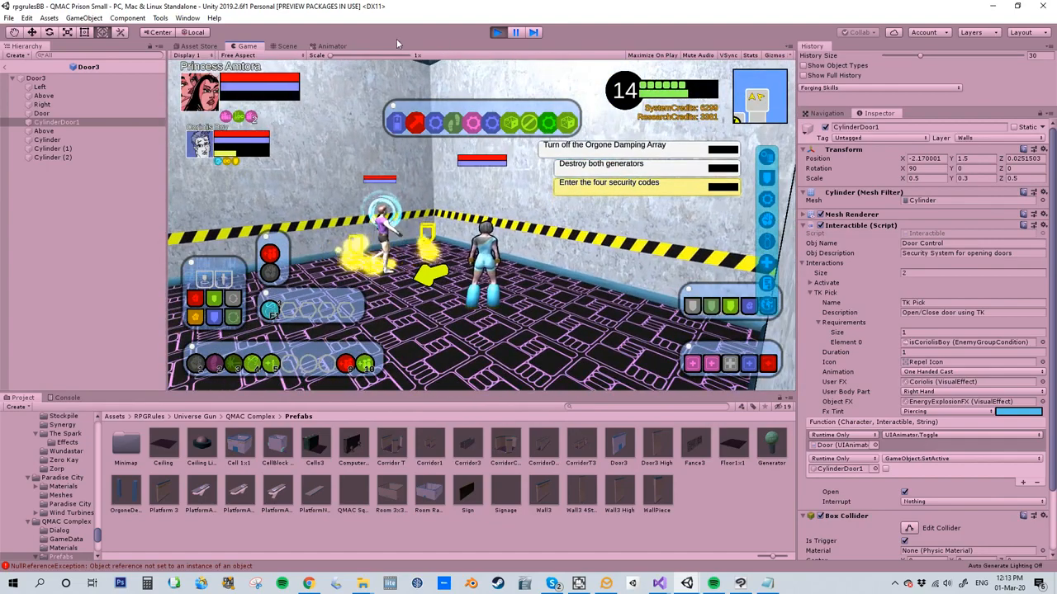
- Switch to Coriolis Boy, test TK Pick on the door control, and stop the game
click(199, 144)
key(w)
key(w)
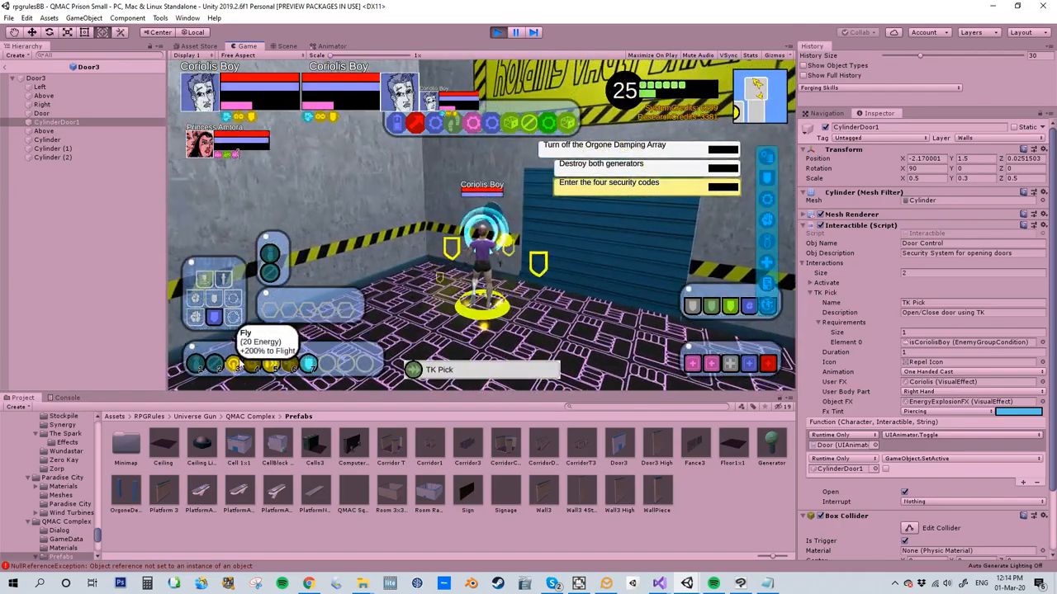
click(423, 371)
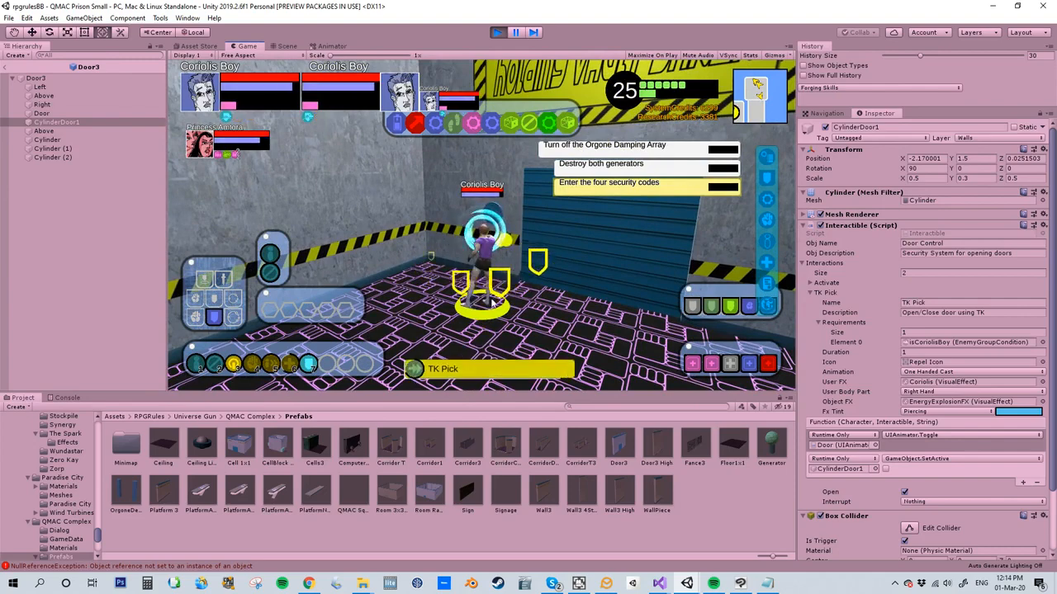
key(d)
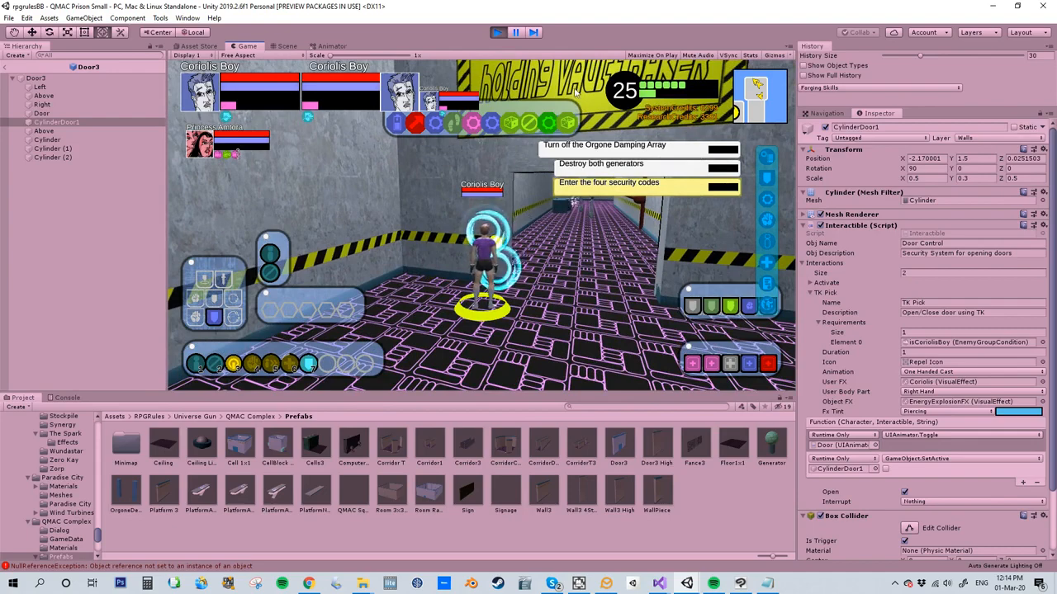
click(497, 32)
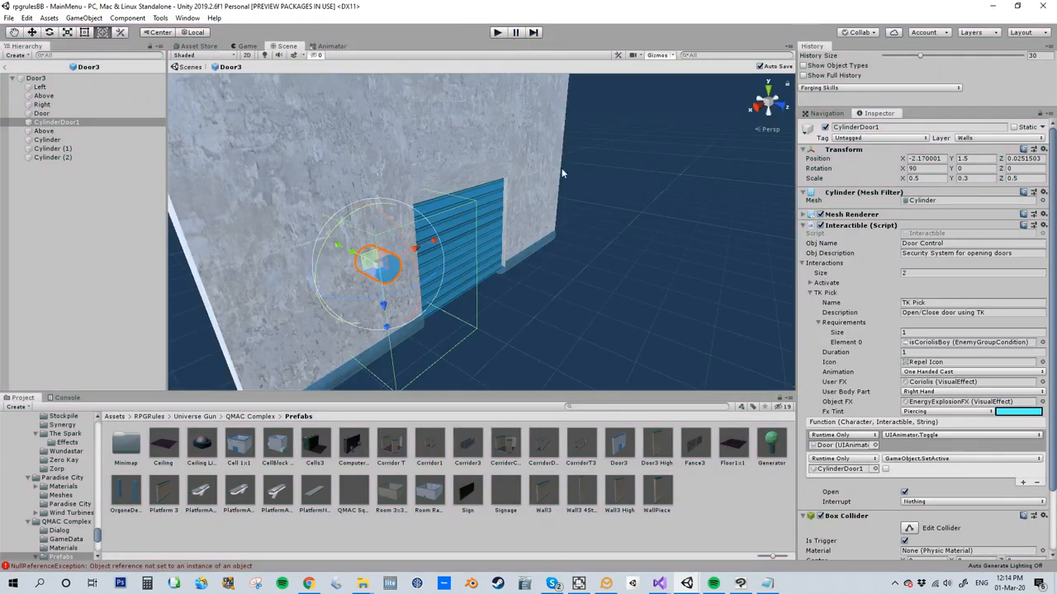
- Change the second TK Pick function call on CylinderDoor1 to the Interactible component's enabled property, leaving its value unticked
click(931, 461)
mouse_move(930, 536)
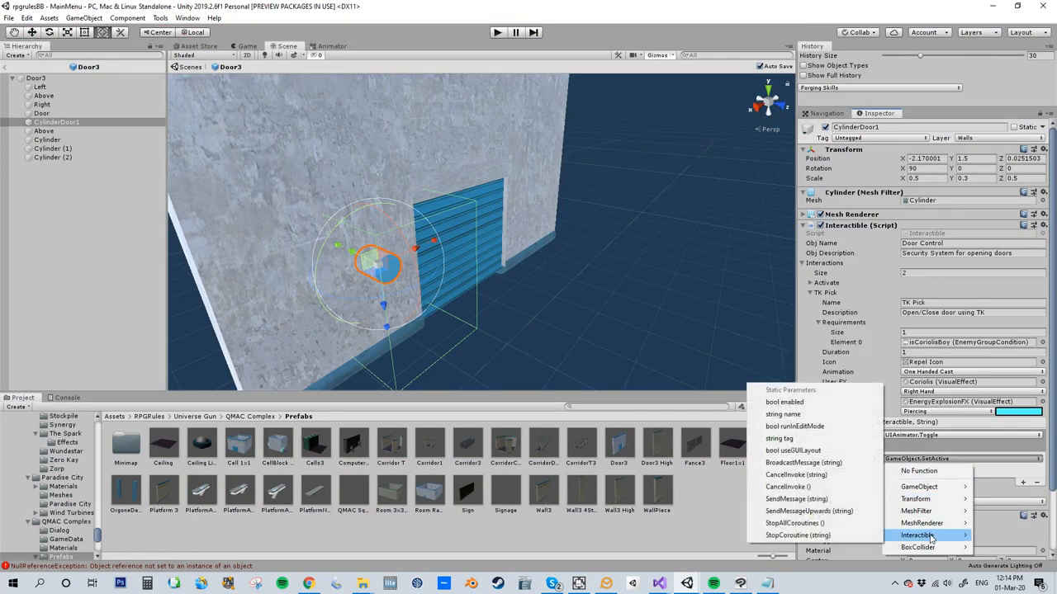
click(780, 402)
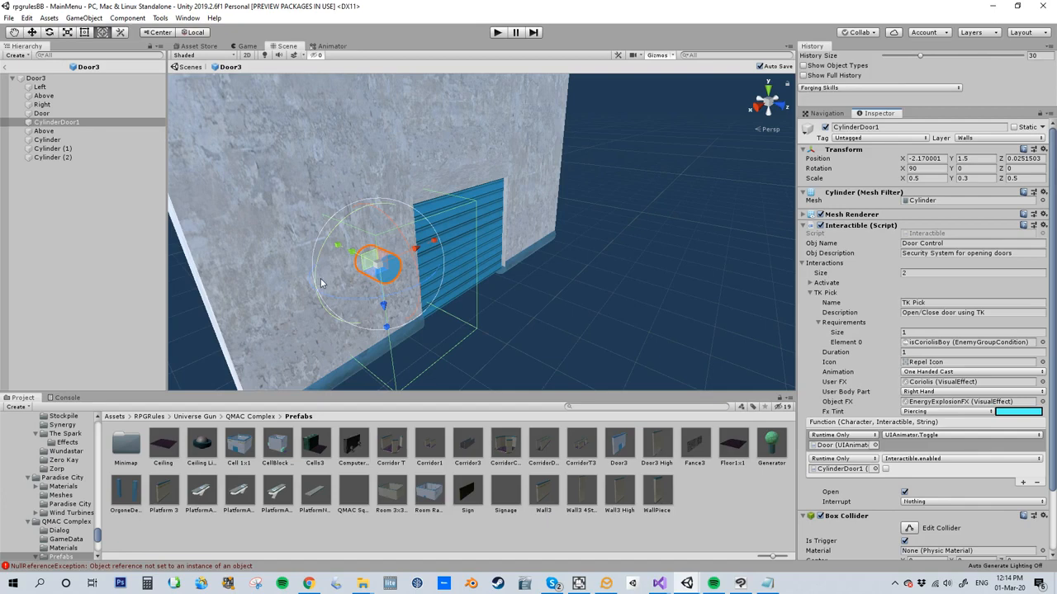
- Run the game again and launch the holding vault baker mission with Coriolis Boy added to the team
click(497, 32)
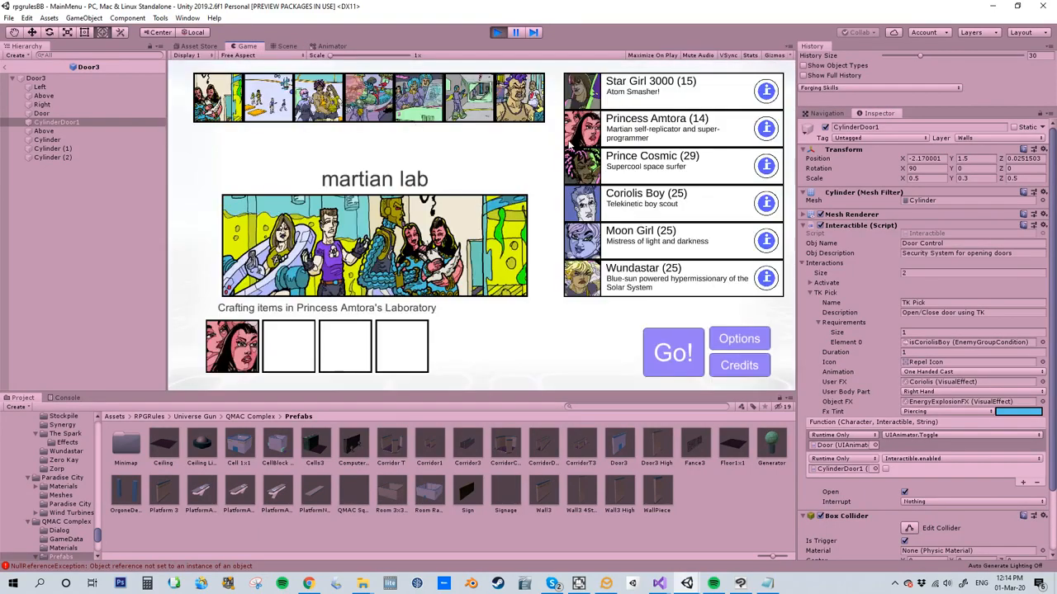
drag(587, 213, 291, 347)
click(416, 103)
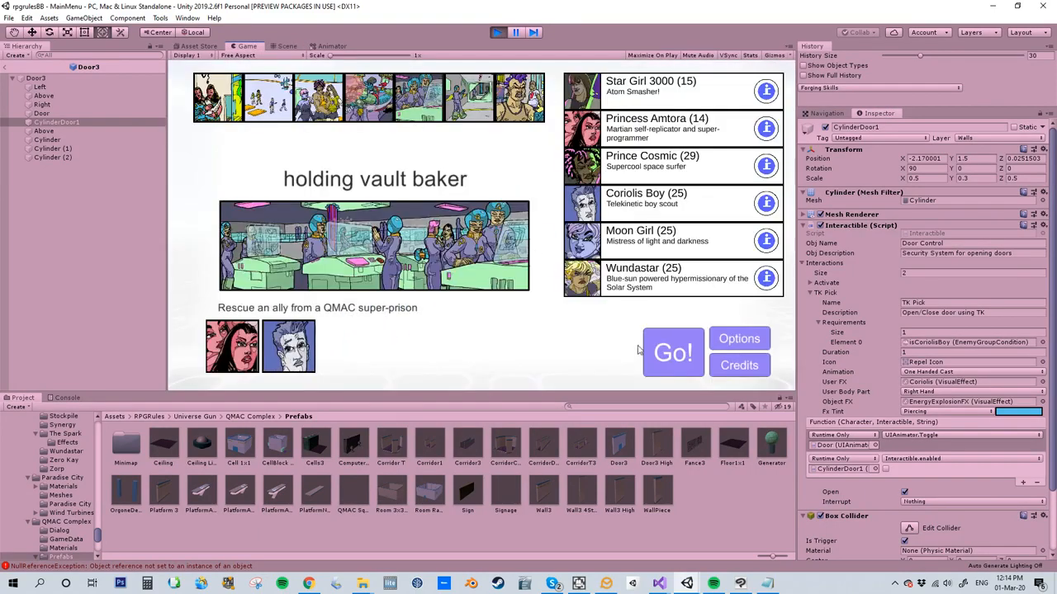
click(673, 353)
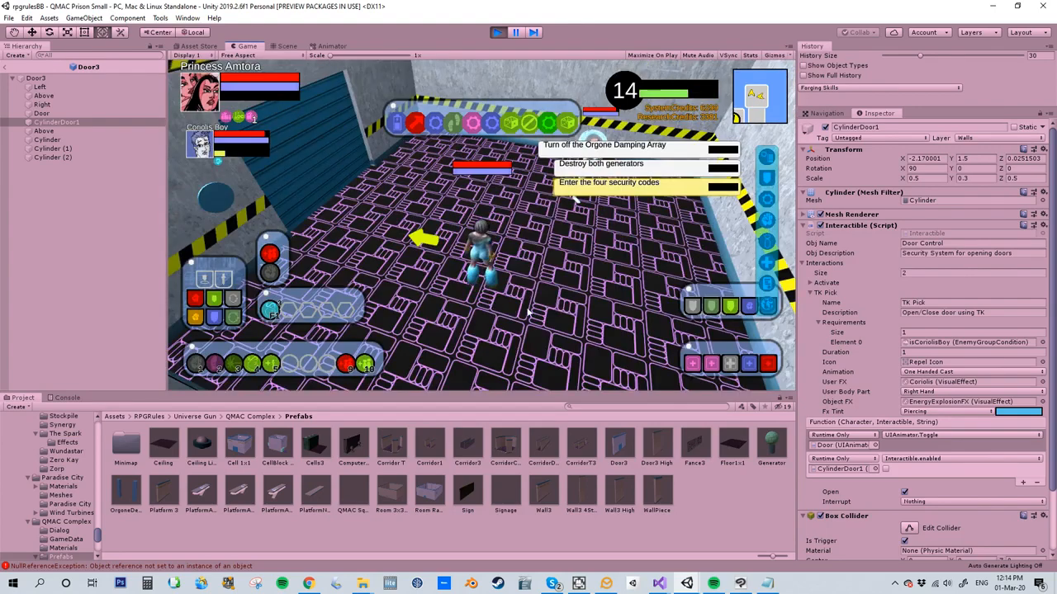
right_drag(528, 312, 6, 316)
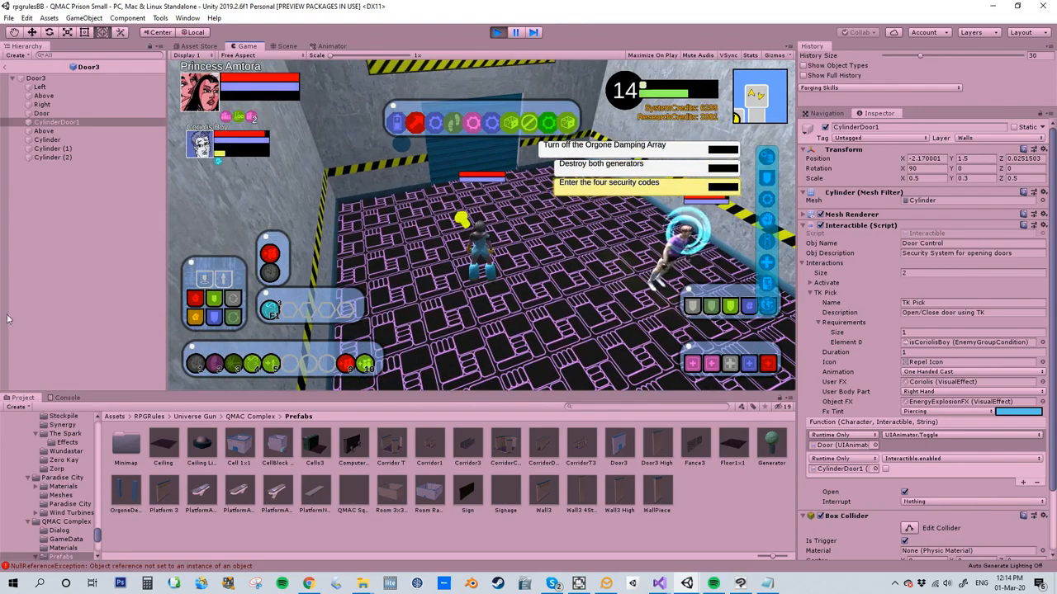
- Take control of Coriolis Boy, walk to the door control, and open the door with TK Pick
click(199, 145)
key(w)
right_drag(591, 272, 255, 389)
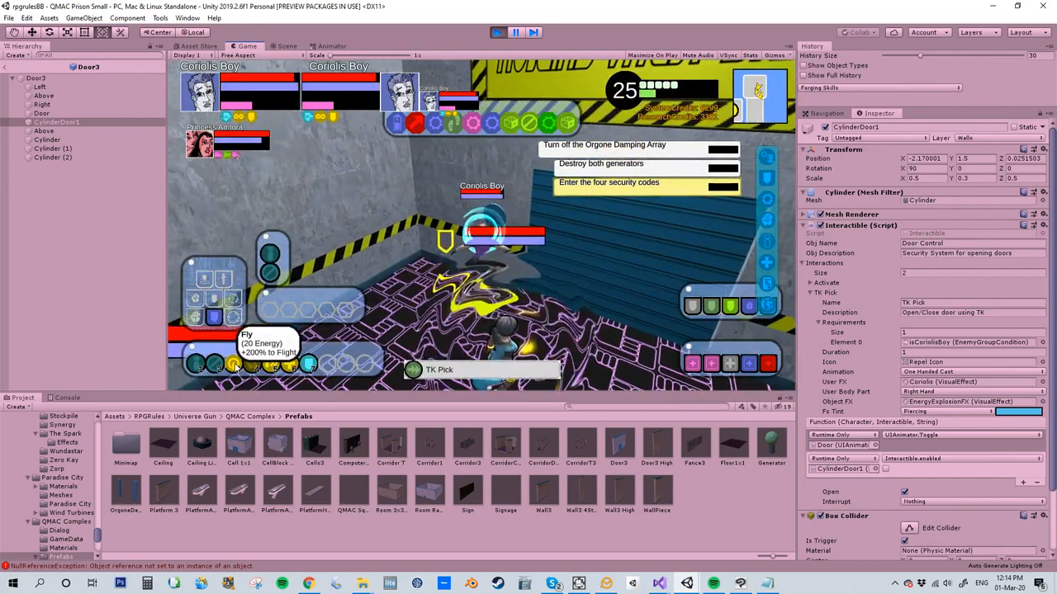
click(477, 370)
right_drag(547, 336, 1033, 400)
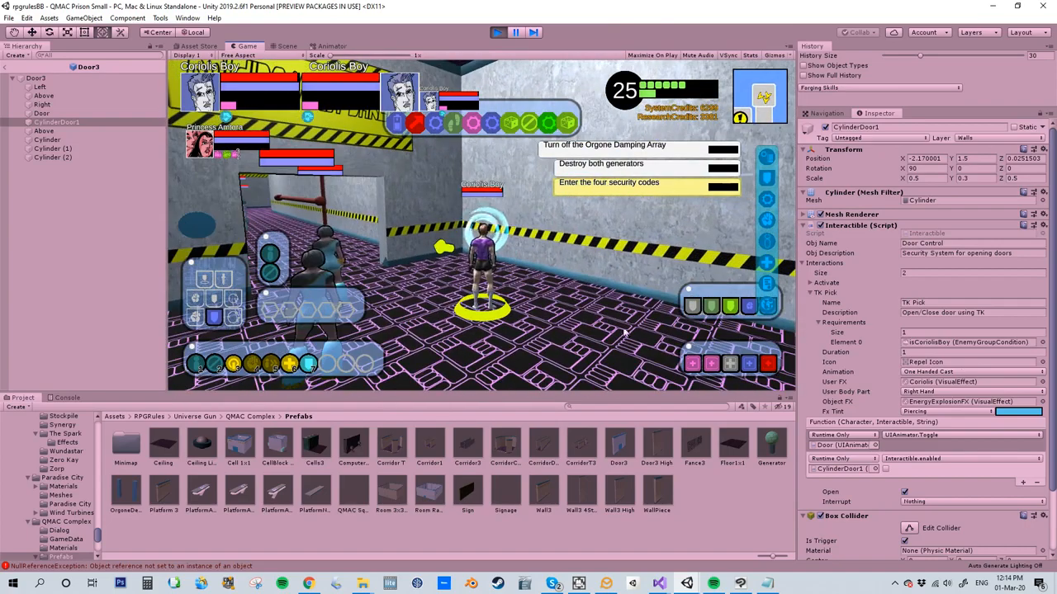
- Set TK Pick's Object FX to the EnergyExplosionFX asset from UnityParticles/EffectExamples, and stop the game
click(1042, 401)
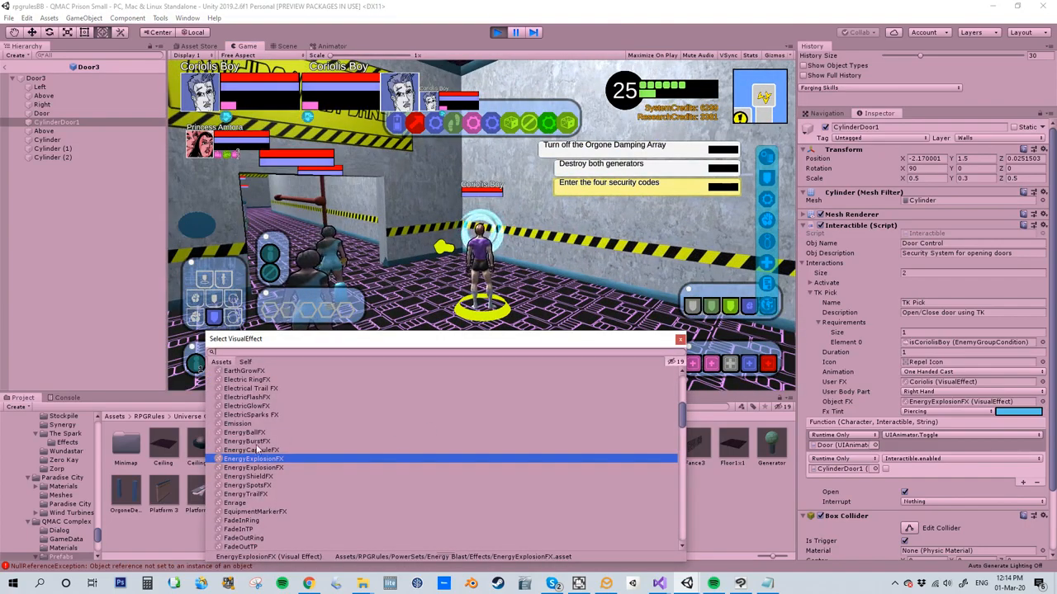
text(pla)
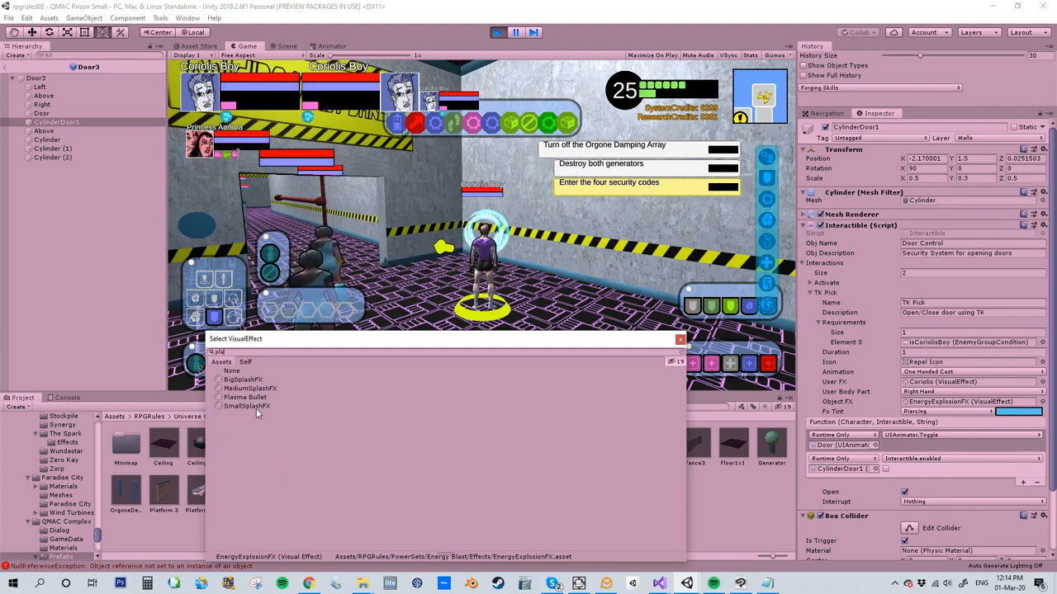
drag(246, 352, 195, 347)
text(elect)
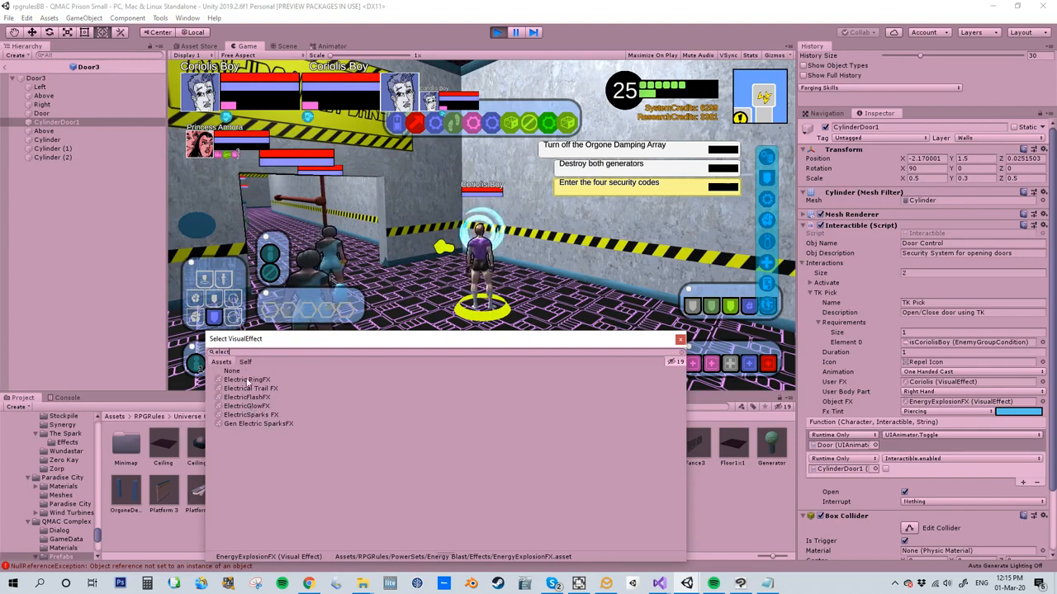
key(BackSpace)
key(BackSpace)
key(BackSpace)
key(BackSpace)
text(xplosion)
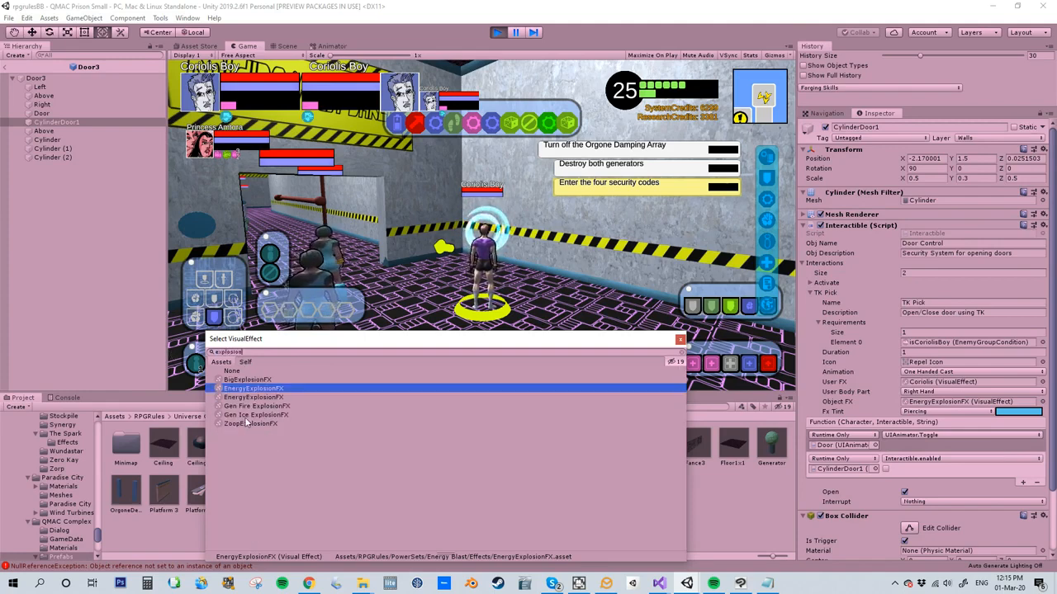
click(250, 397)
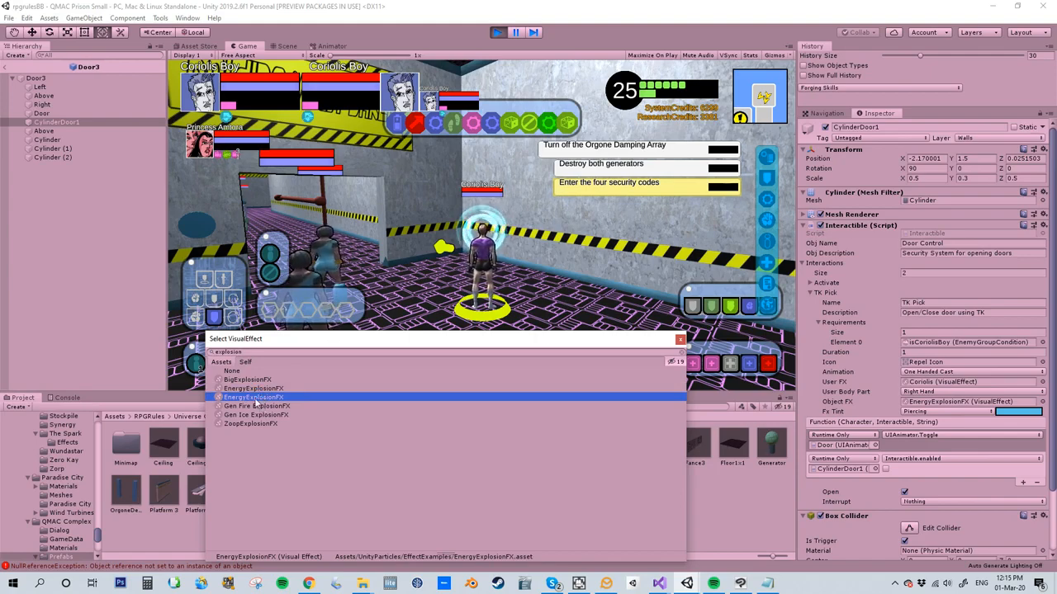
double_click(262, 398)
click(497, 33)
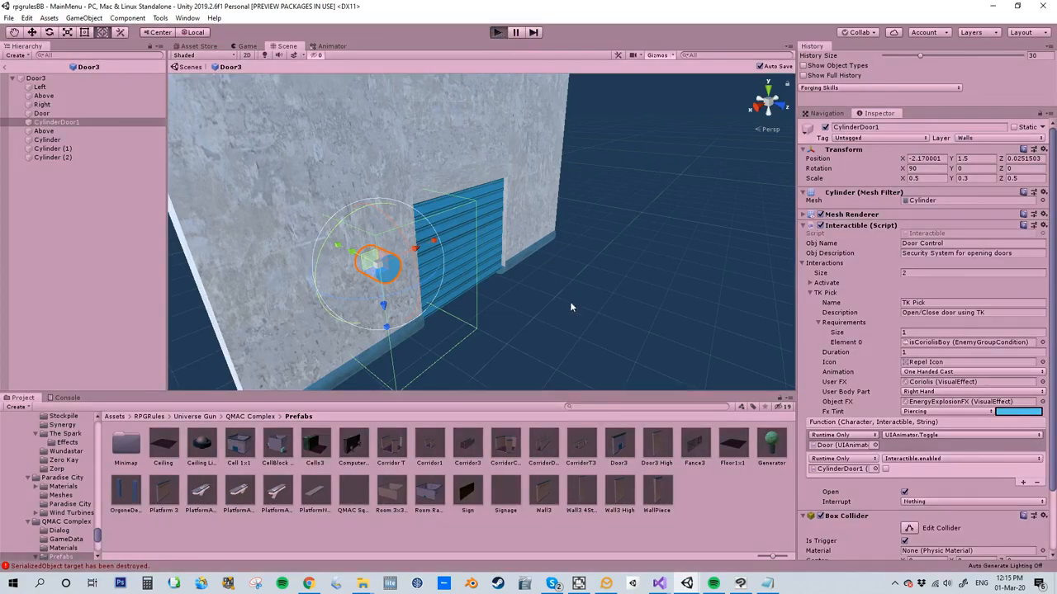
- Restart the game and start the holding vault baker mission with Coriolis Boy on the team to test the replacement effect
key(ctrl+p)
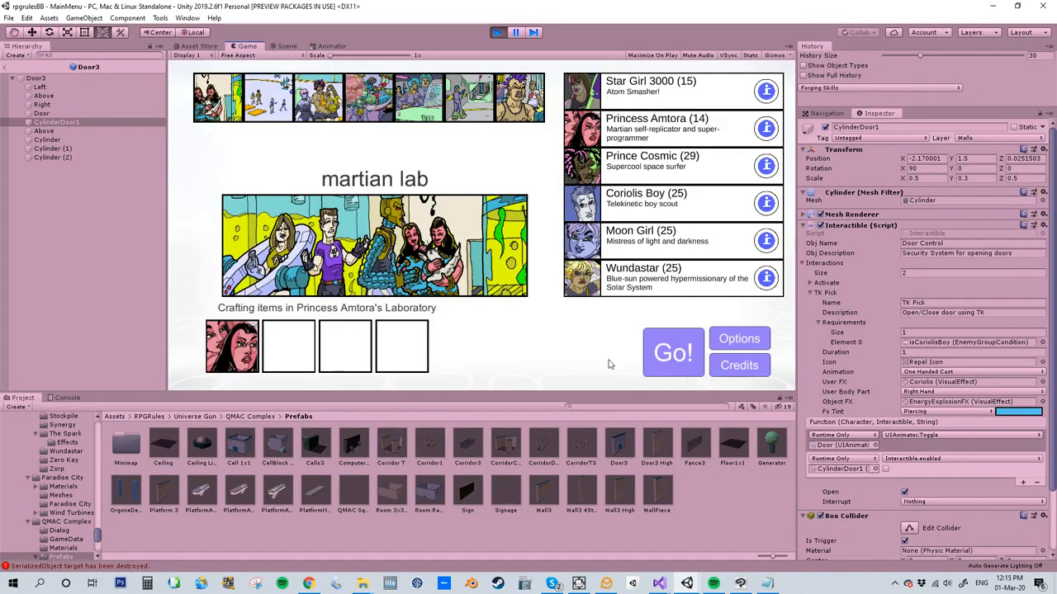
drag(585, 203, 265, 349)
drag(569, 220, 289, 347)
click(406, 106)
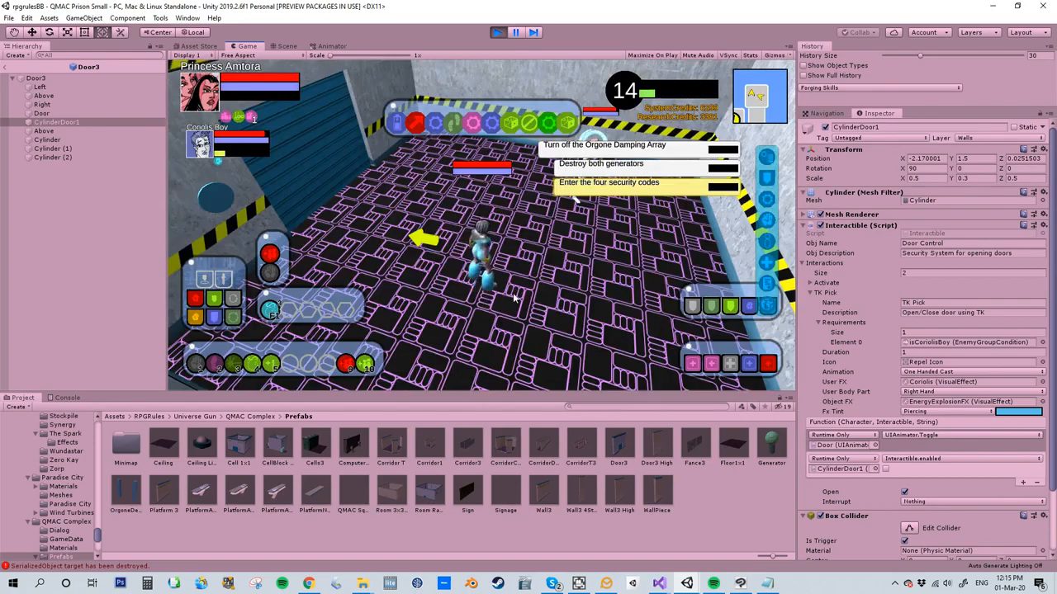
right_drag(514, 298, 570, 298)
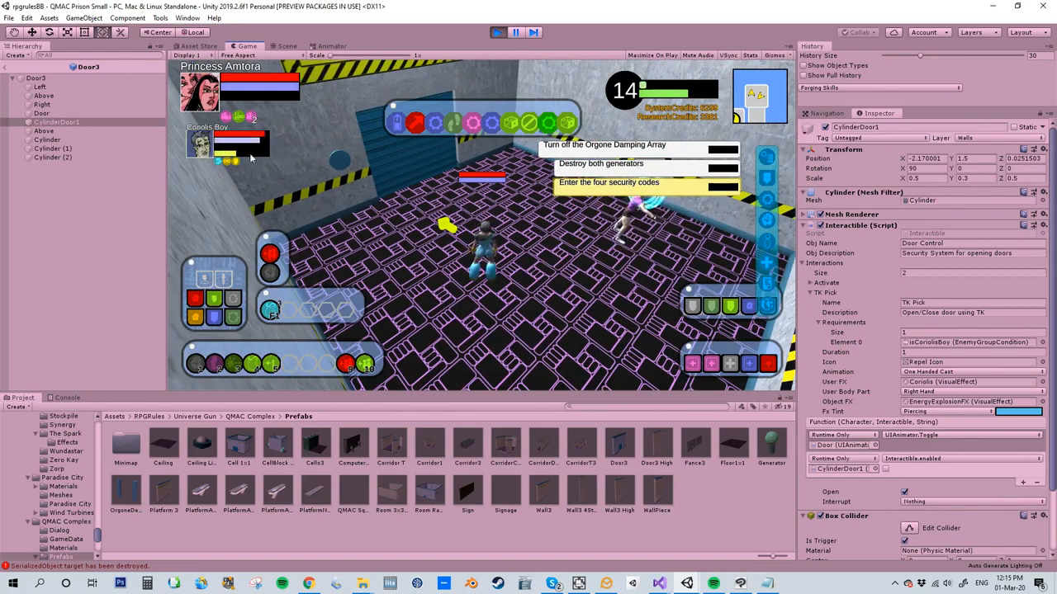
- Switch to Coriolis Boy and use TK Pick on the door control to view the replacement explosion effect
click(199, 145)
key(w)
right_drag(265, 297, 136, 290)
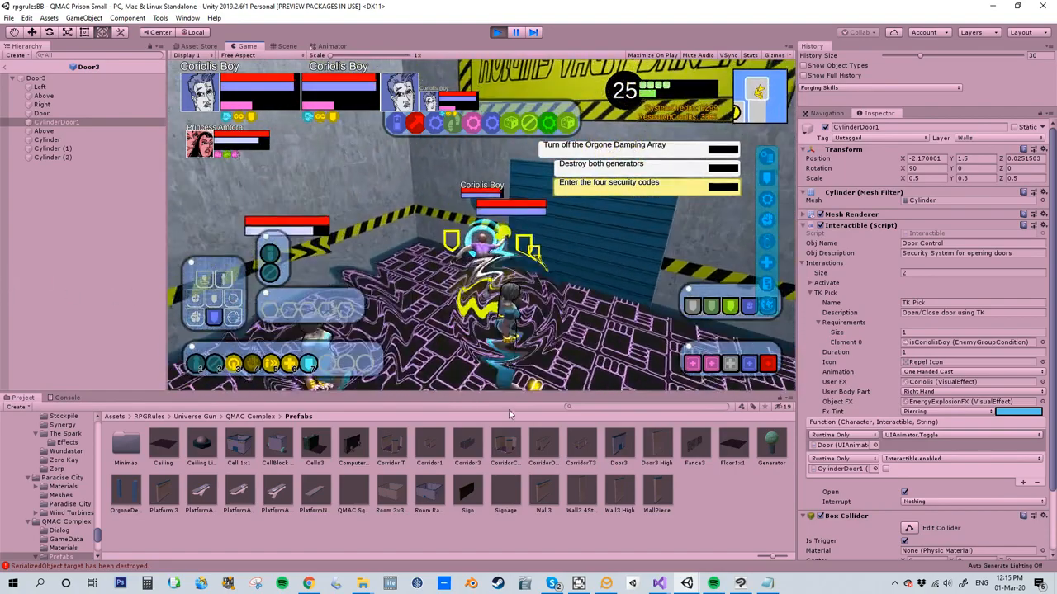
click(457, 369)
right_drag(496, 320, 726, 285)
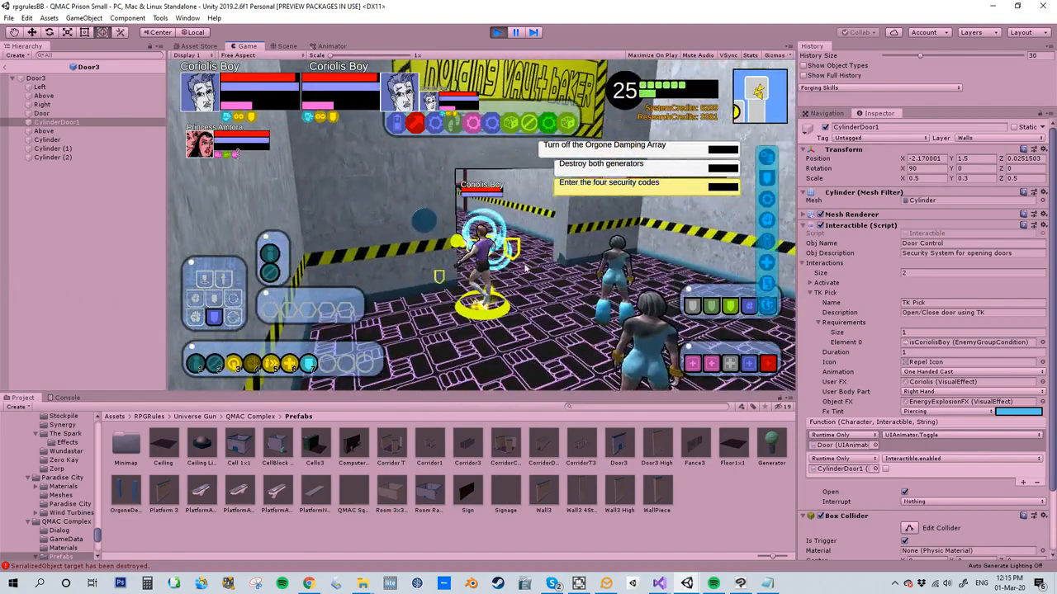
- Move Coriolis Boy around the used door control to check its interactions, and review CylinderDoor1's Interactible and Box Collider settings
key(w)
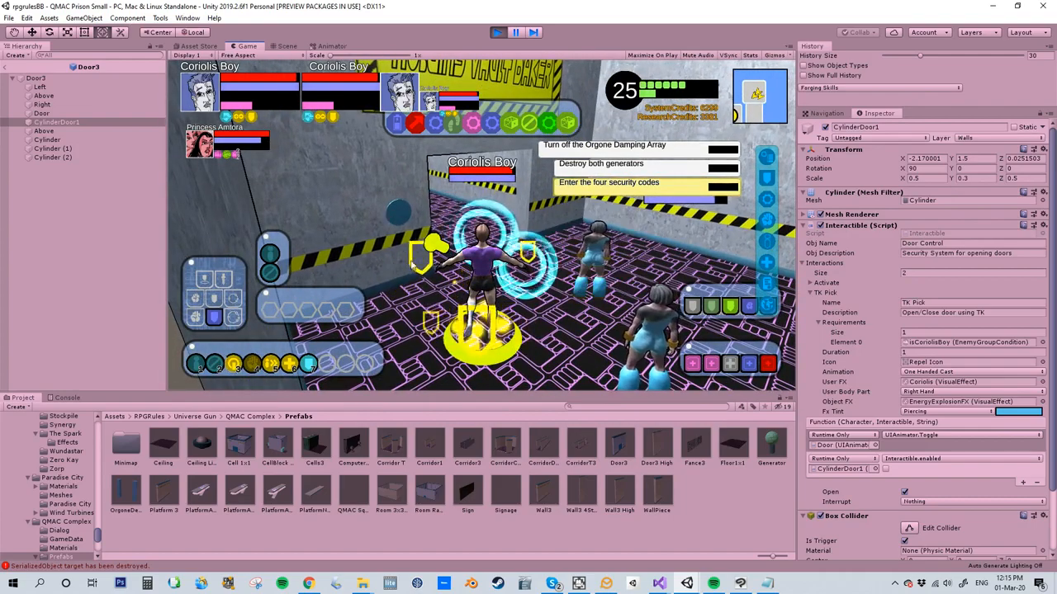
click(235, 364)
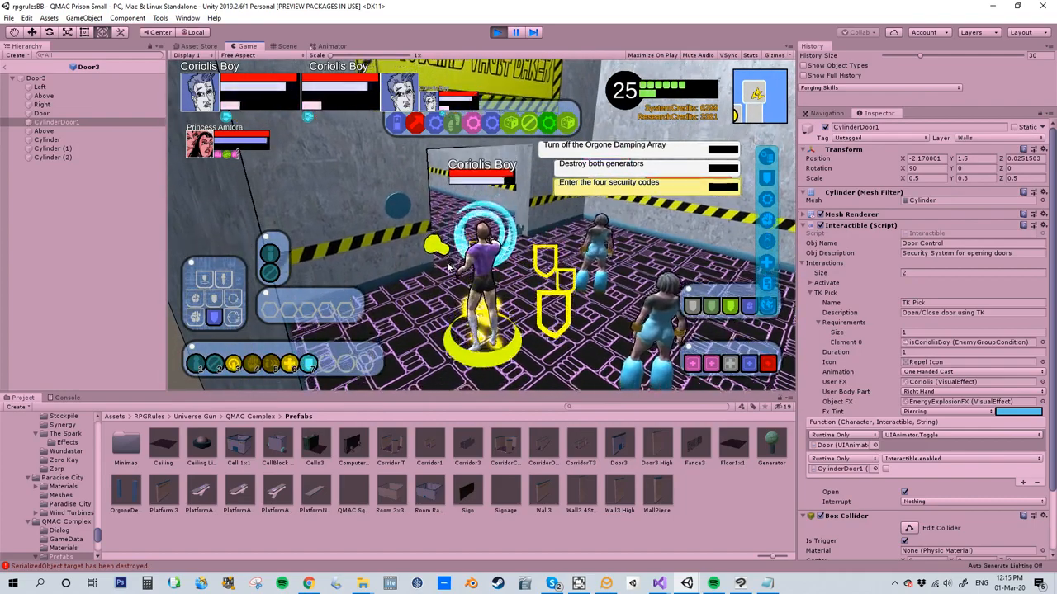
right_drag(534, 251, 495, 233)
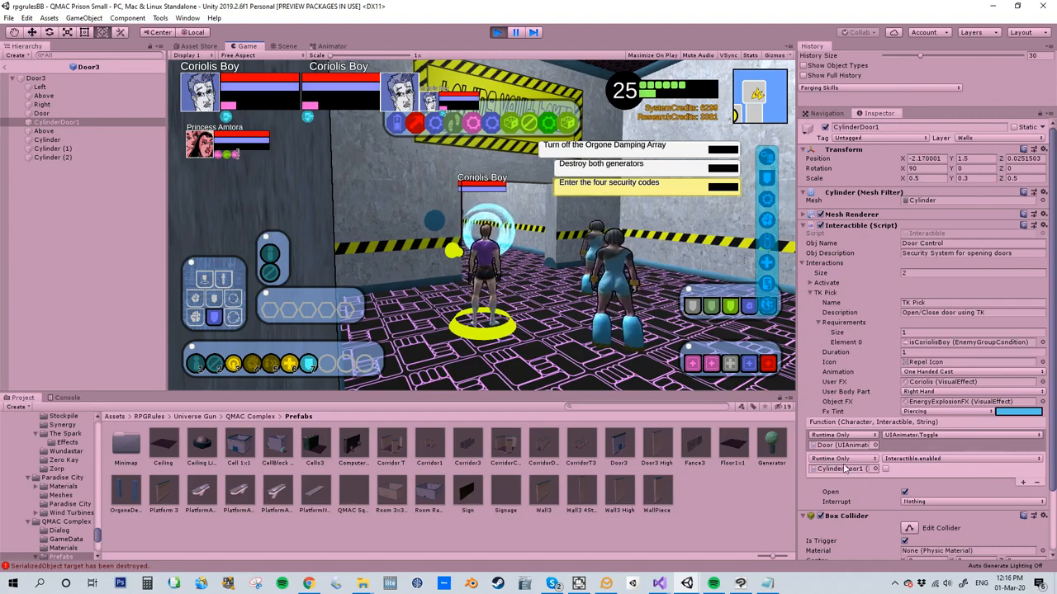
scroll(842, 471, down, 3)
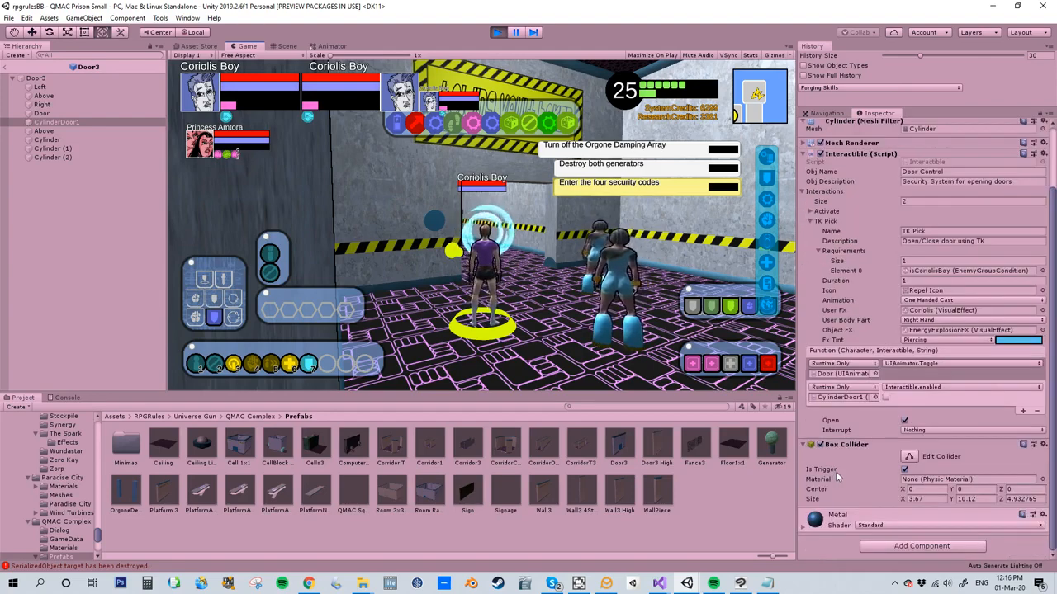
key(w)
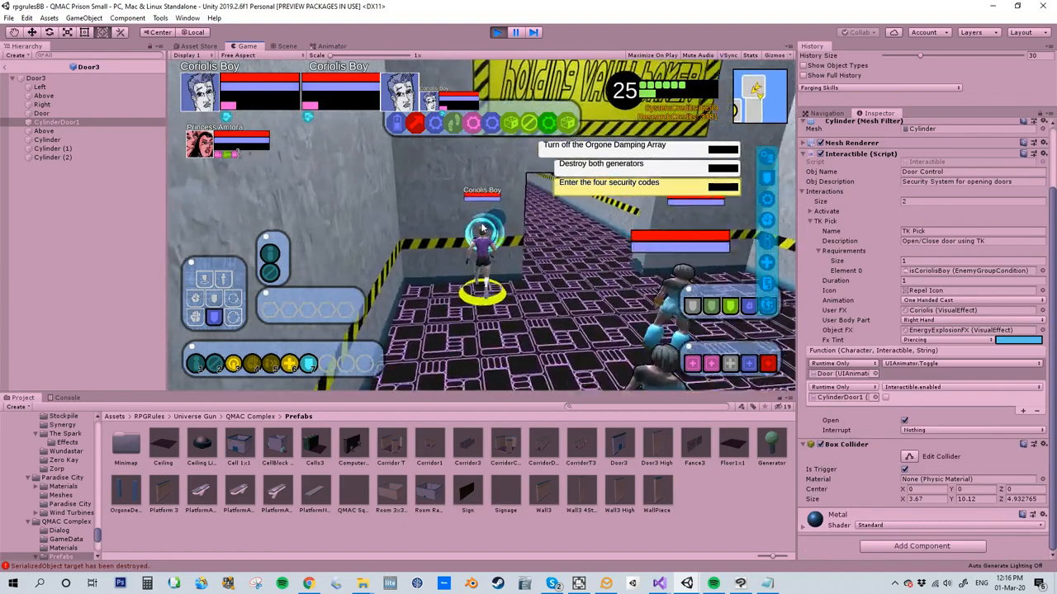
key(s)
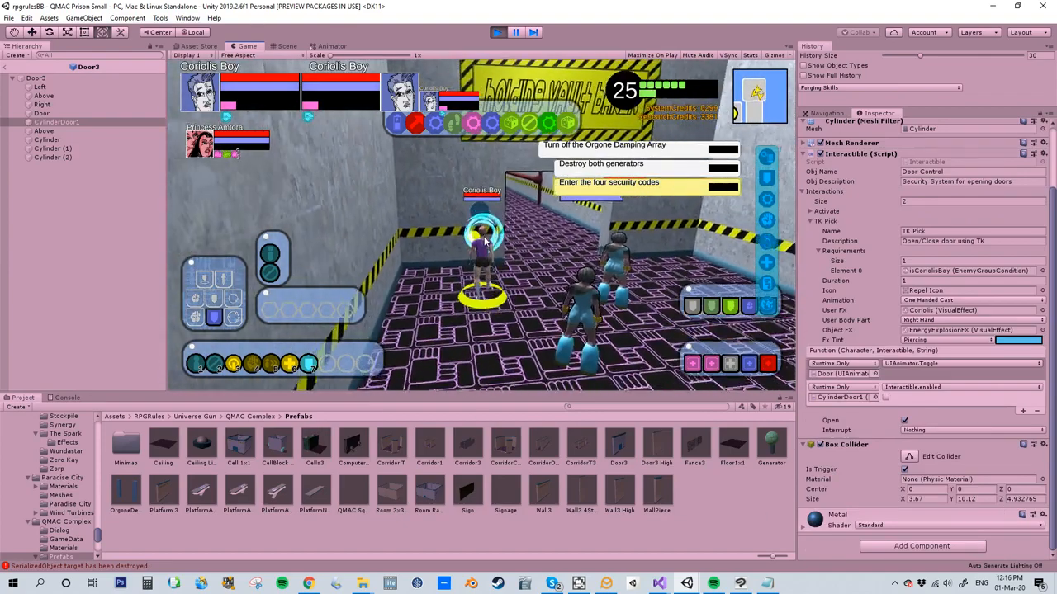
- Walk Coriolis Boy through the opened door into the corridor and target the Q Cop
key(w)
right_drag(459, 267, 500, 231)
key(w)
click(466, 234)
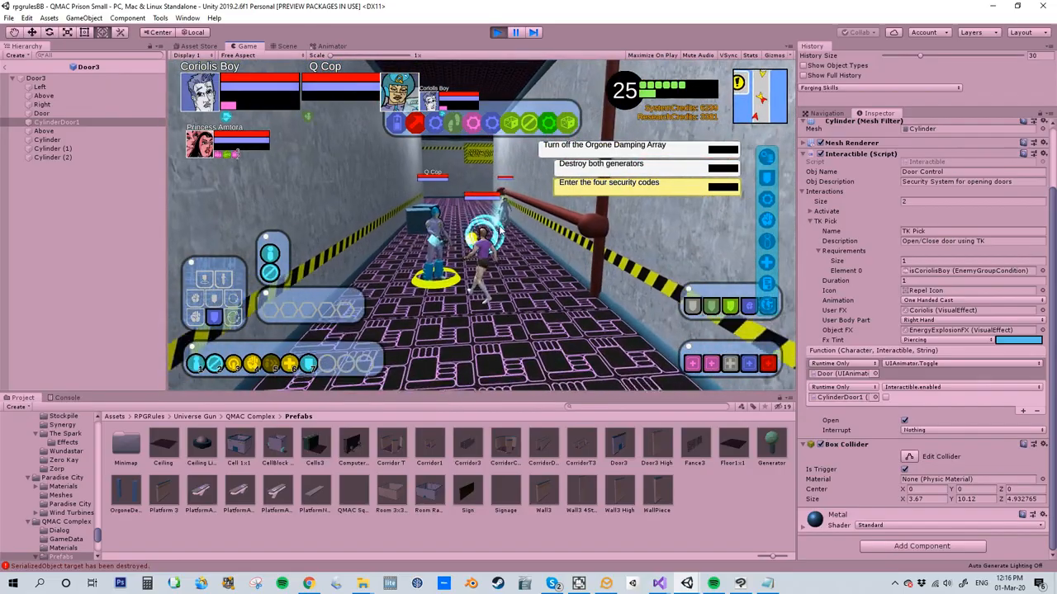
- Attack the Q Cop and the Q Cop Specialist in the corridor with Coriolis Boy's second power, and end the play test
key(2)
right_drag(500, 231, 549, 205)
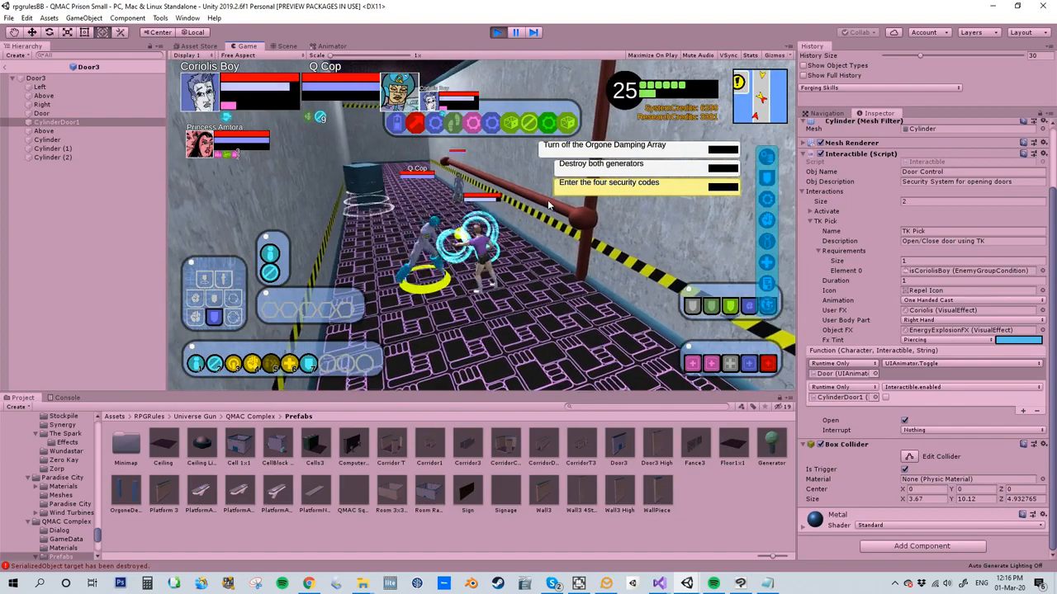
key(Tab)
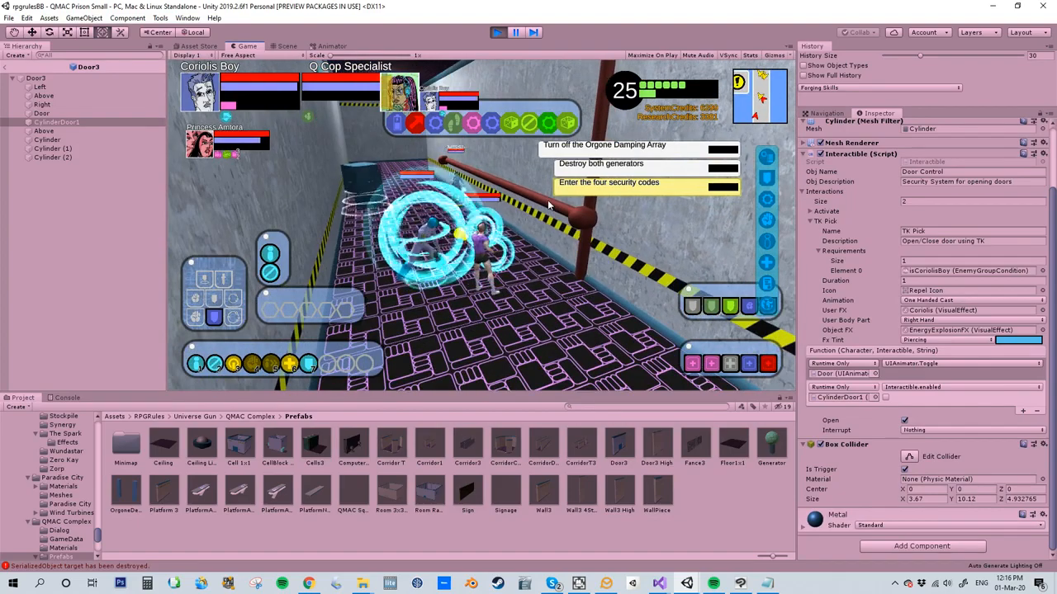
key(2)
right_drag(549, 205, 415, 206)
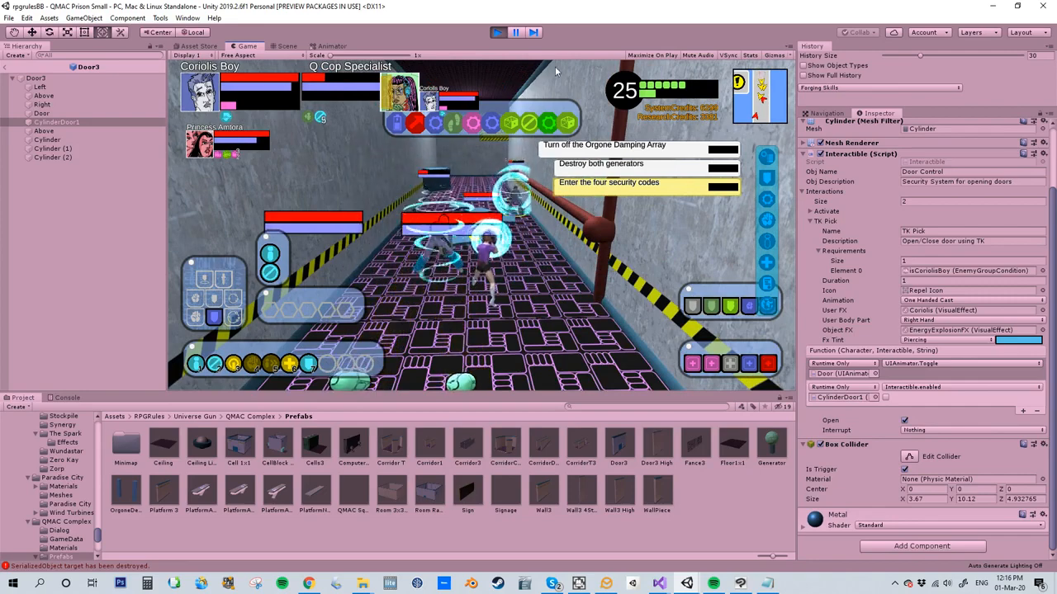
key(ctrl+p)
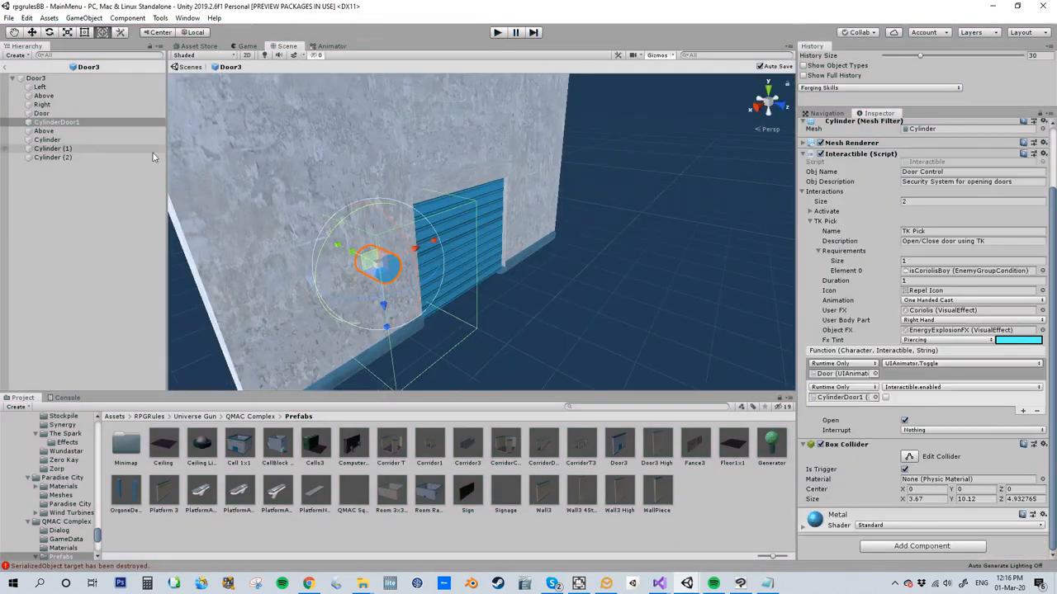
- Add a Prop component to the Door object of the Door3 prefab
alt+drag(388, 289, 522, 262)
click(565, 254)
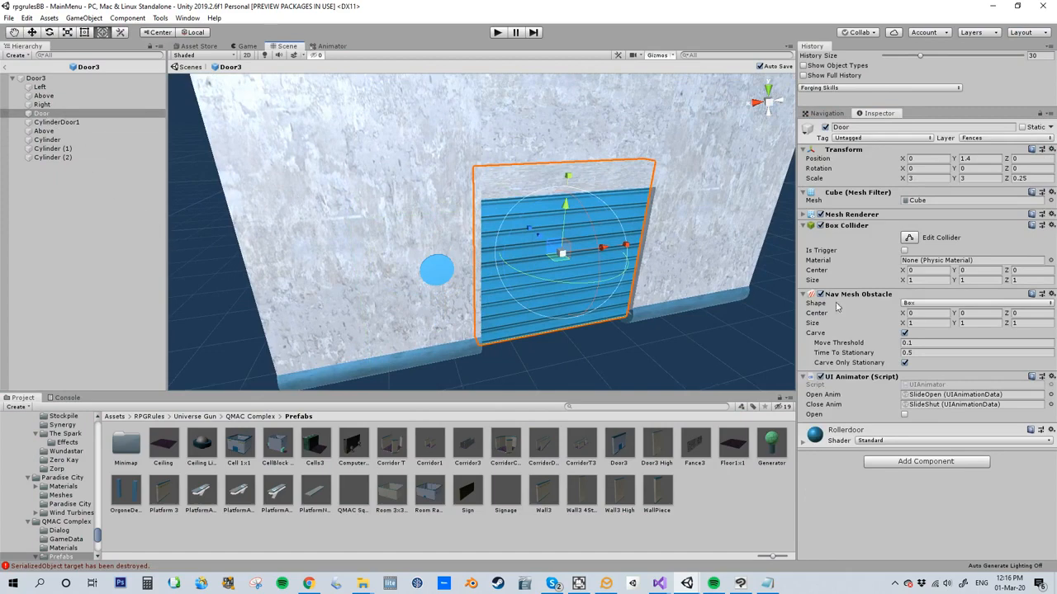
click(909, 462)
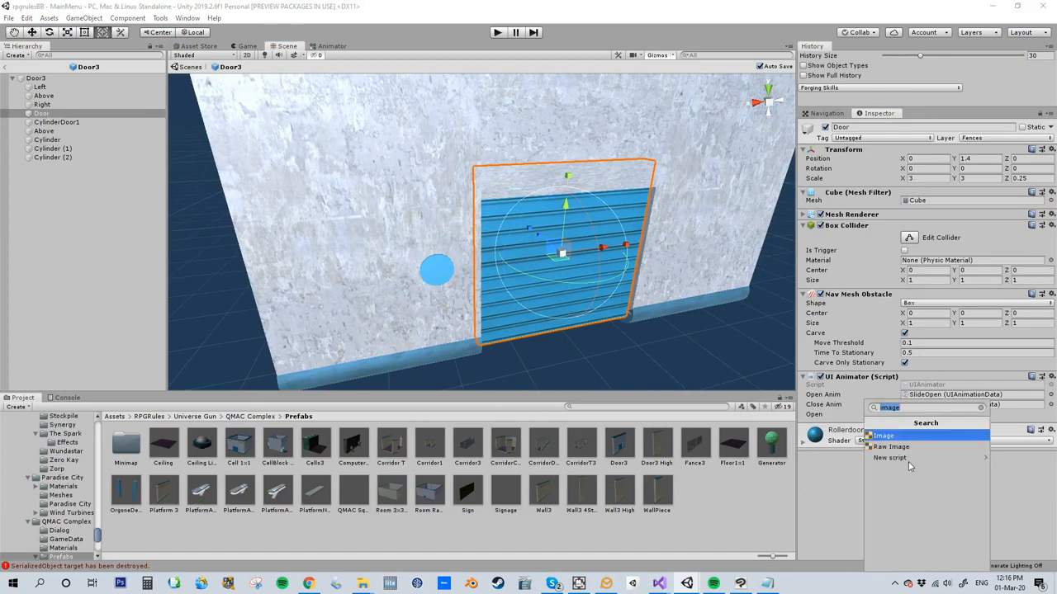
text(prop)
click(896, 438)
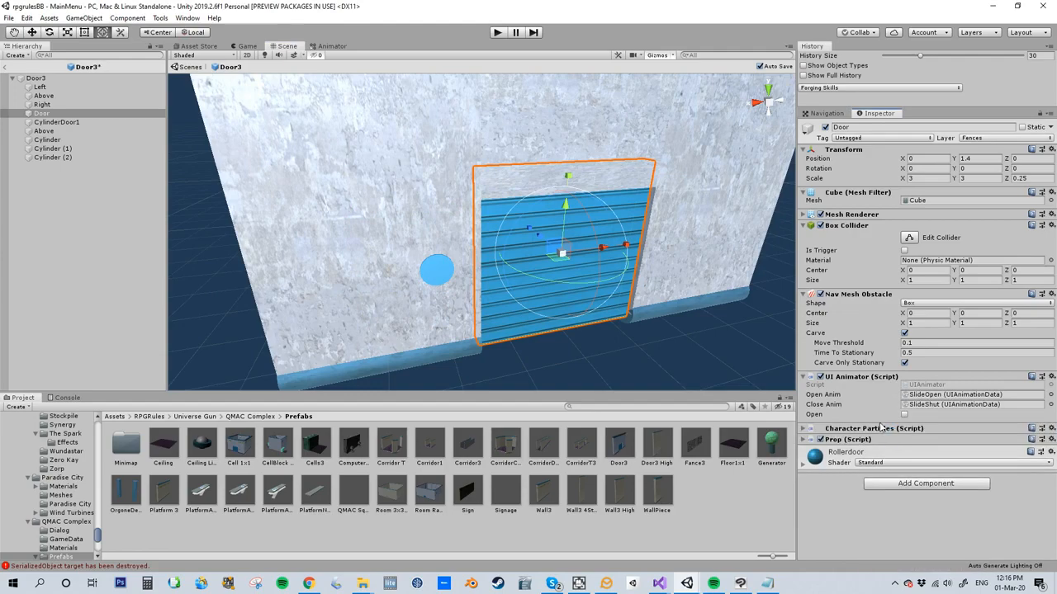
- Set the door Prop's Max Health to 50
click(803, 440)
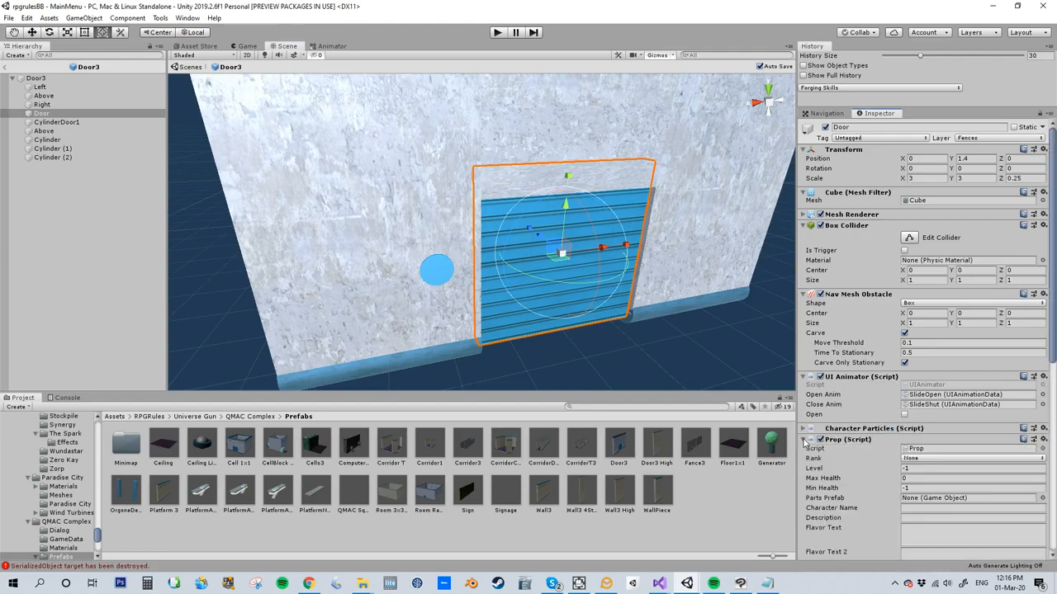
click(920, 478)
text(50)
scroll(926, 482, down, 5)
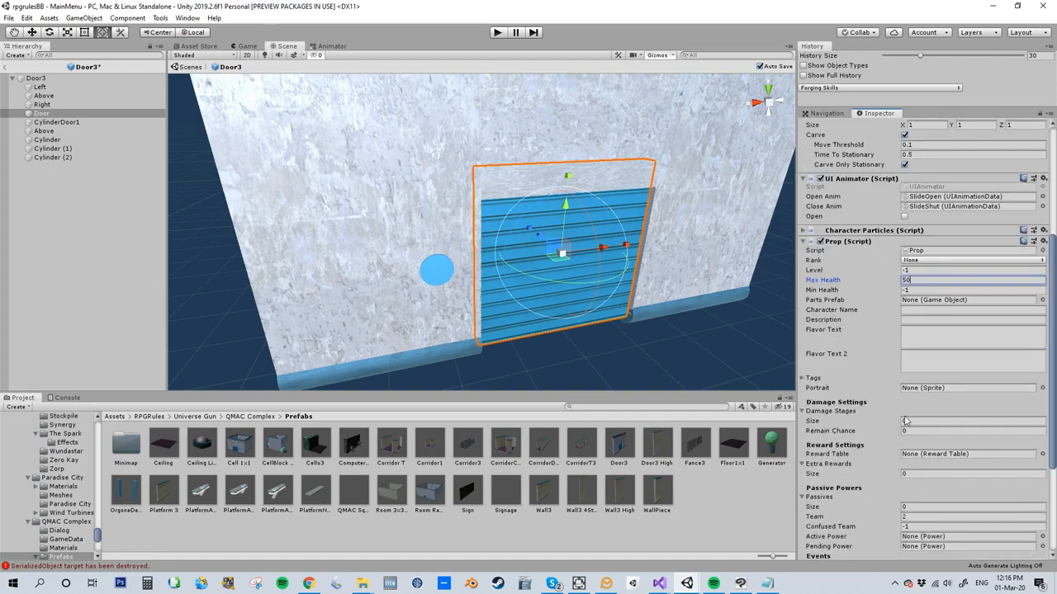
- Give the door's Prop one passive power and assign the Material Metal status to it
click(803, 498)
click(905, 507)
click(802, 498)
click(913, 509)
key(Return)
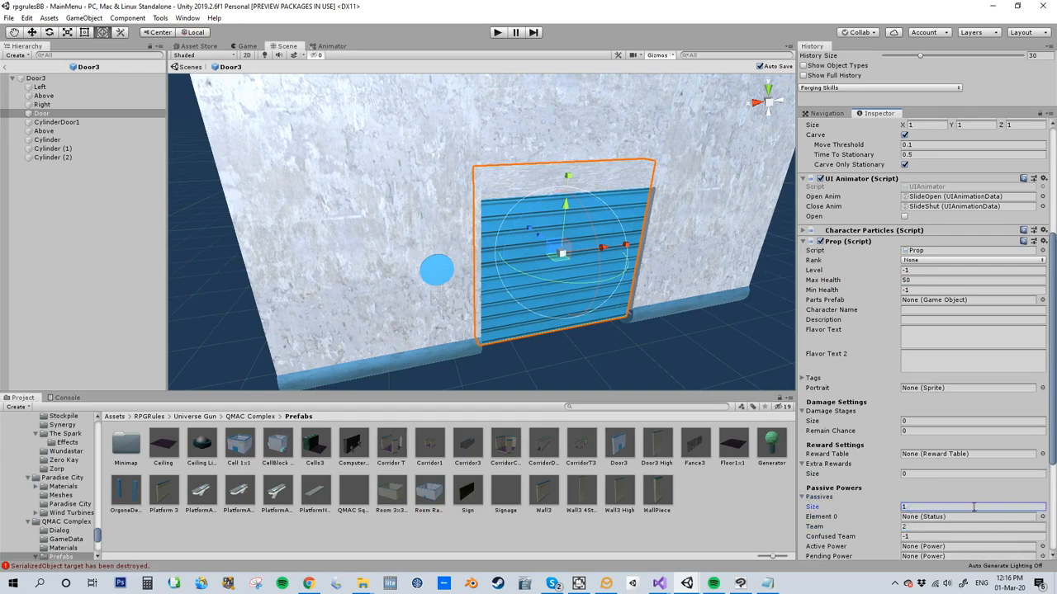
click(1042, 517)
text(mas)
key(BackSpace)
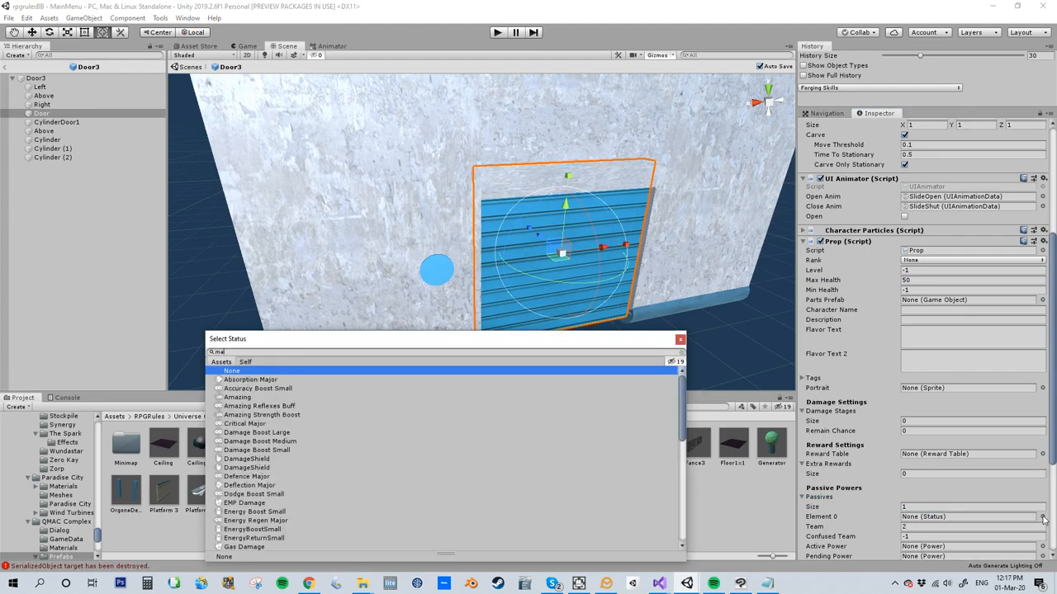
text(terial)
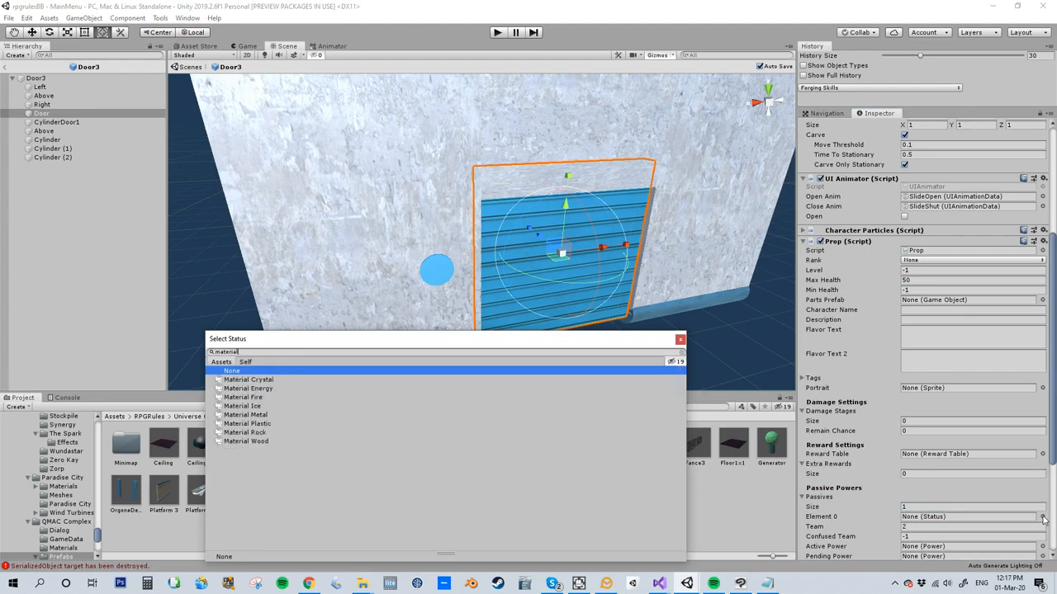
double_click(246, 415)
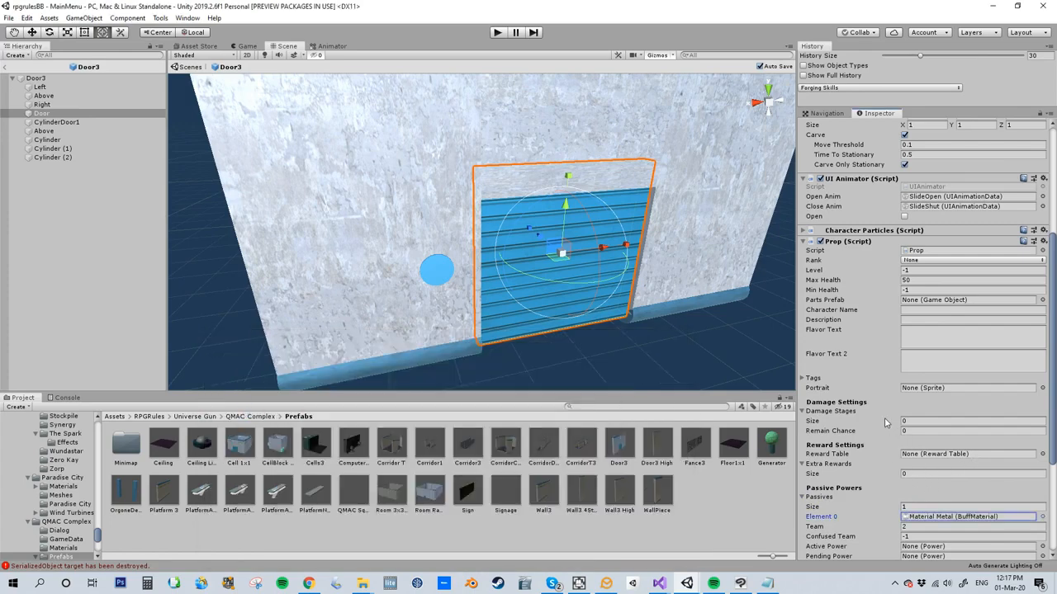
- Add one damage stage to the door's Prop and assign Fire Explosion as its Explodable
scroll(885, 431, down, 3)
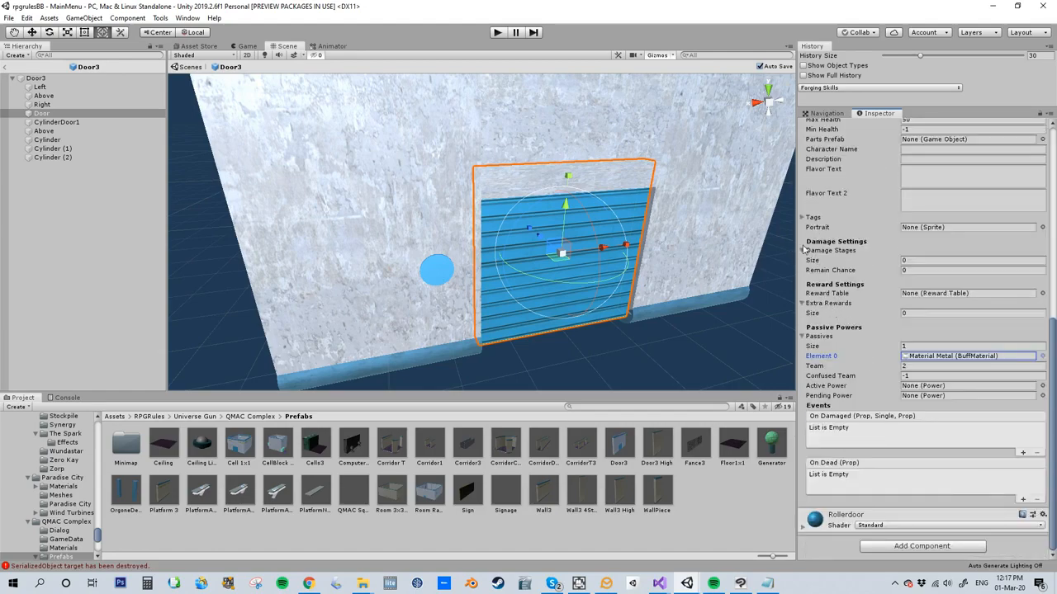
click(802, 251)
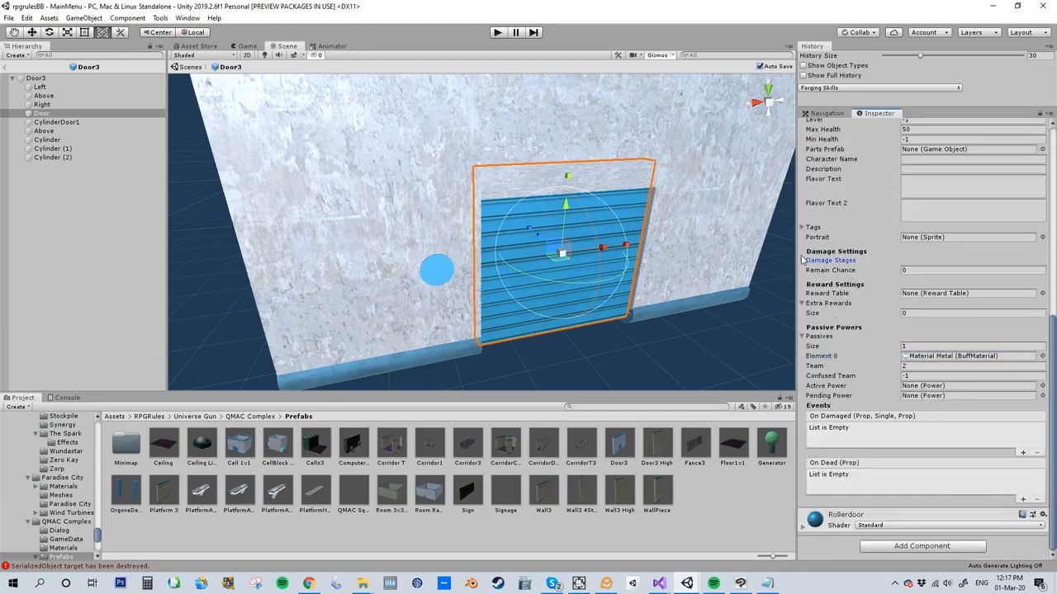
click(802, 261)
click(910, 270)
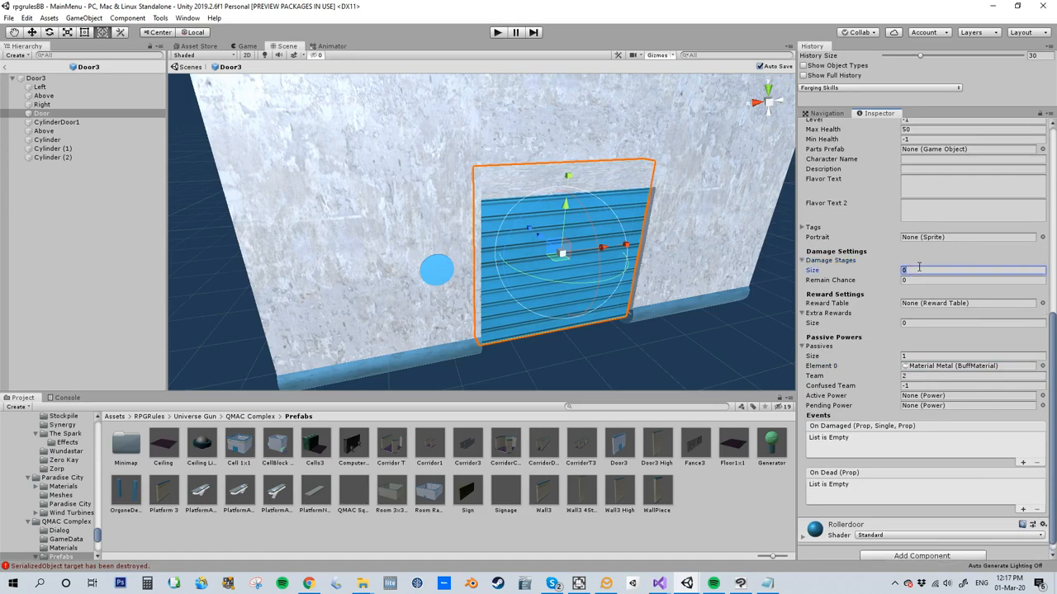
text(1)
key(Return)
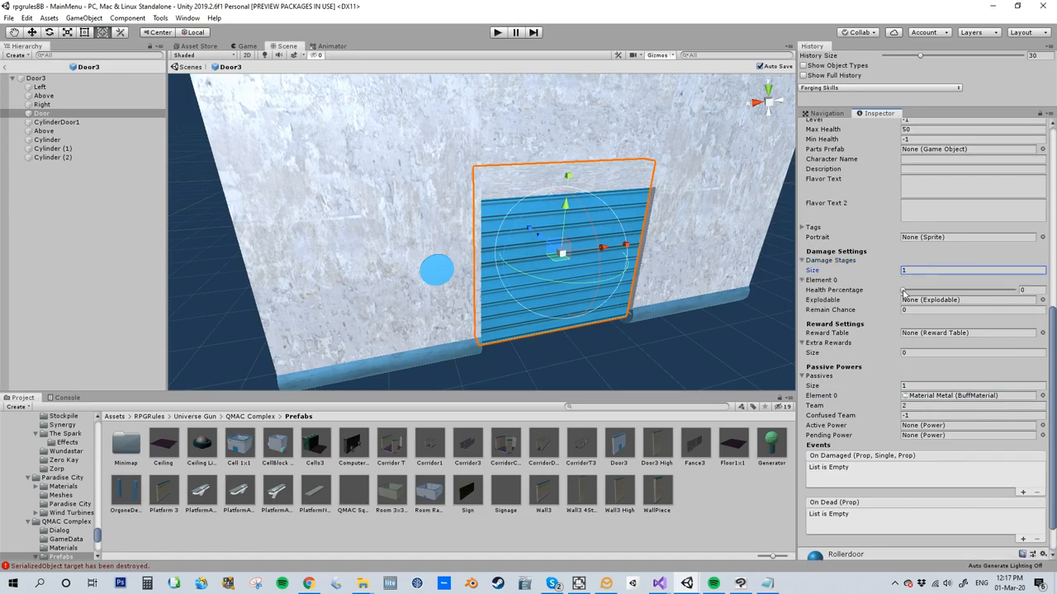
click(1042, 301)
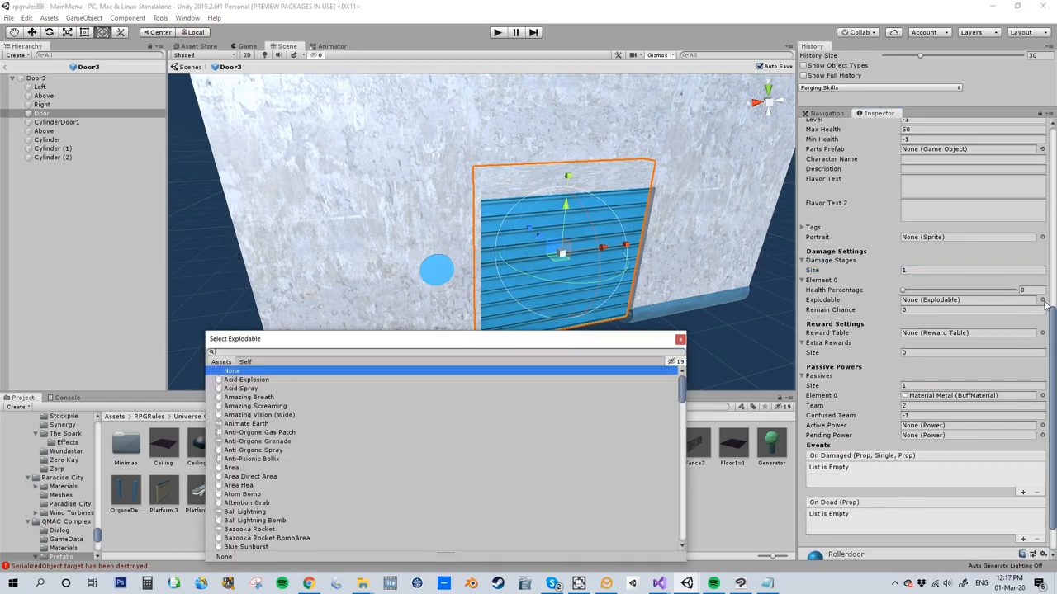
text(explo)
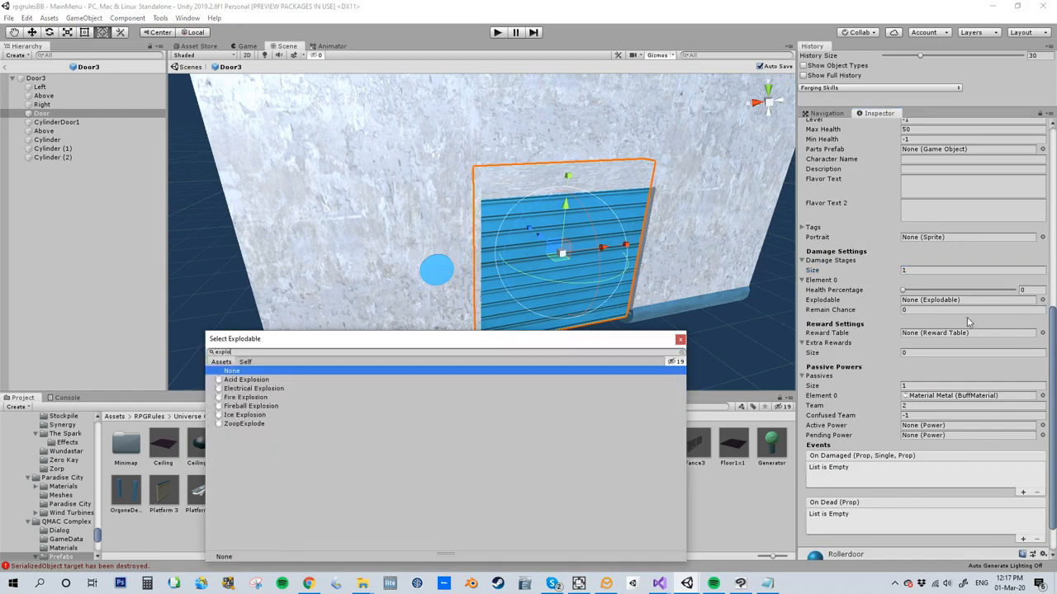
click(263, 398)
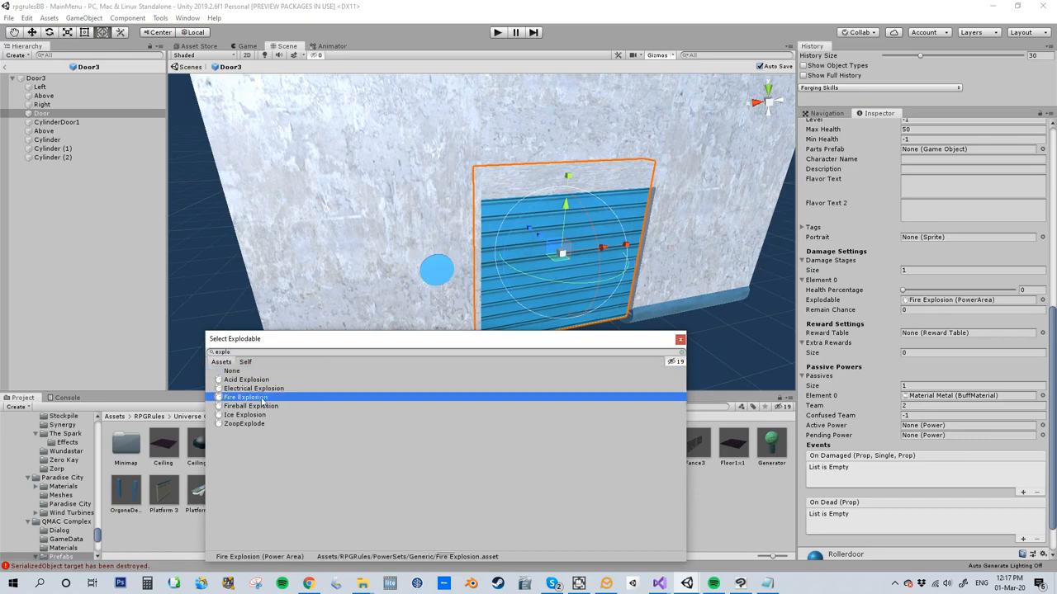
double_click(263, 401)
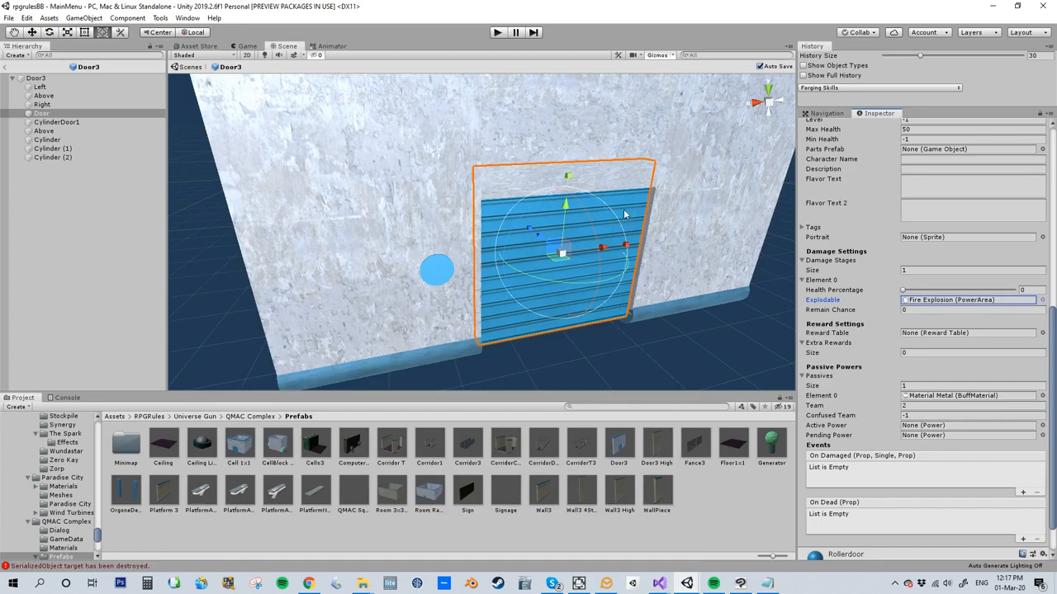
- Run the game and start the holding vault baker mission with Star Girl 3000 added to the team
click(497, 33)
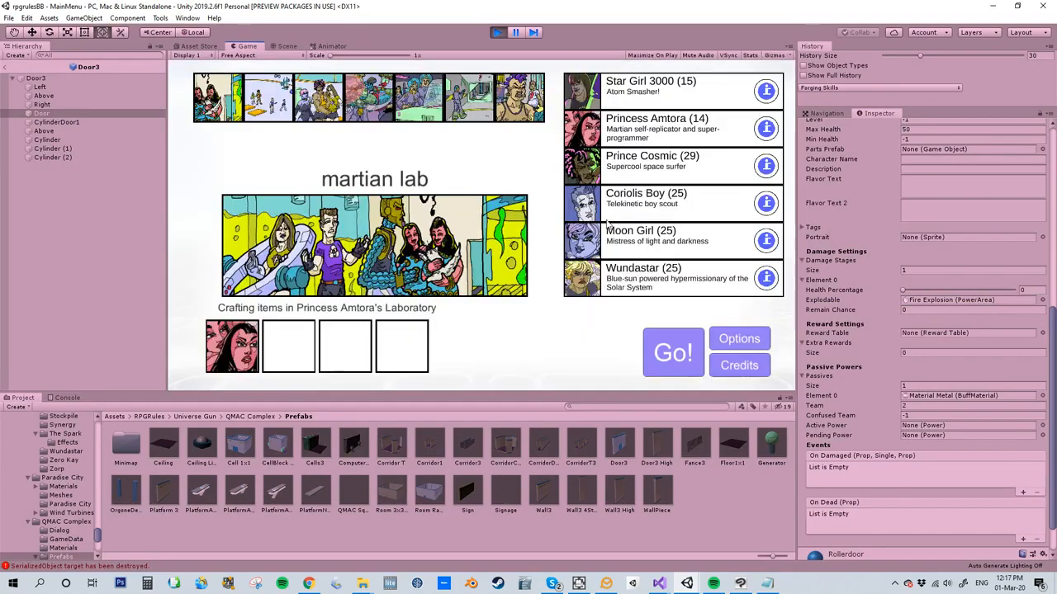
drag(586, 104, 299, 345)
click(419, 97)
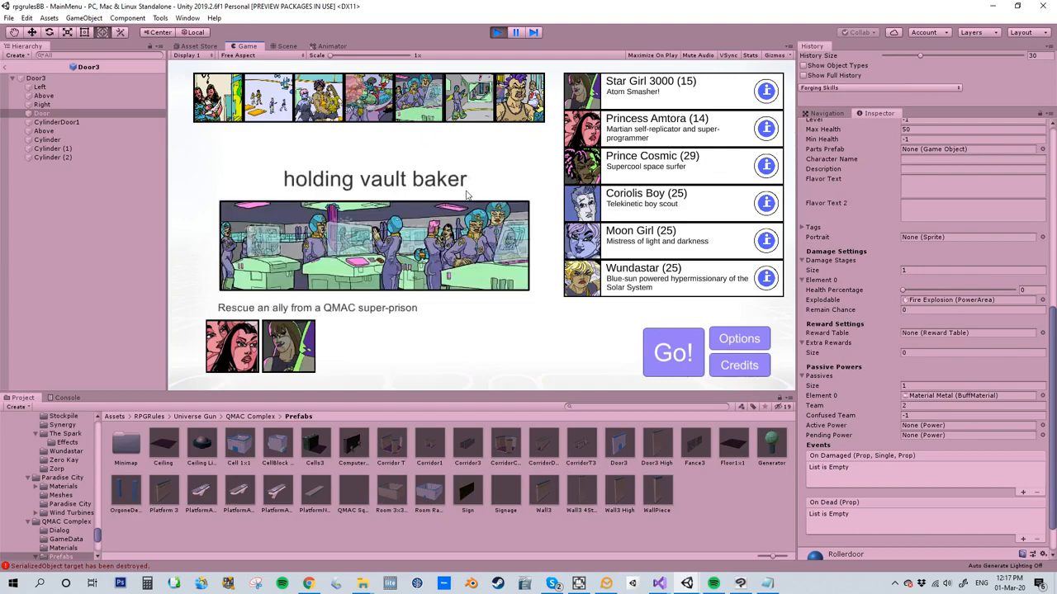
click(677, 355)
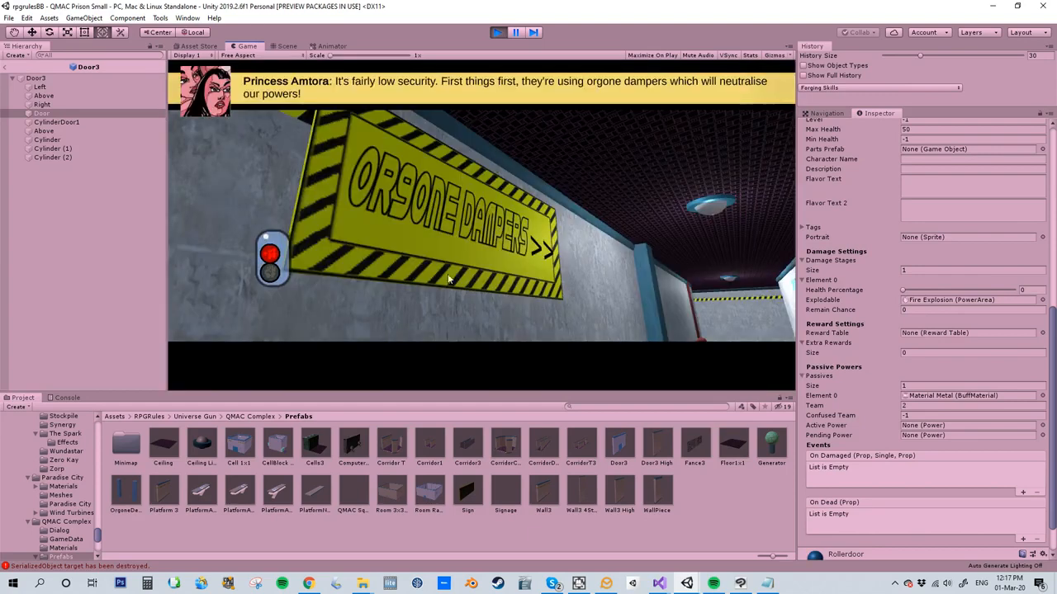
- Skip the intro dialogue, take control of Star Girl 3000 and attack the closed door to test its destructibility
click(520, 296)
right_drag(542, 276, 424, 330)
click(199, 145)
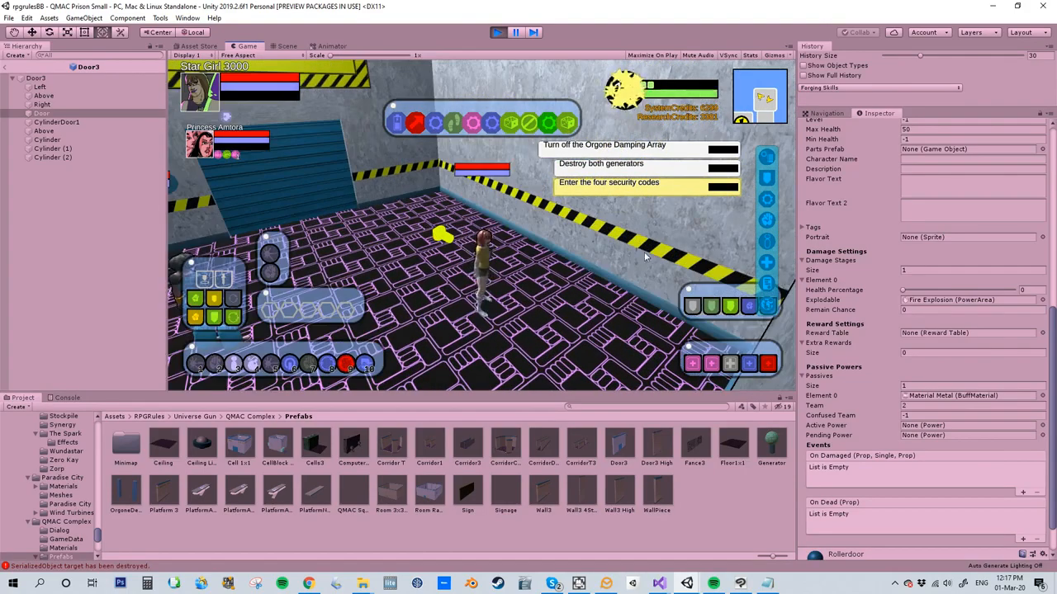
right_drag(487, 256, 356, 295)
click(497, 188)
mouse_move(457, 311)
right_down()
mouse_move(541, 267)
mouse_move(541, 251)
right_up()
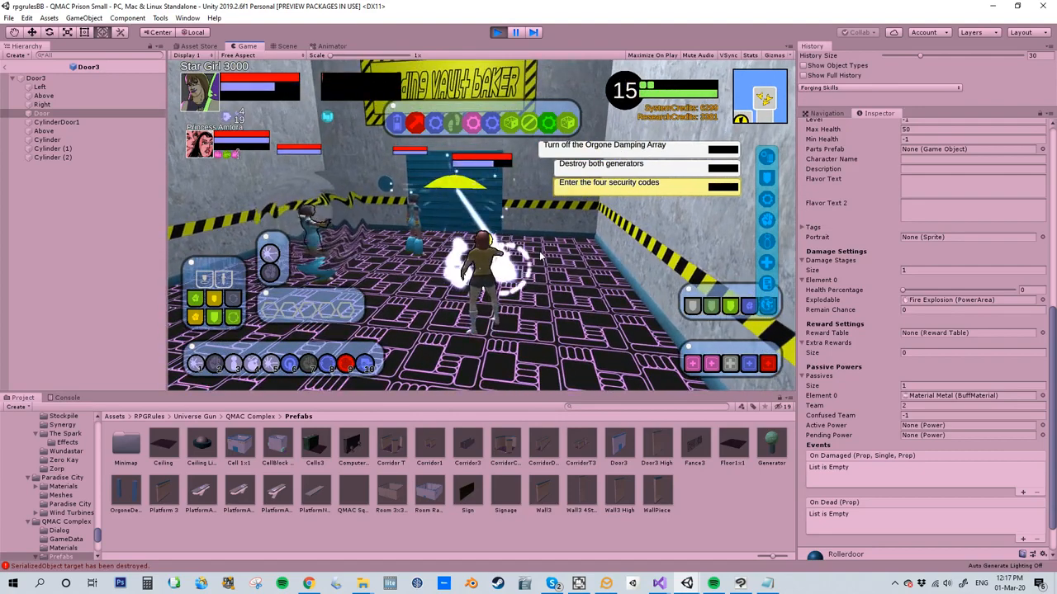
- Move Star Girl 3000, switch to Princess Amtora, examine the doorway and its door control, and end the play test
key(w)
right_drag(541, 256, 900, 208)
click(208, 152)
right_drag(506, 227, 245, 197)
click(446, 371)
right_drag(436, 322, 410, 267)
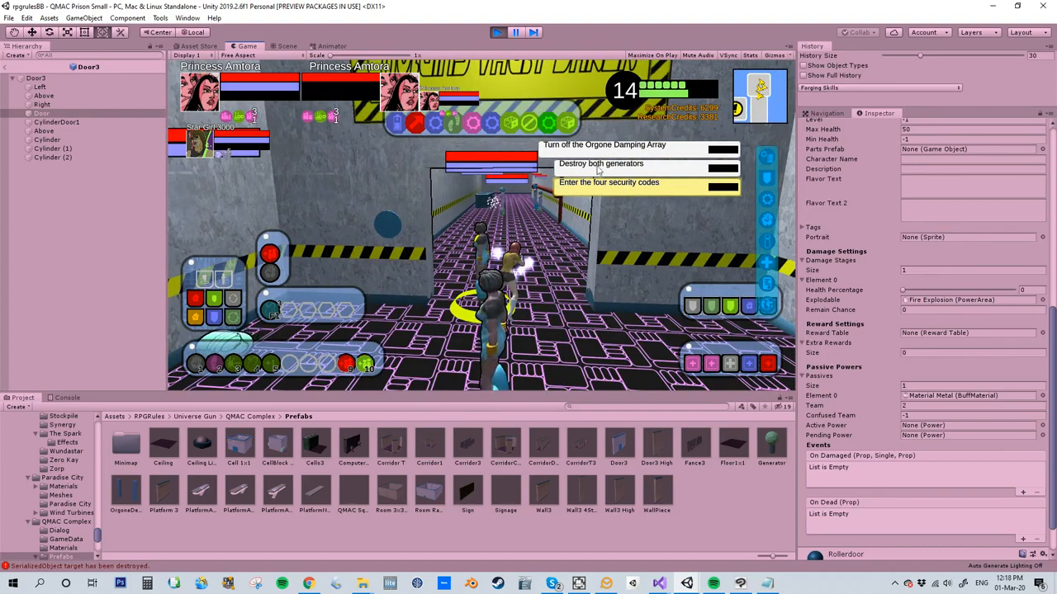
mouse_move(431, 124)
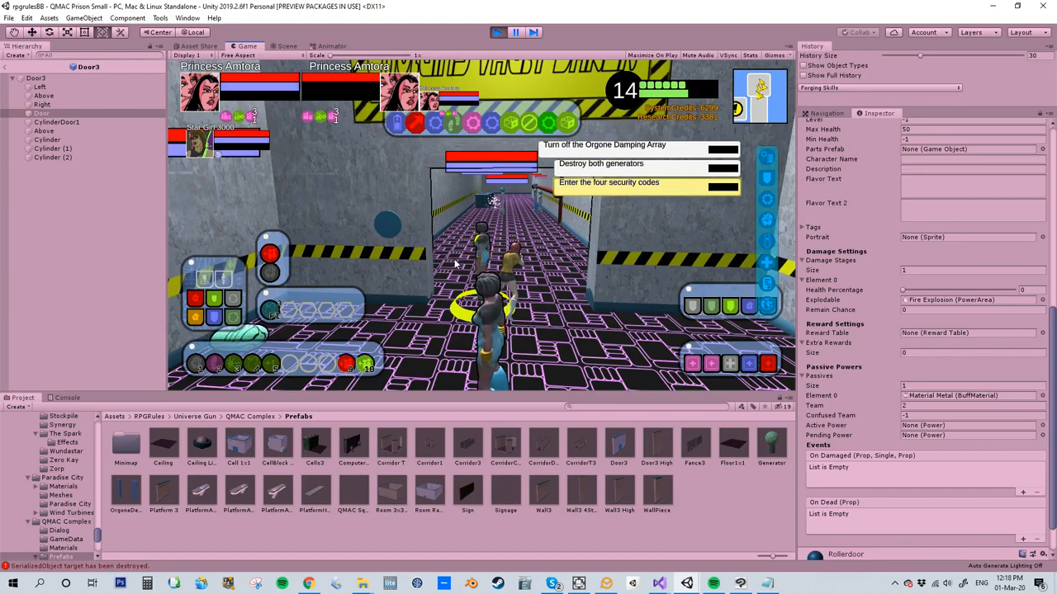
right_drag(415, 272, 472, 271)
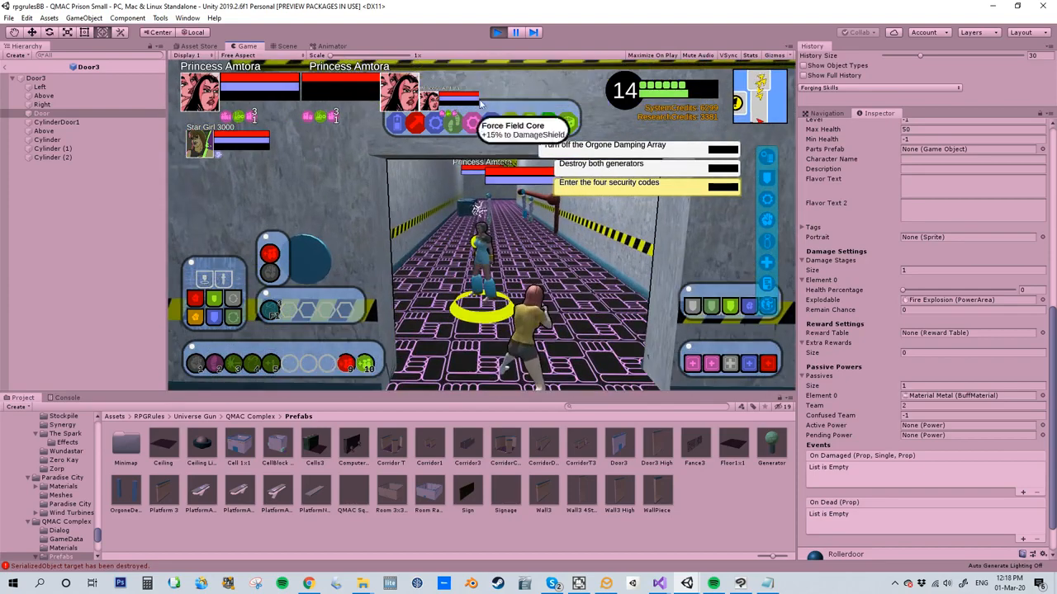
click(497, 32)
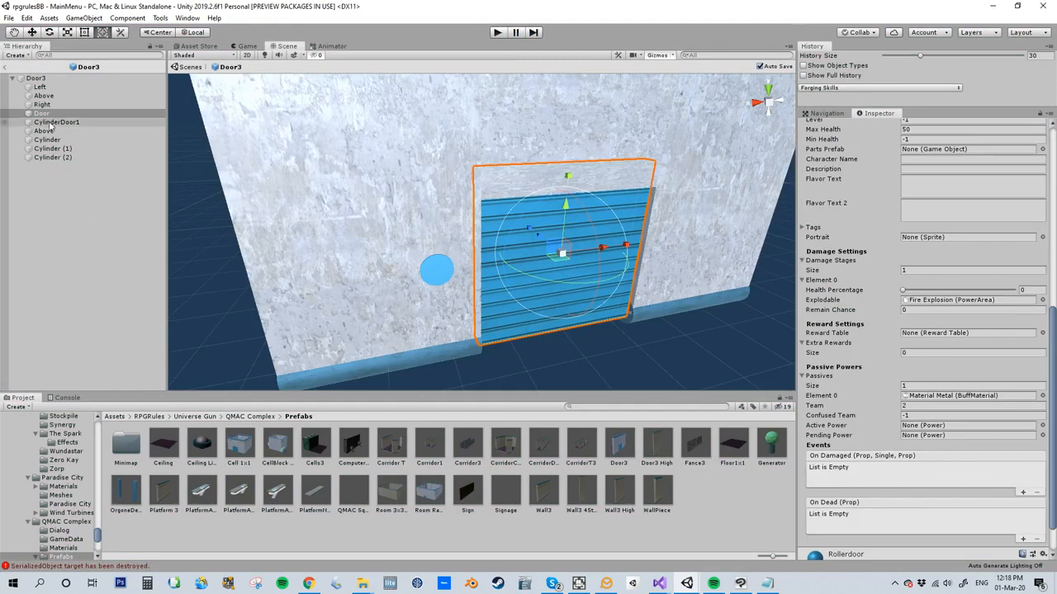
- Add an On Damaged event to the door's Prop that sets CylinderDoor1's Interactible.enabled to false
click(780, 445)
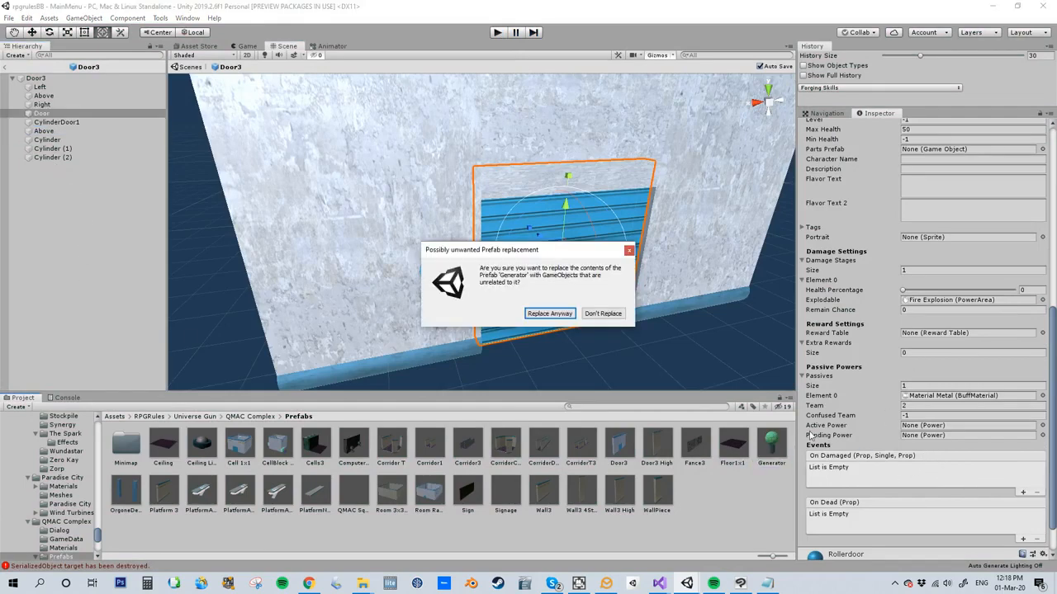
click(628, 251)
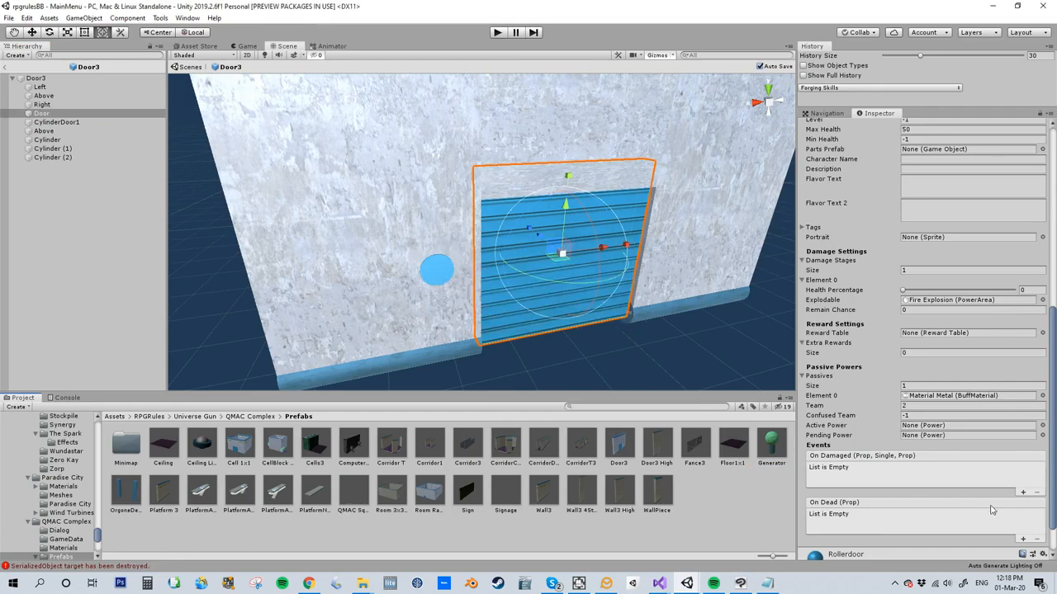
click(1024, 493)
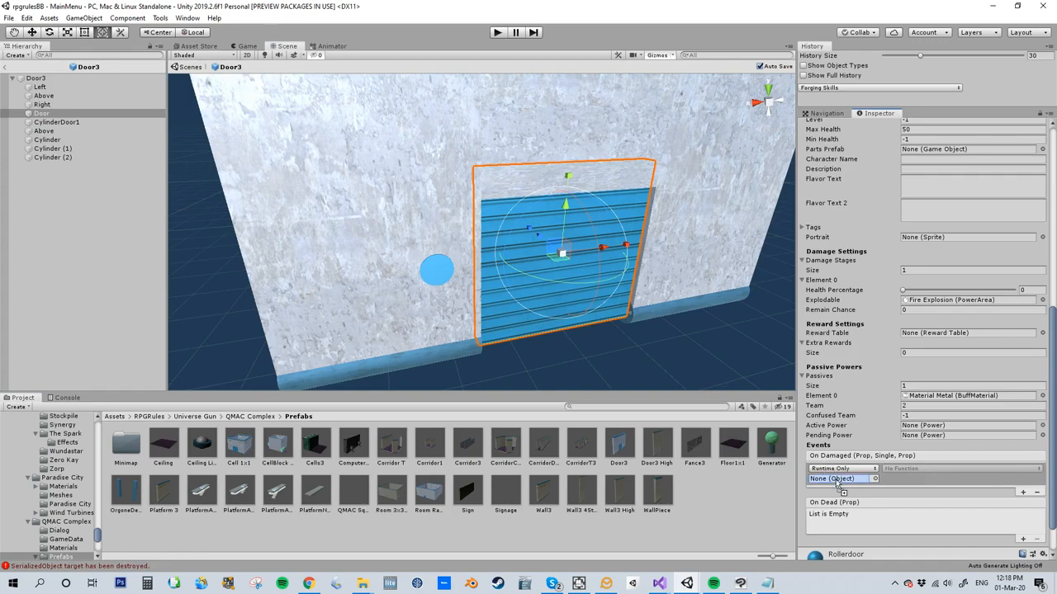
click(911, 468)
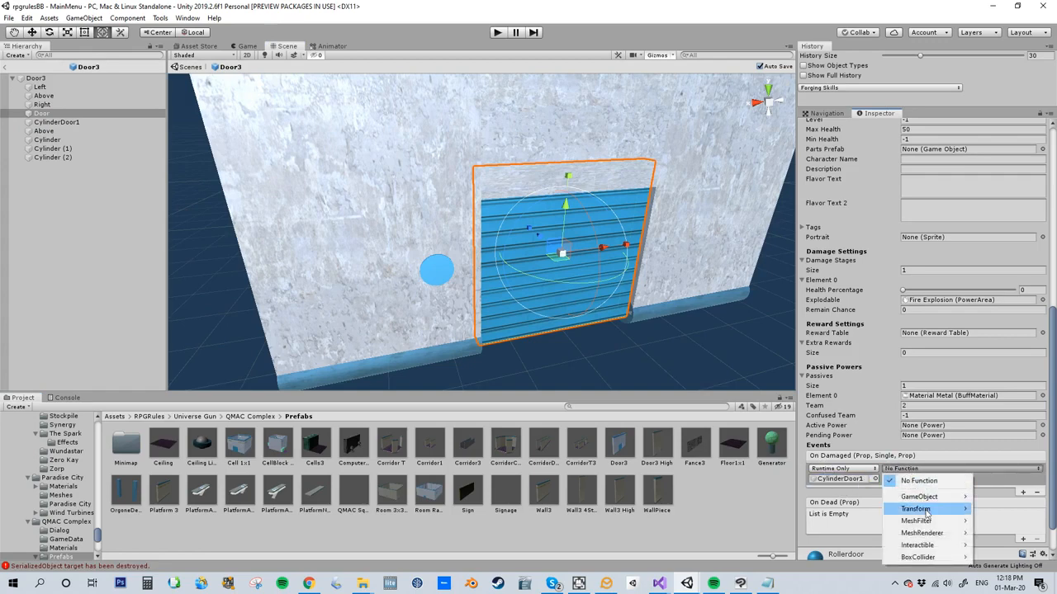
mouse_move(916, 545)
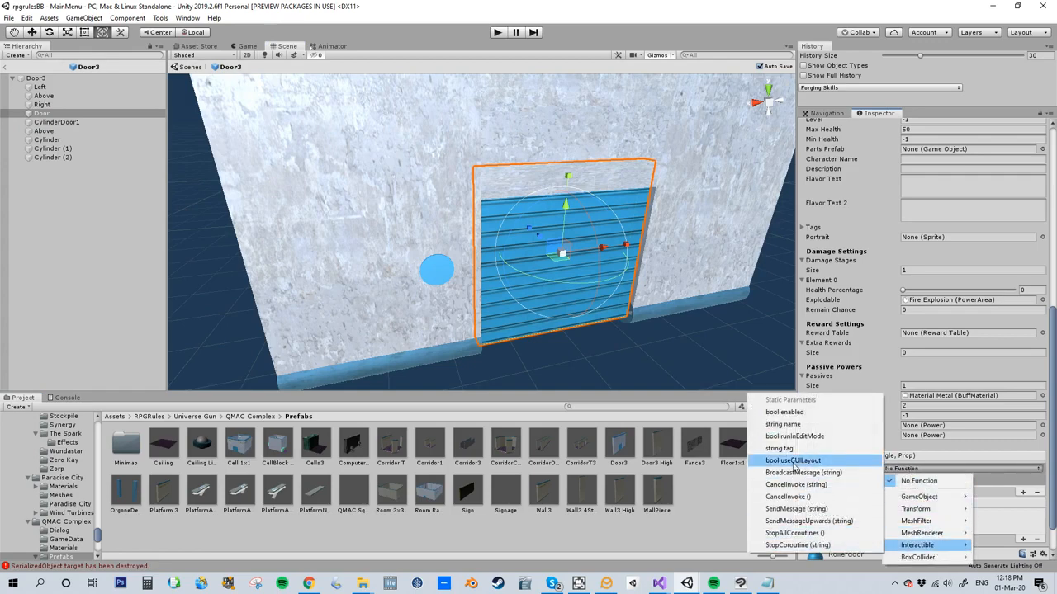
click(797, 412)
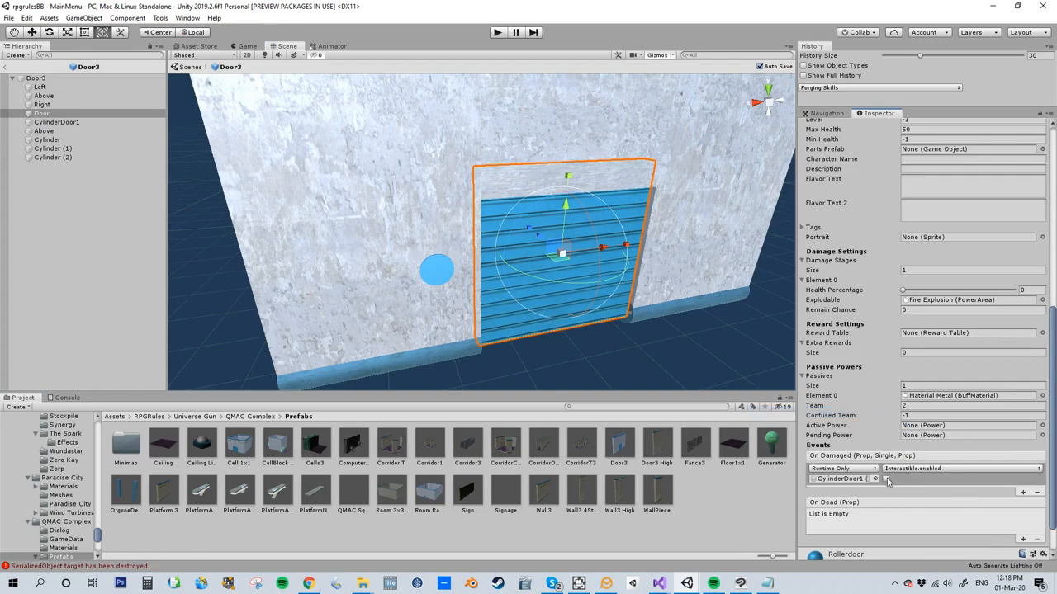
- Run the game, start the QMAC prison mission with Star Girl 3000 added to the team, and skip the intro dialogue
click(499, 33)
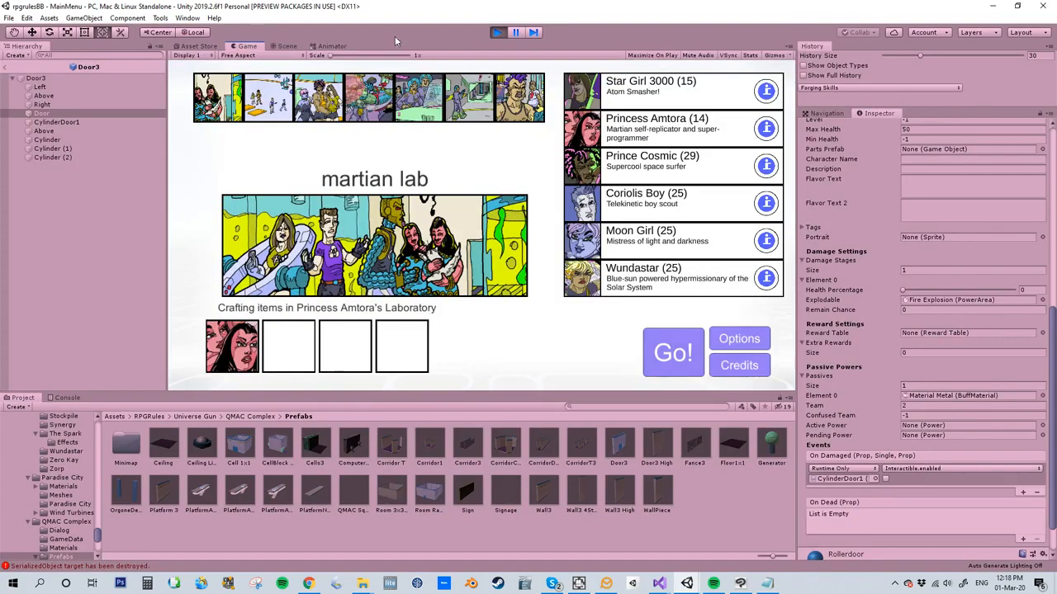
click(413, 95)
drag(581, 86, 261, 345)
drag(587, 90, 286, 349)
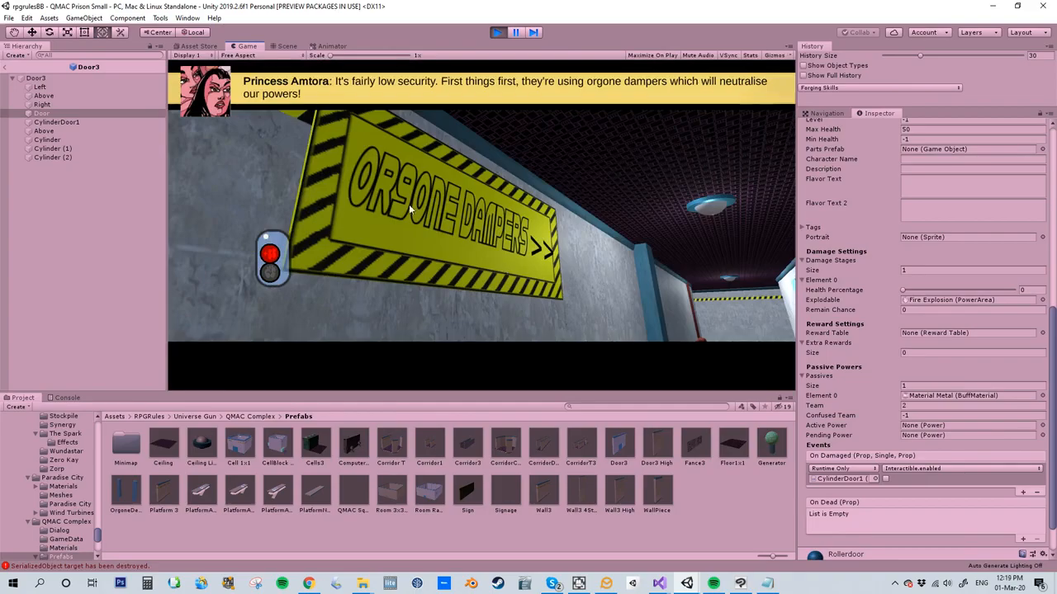
click(409, 207)
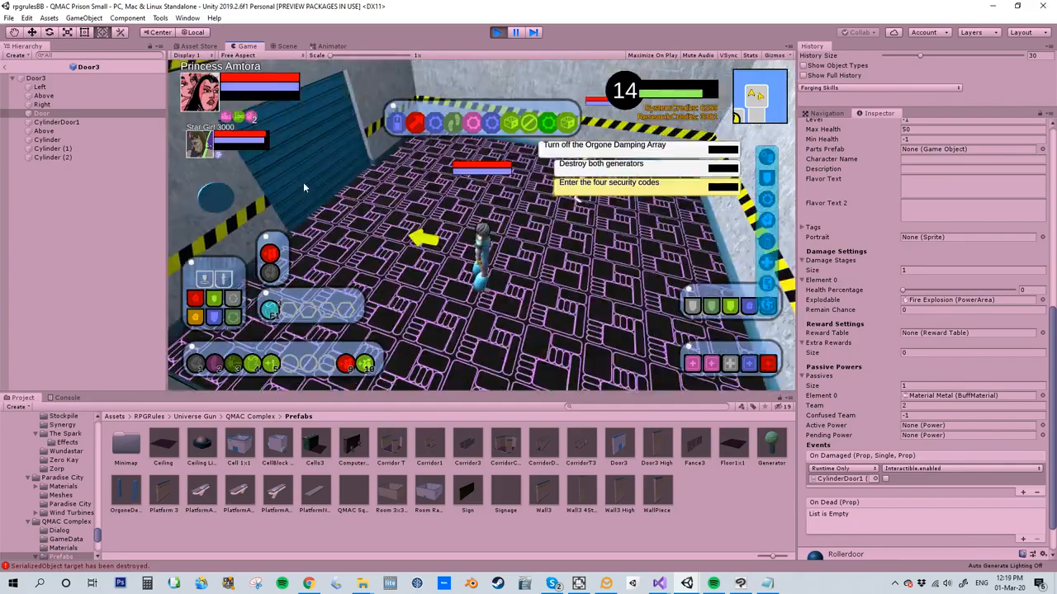
- Move Princess Amtora near the closed door and attack it with Star Girl 3000's powers until it is destroyed
click(198, 147)
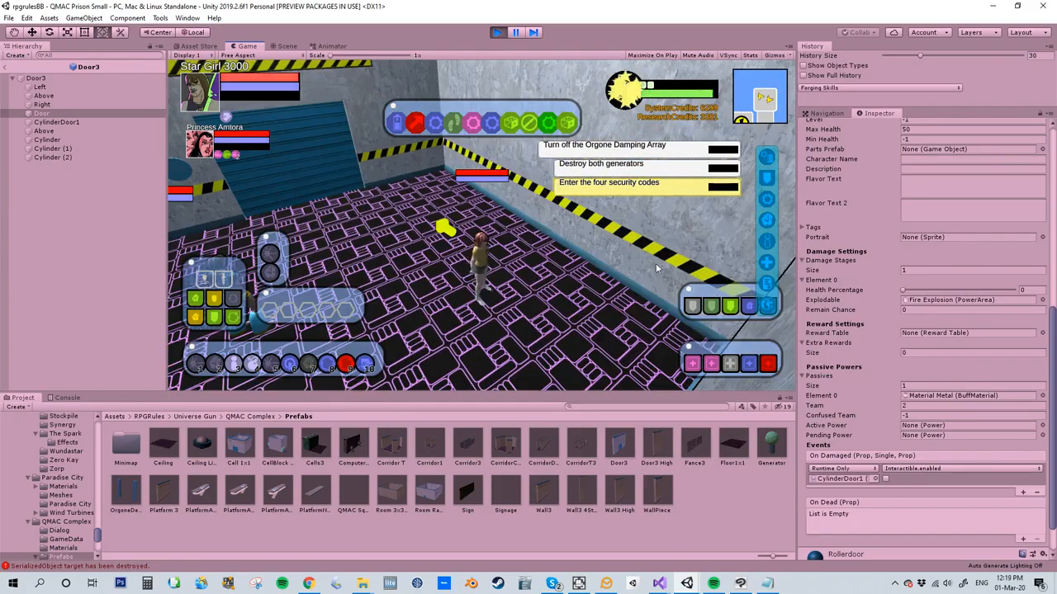
right_drag(439, 306, 294, 165)
click(201, 142)
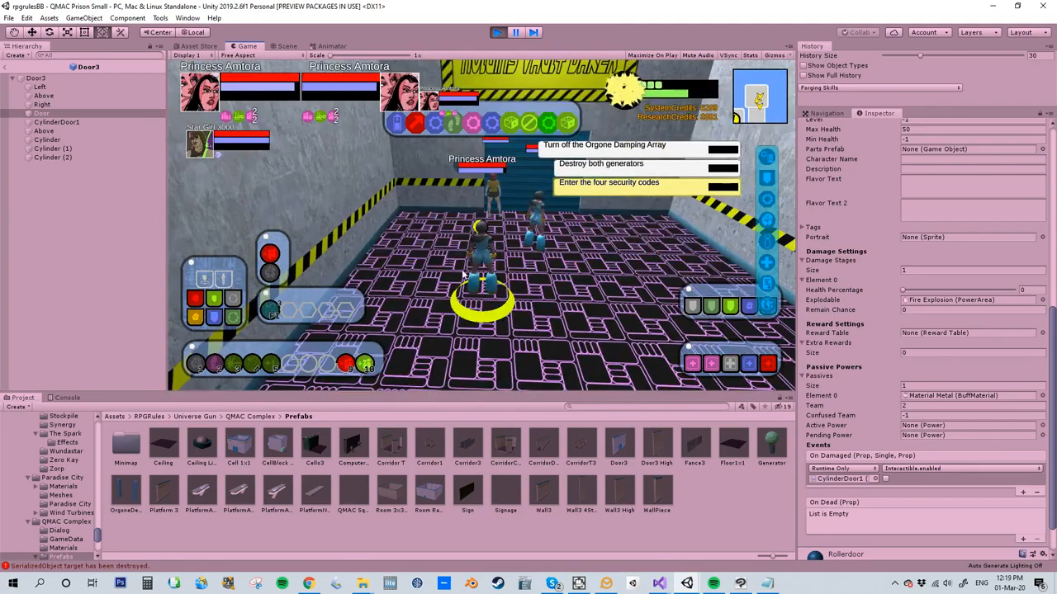
key(s)
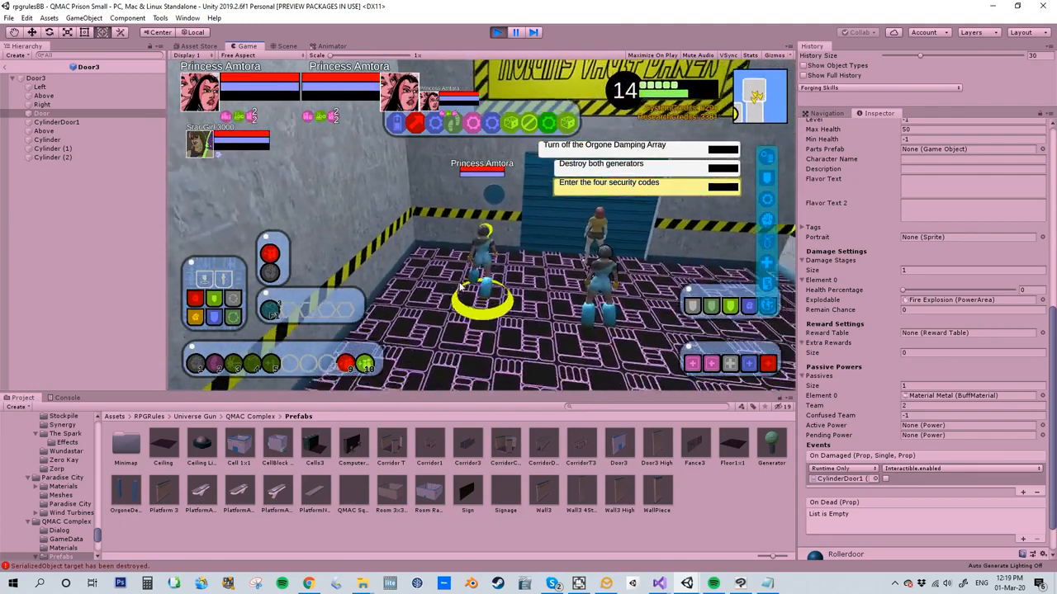
click(199, 142)
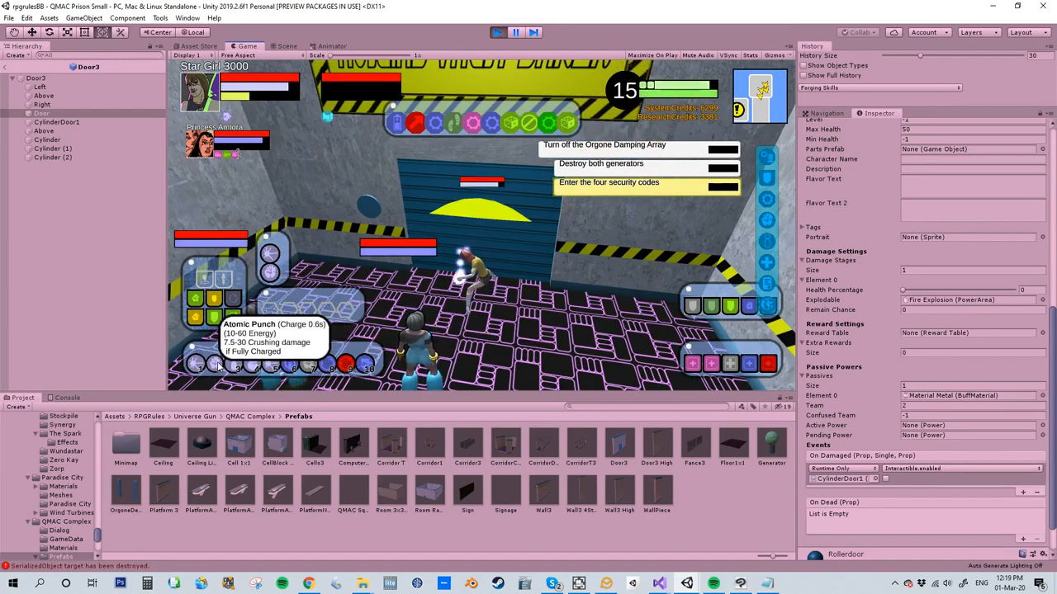
mouse_move(190, 369)
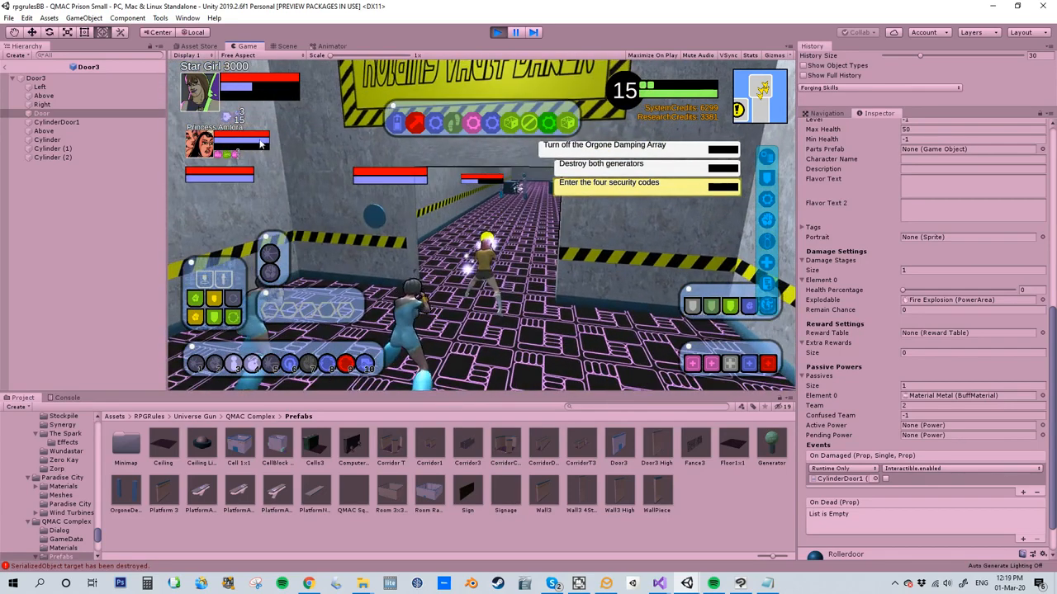
- Switch to Princess Amtora, check whether the door control beside the destroyed door still responds, and end the play test
click(199, 145)
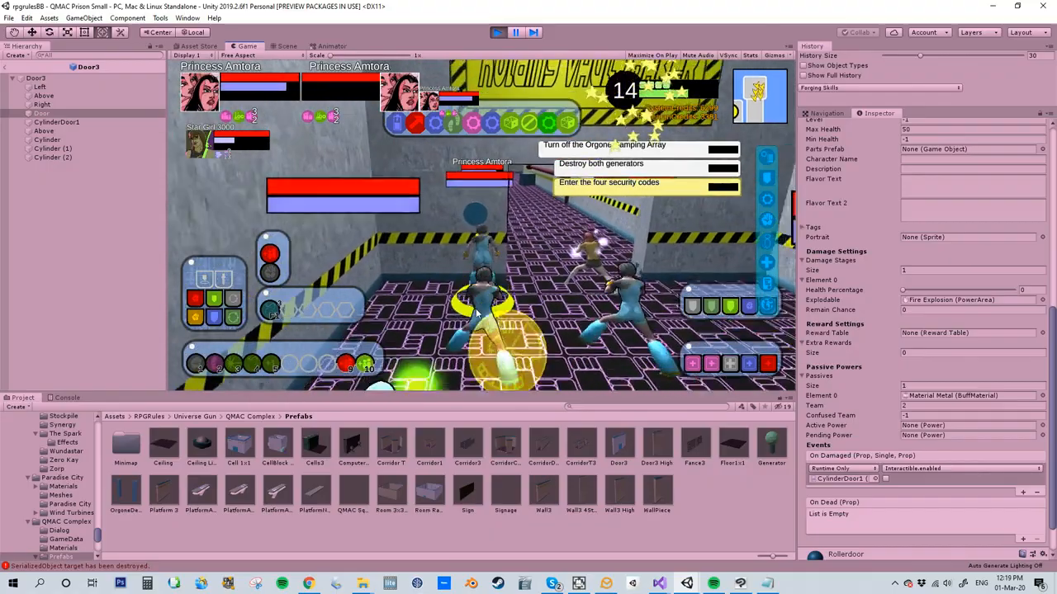
right_drag(477, 314, 91, 346)
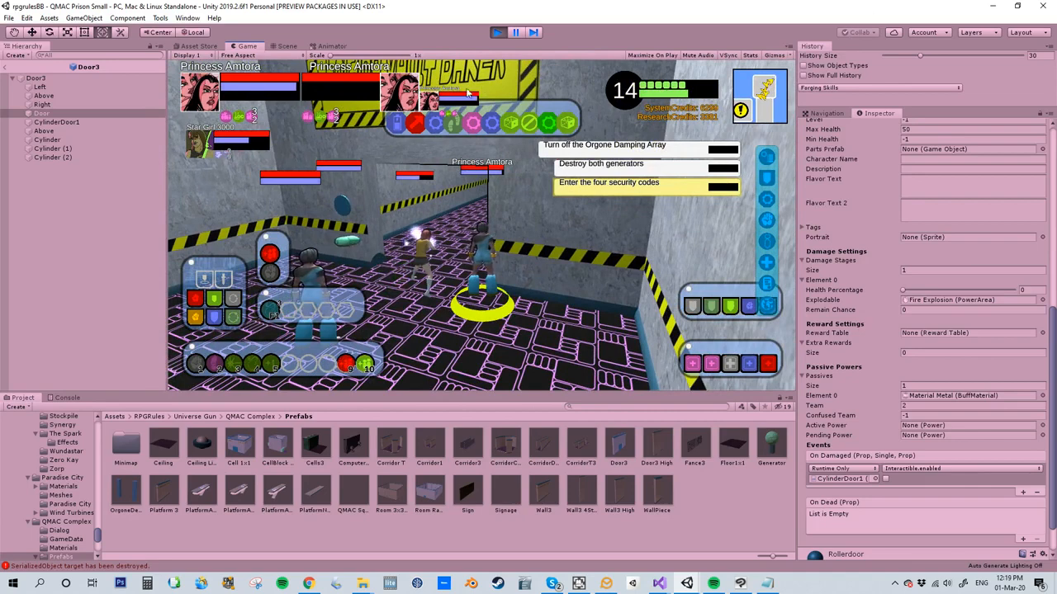
click(497, 32)
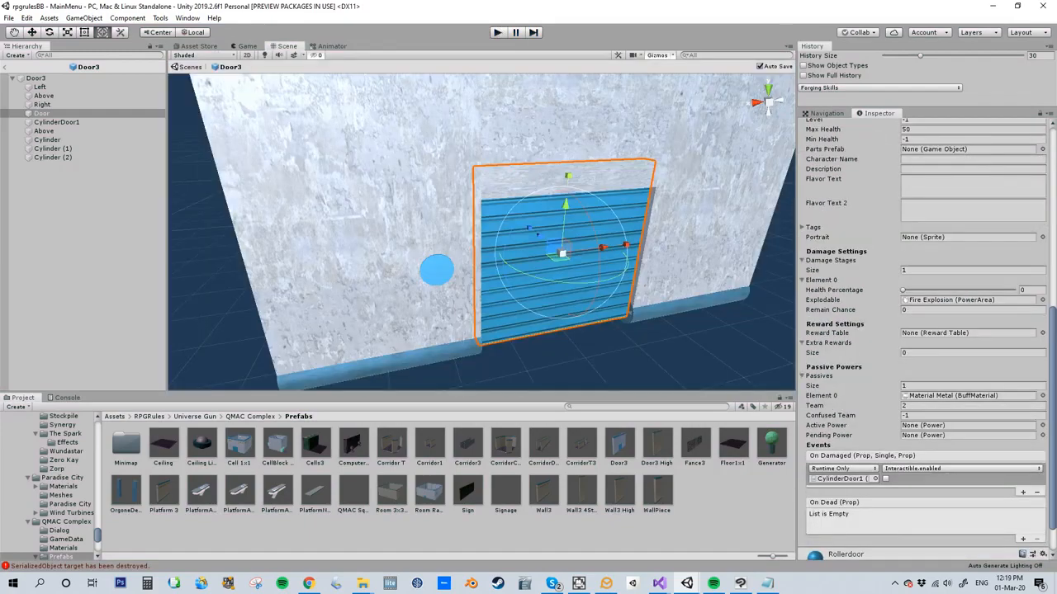